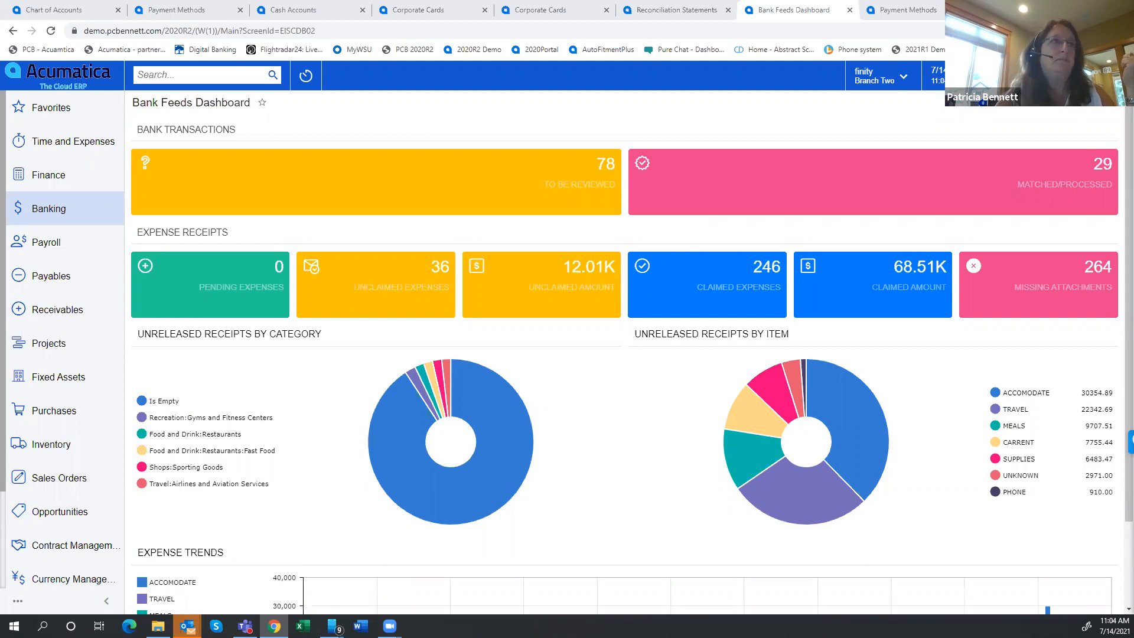
View the Accounts Payable AMEX account in the chart of accounts, and inspect the AMEX payment method's settings for use in AP
click(50, 12)
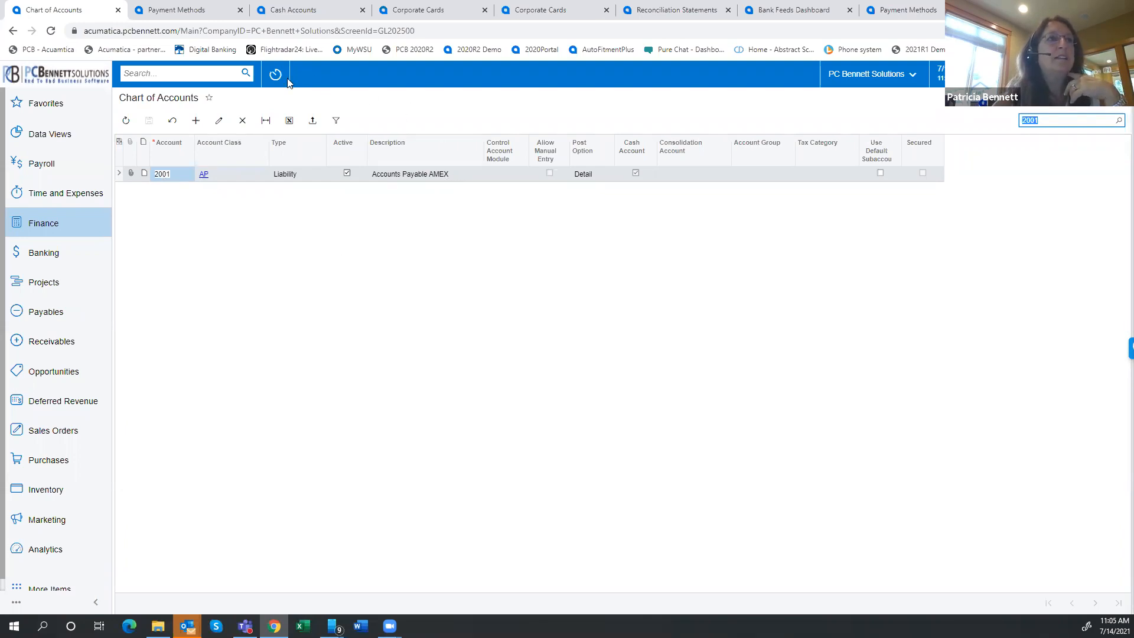
click(167, 11)
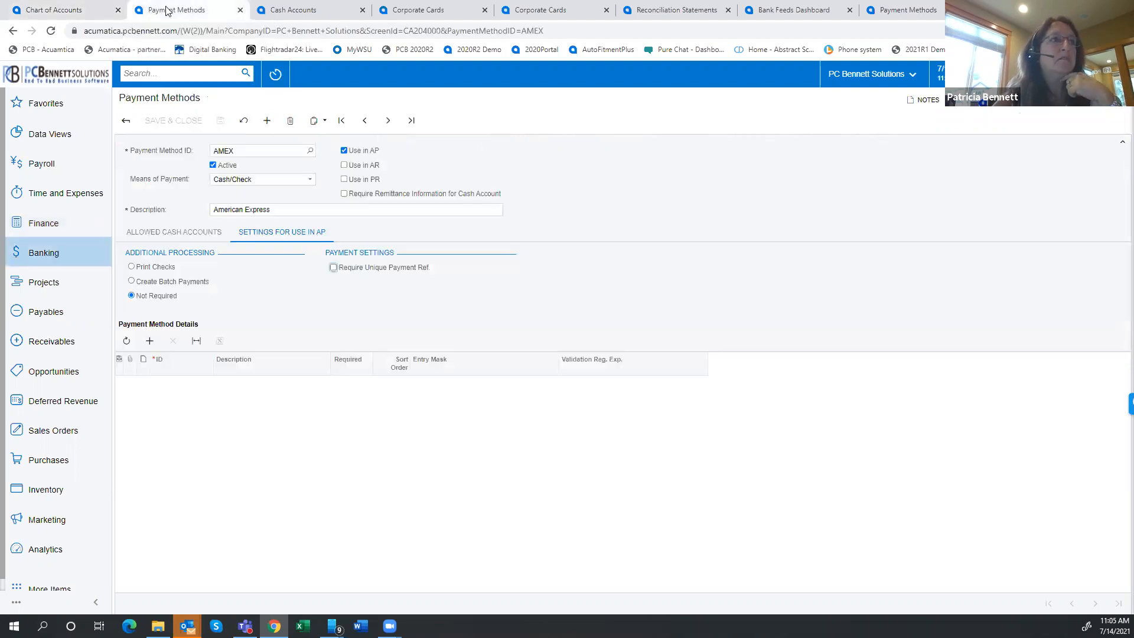
click(47, 259)
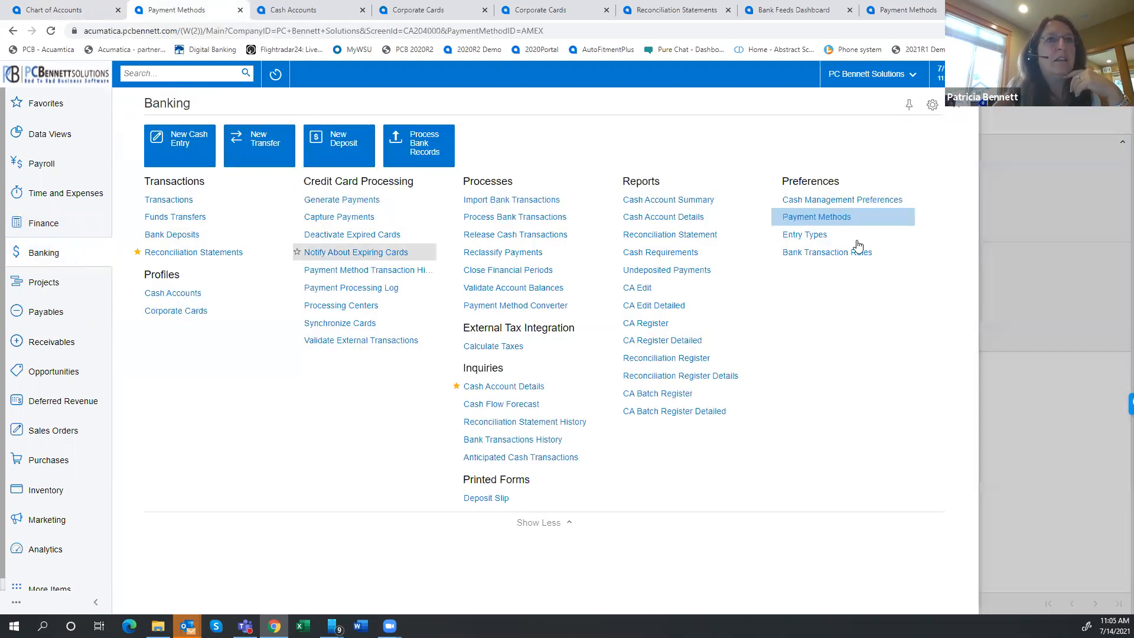
click(830, 218)
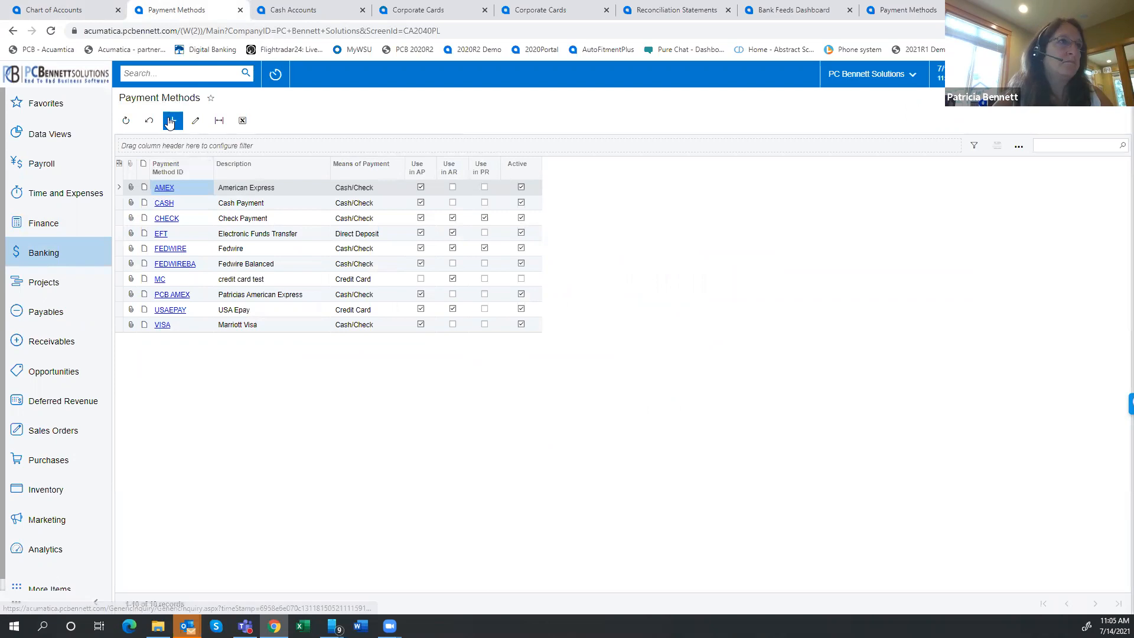
click(160, 186)
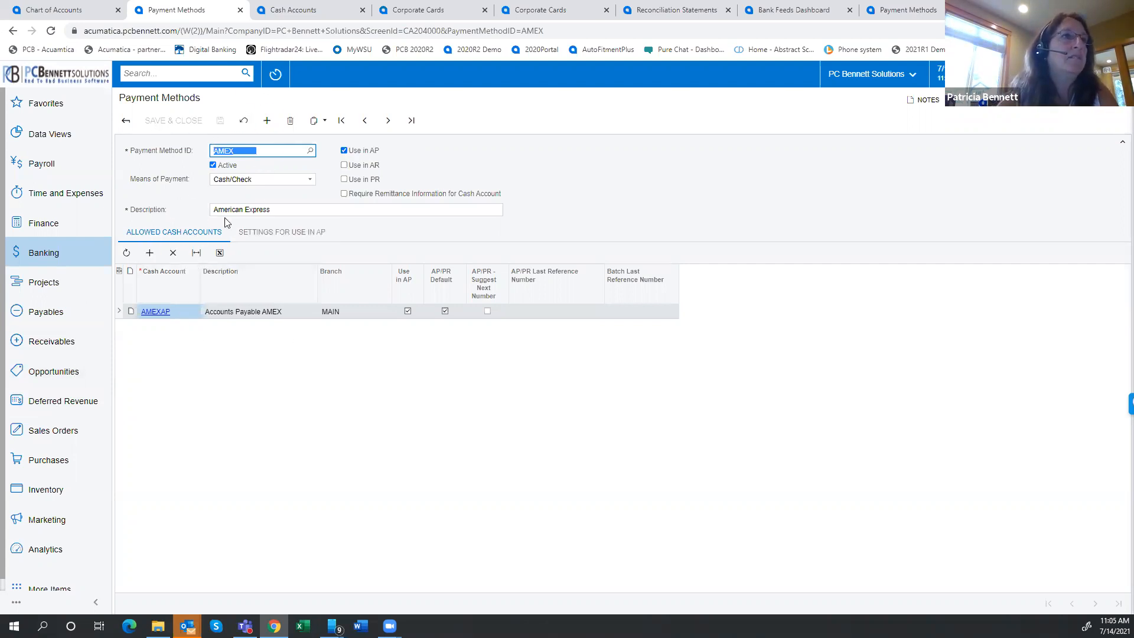
click(265, 231)
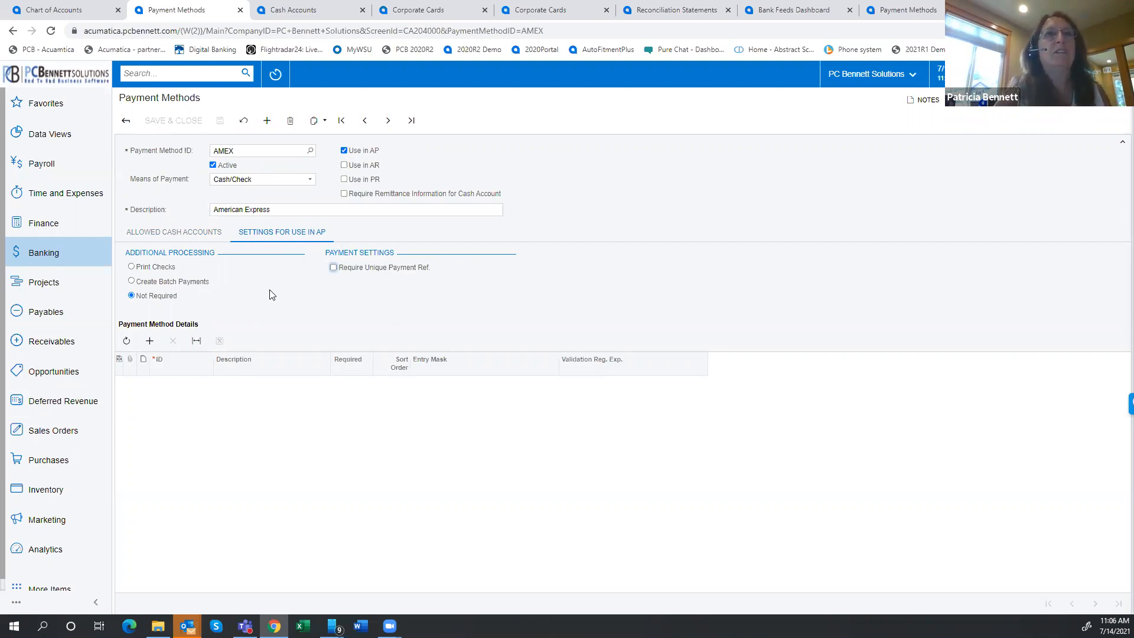
In the demo company, open the VISACORP payment method and inspect its allowed cash accounts and settings for use in AP
click(936, 12)
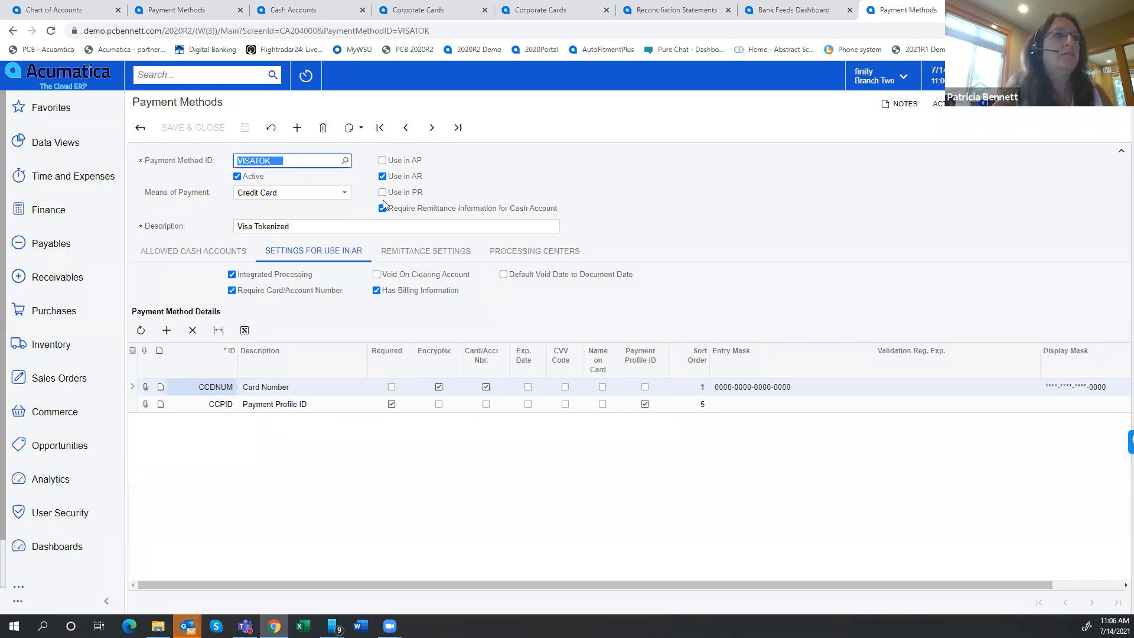
click(346, 161)
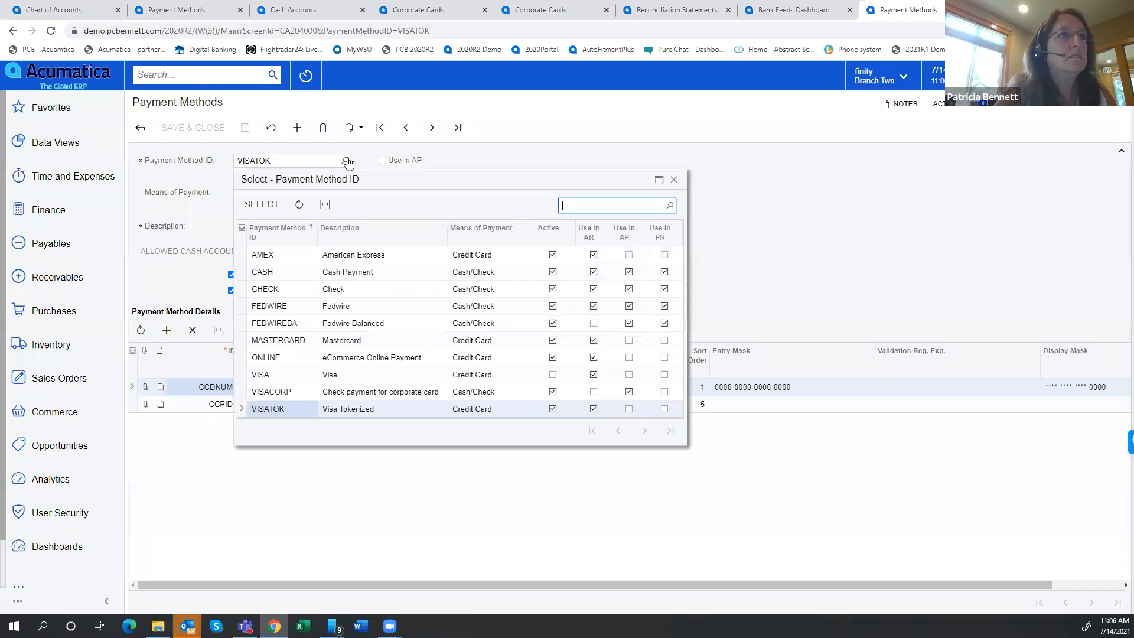
click(291, 391)
double_click(292, 391)
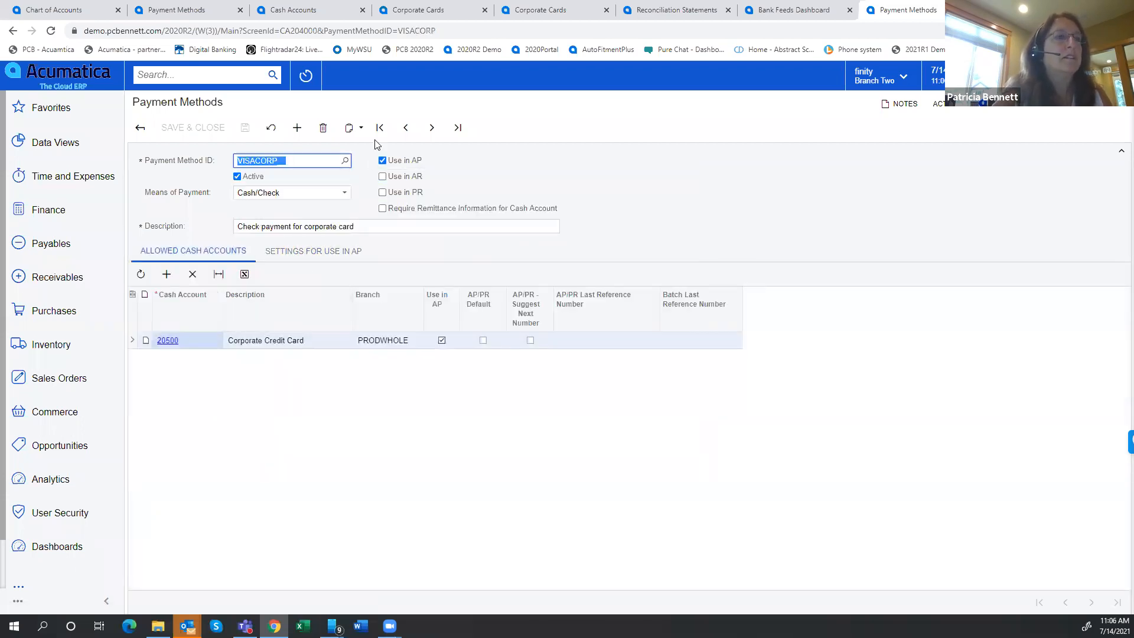
click(300, 254)
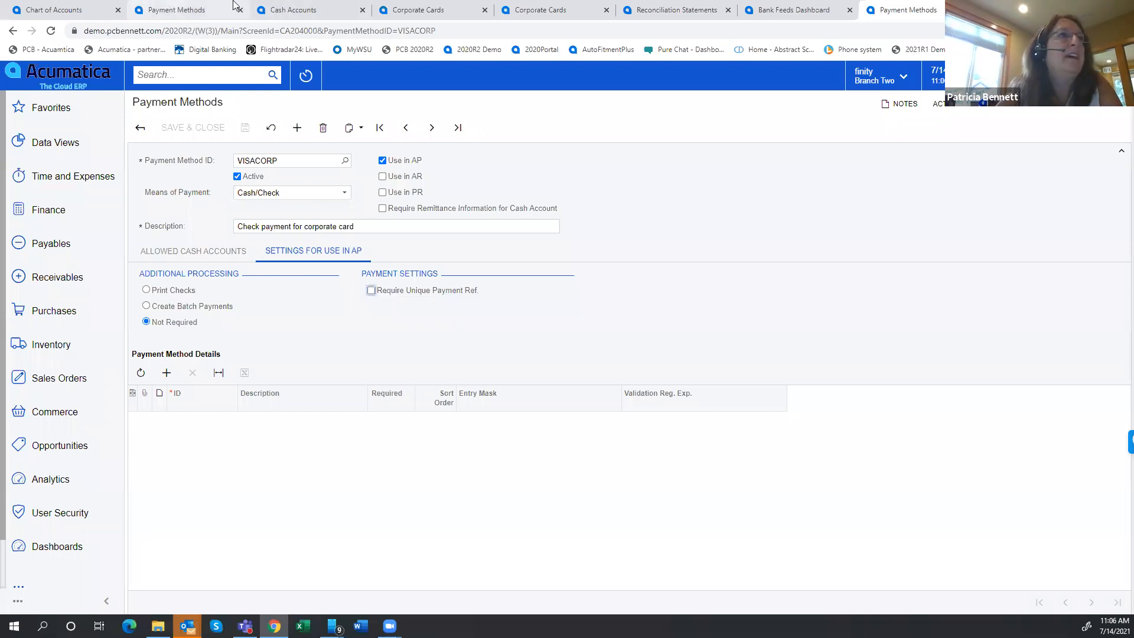
Compare the AMEXAP cash account setup with its general ledger account in the chart of accounts, ending on the cash account
click(295, 12)
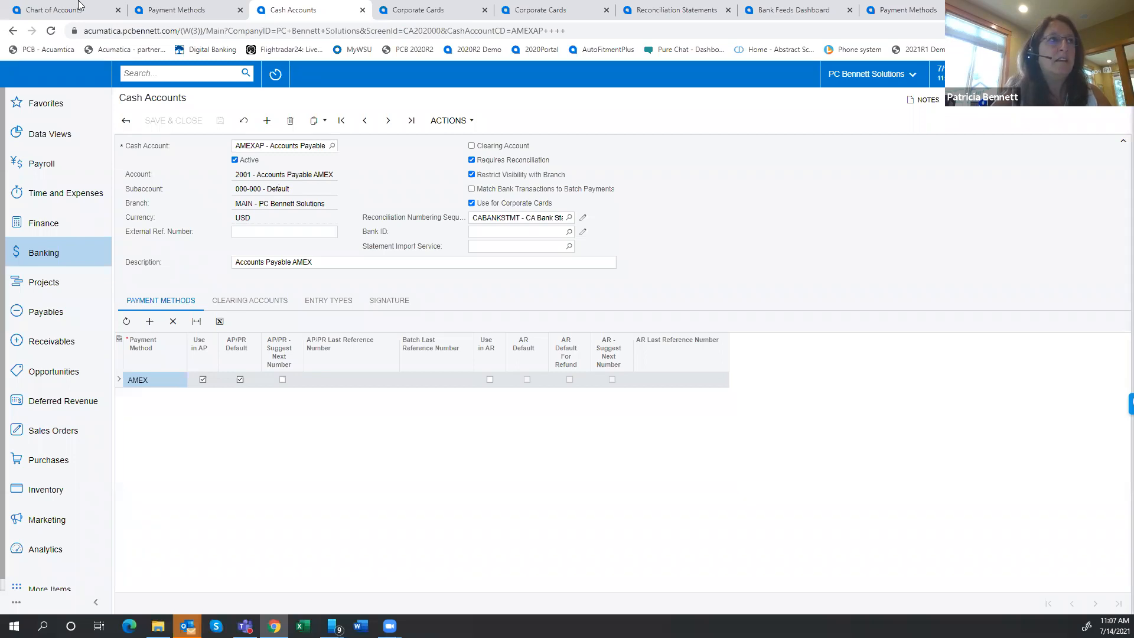
click(31, 9)
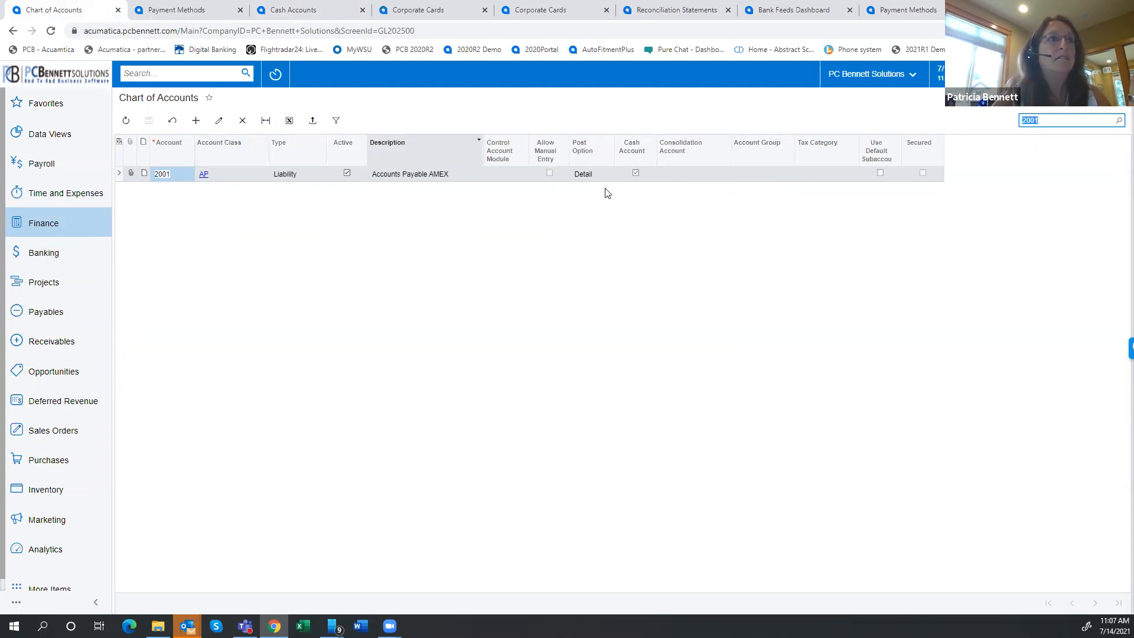
click(295, 10)
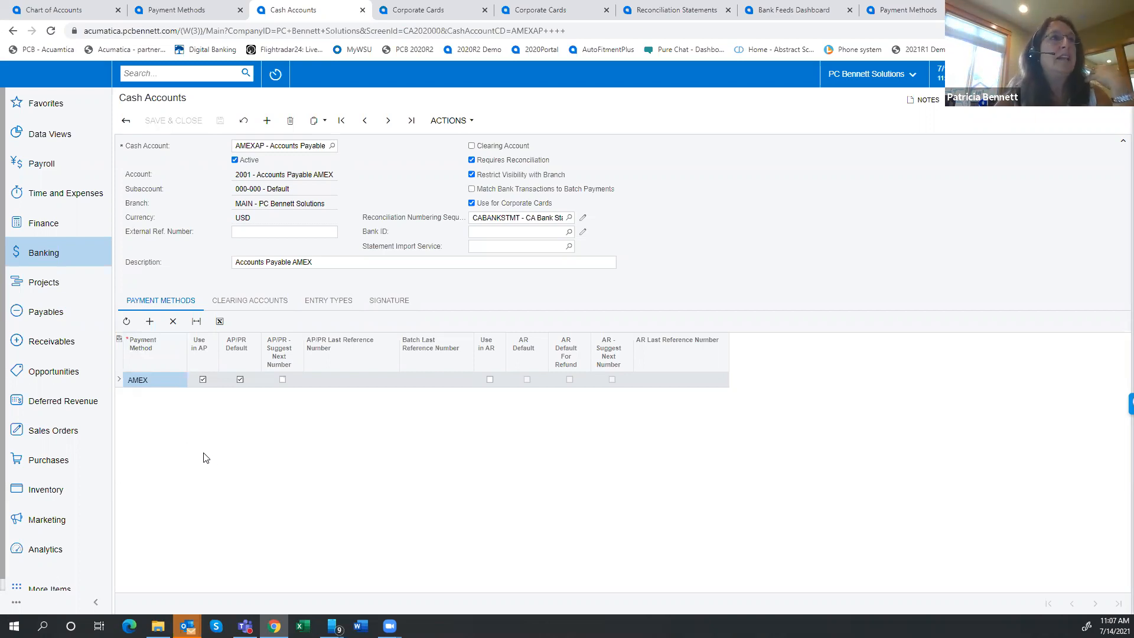
Open the full list of corporate cards from the complete set of banking pages
click(400, 13)
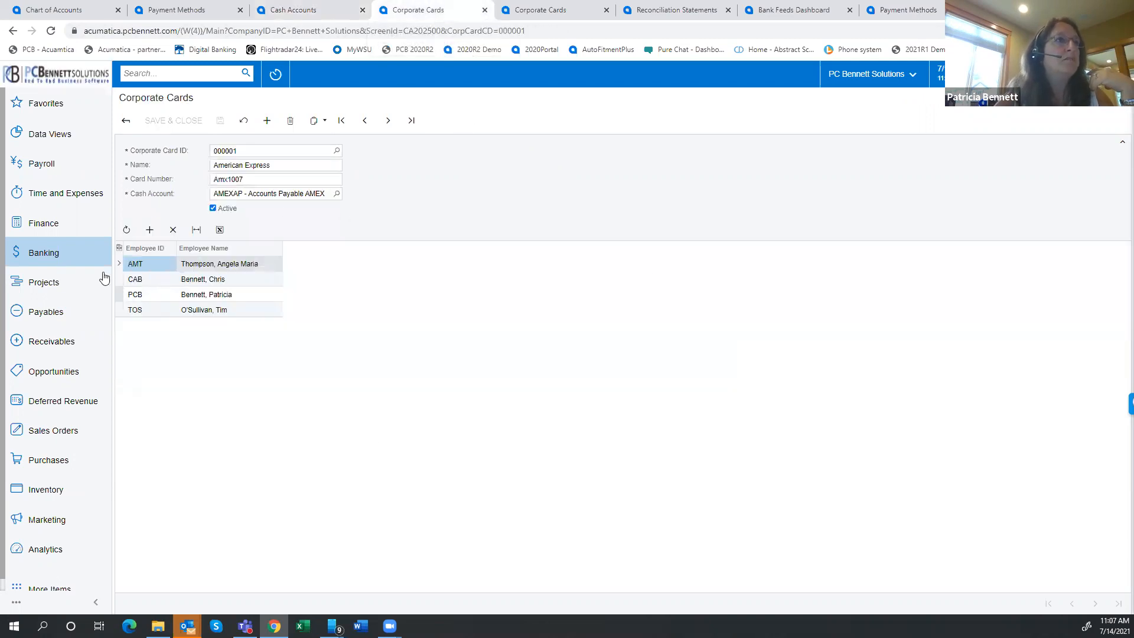
click(59, 253)
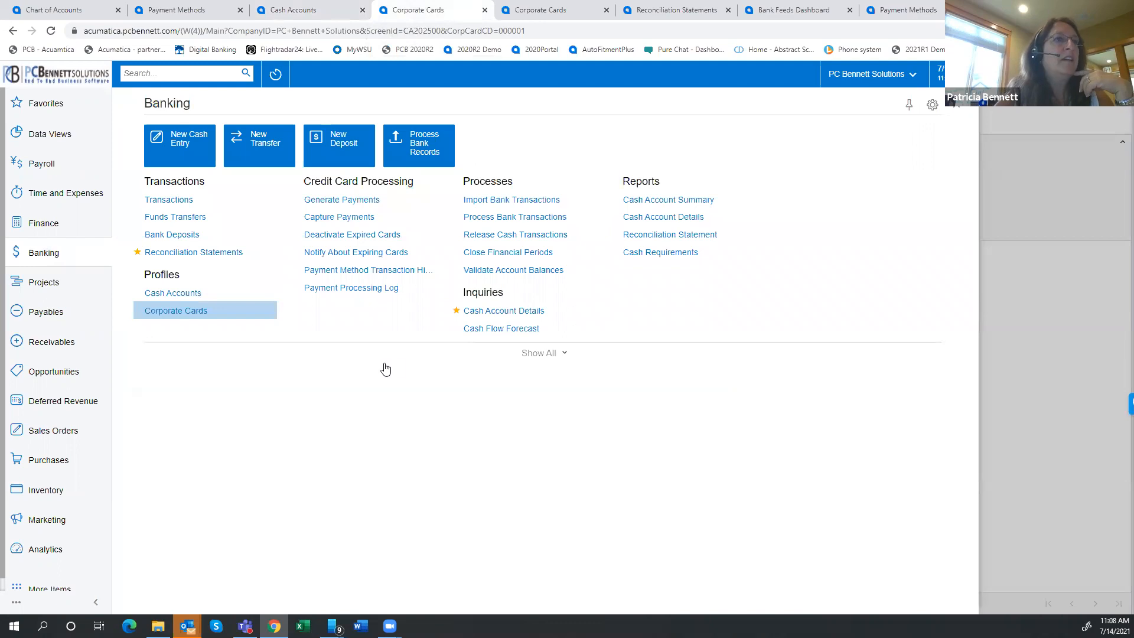
click(537, 354)
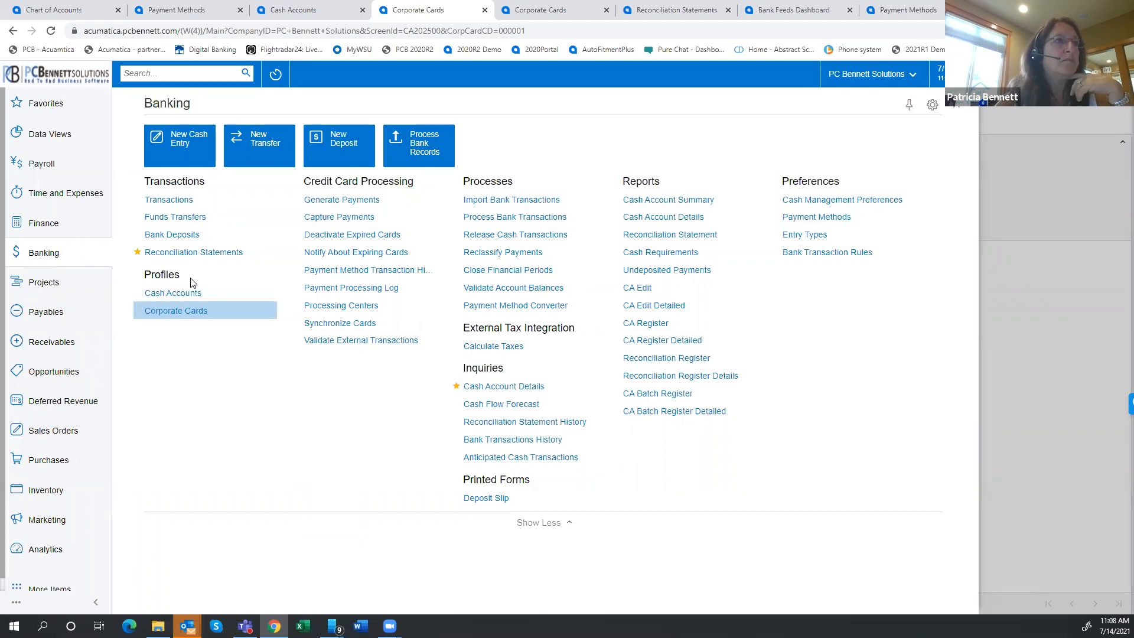
click(176, 311)
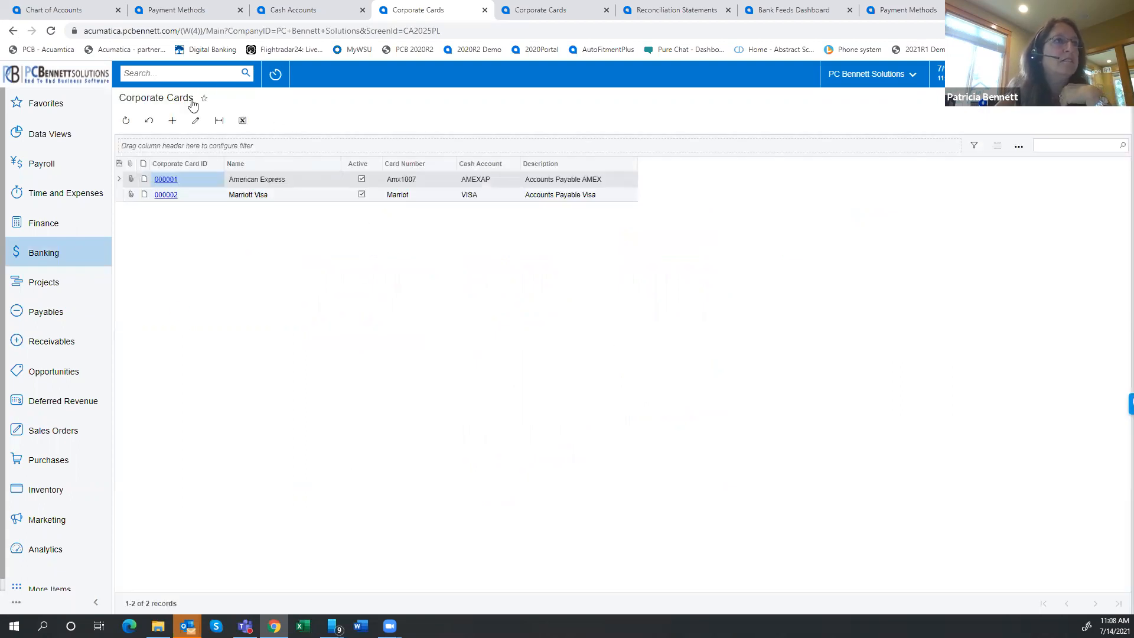
click(172, 120)
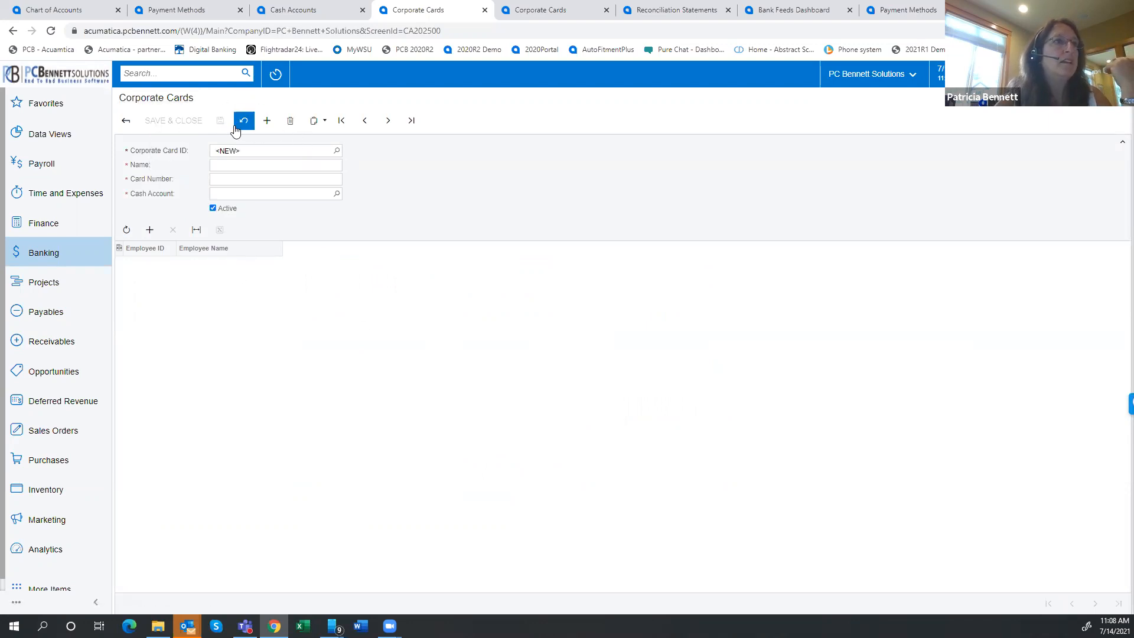
click(65, 252)
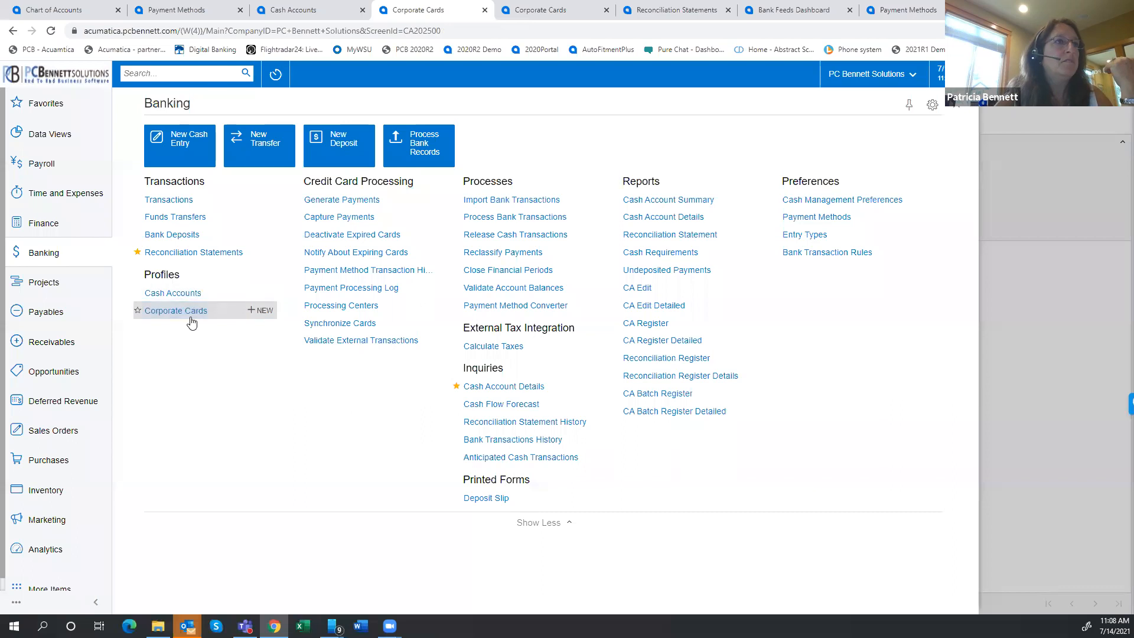
click(170, 312)
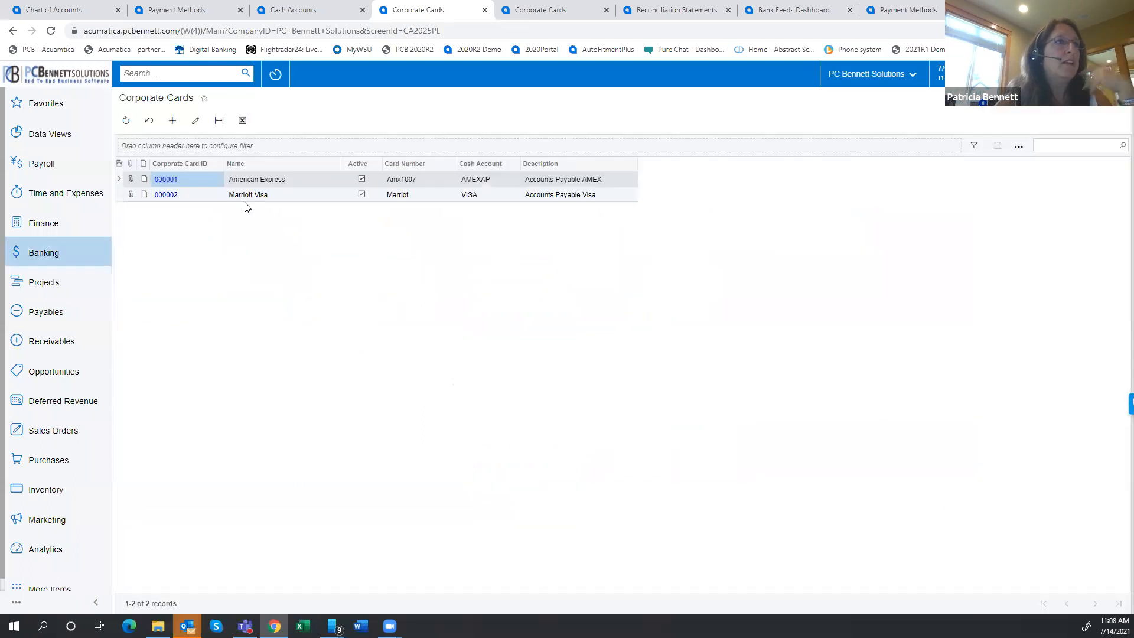
Open the American Express corporate card to examine its cash account and assigned employees
click(166, 180)
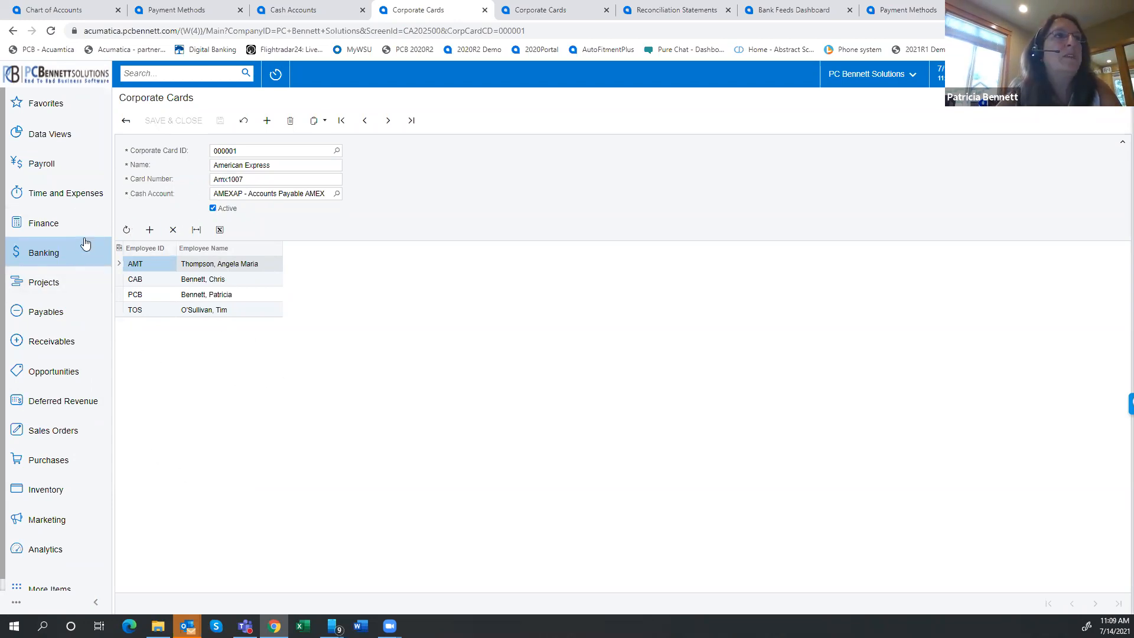
Bring up the mirrored phone over the Time and Expenses page and review the details of the 40.88 SHELL expense receipt
click(547, 12)
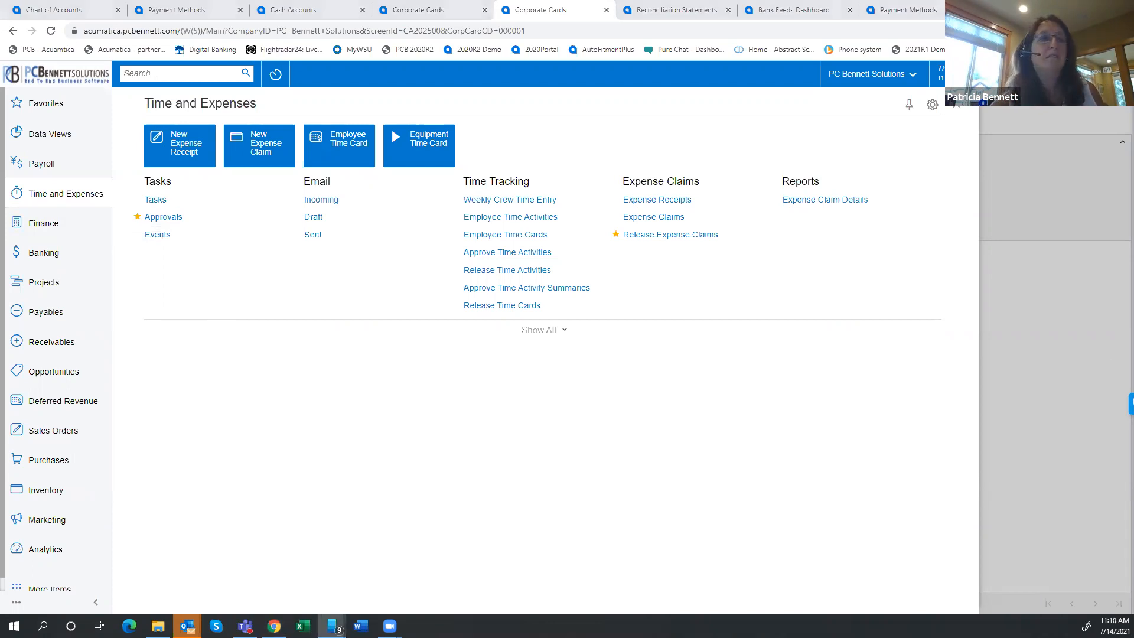
drag(614, 79, 733, 13)
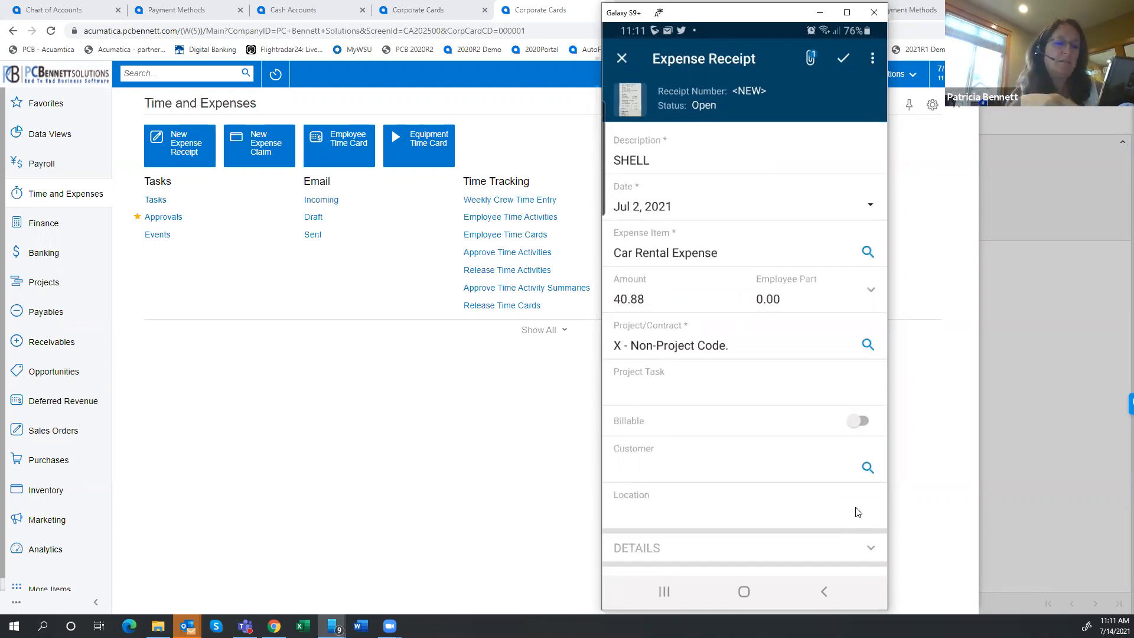
scroll(858, 512, down, 2)
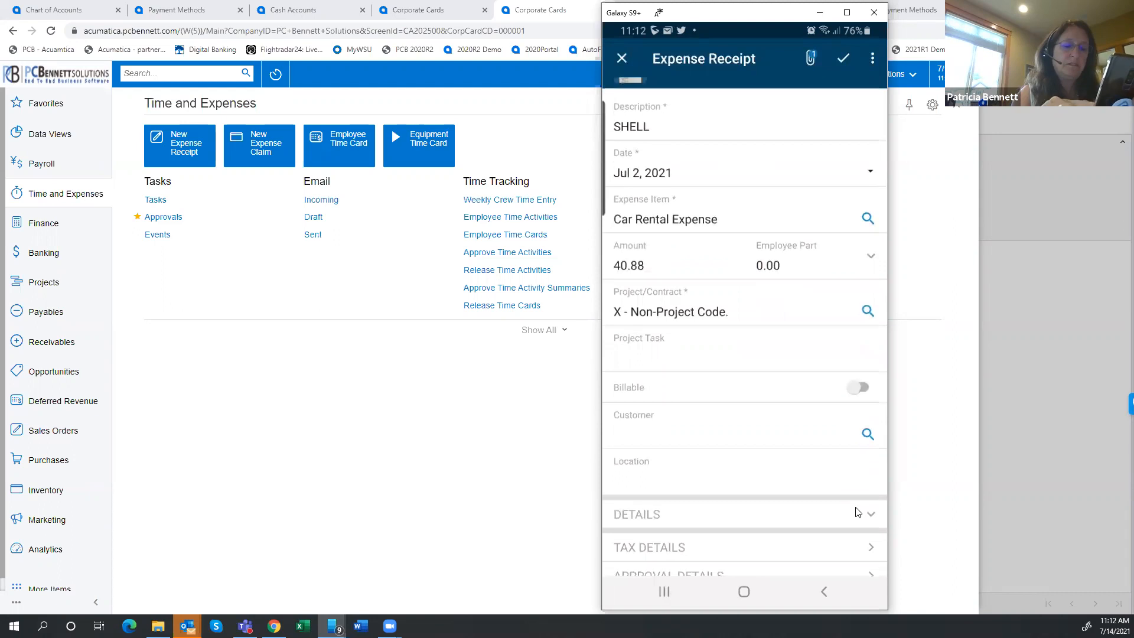
click(858, 512)
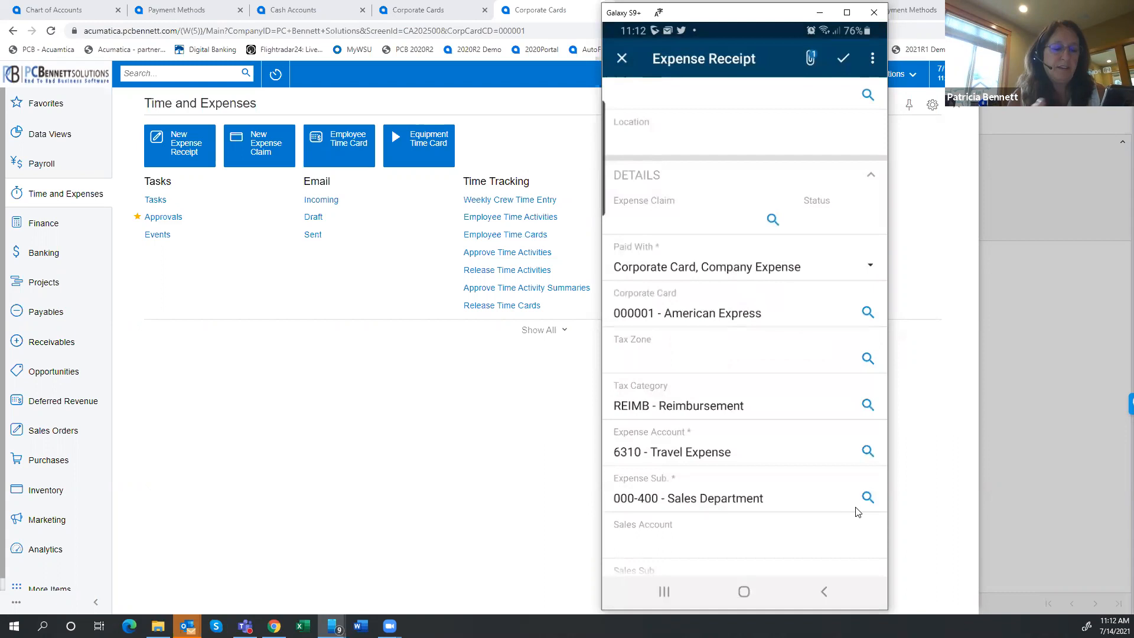
scroll(857, 512, down, 3)
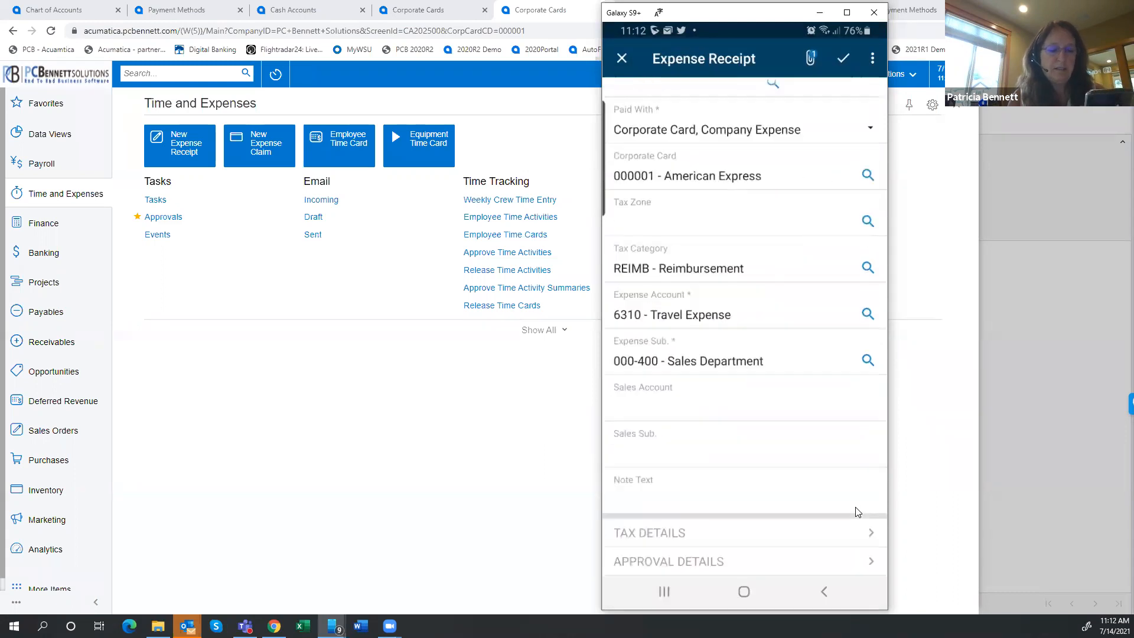
Review the 52.94 SHELL expense receipt dated Jul 13, 2021 on the mirrored phone, and minimise the phone window
scroll(858, 512, up, 5)
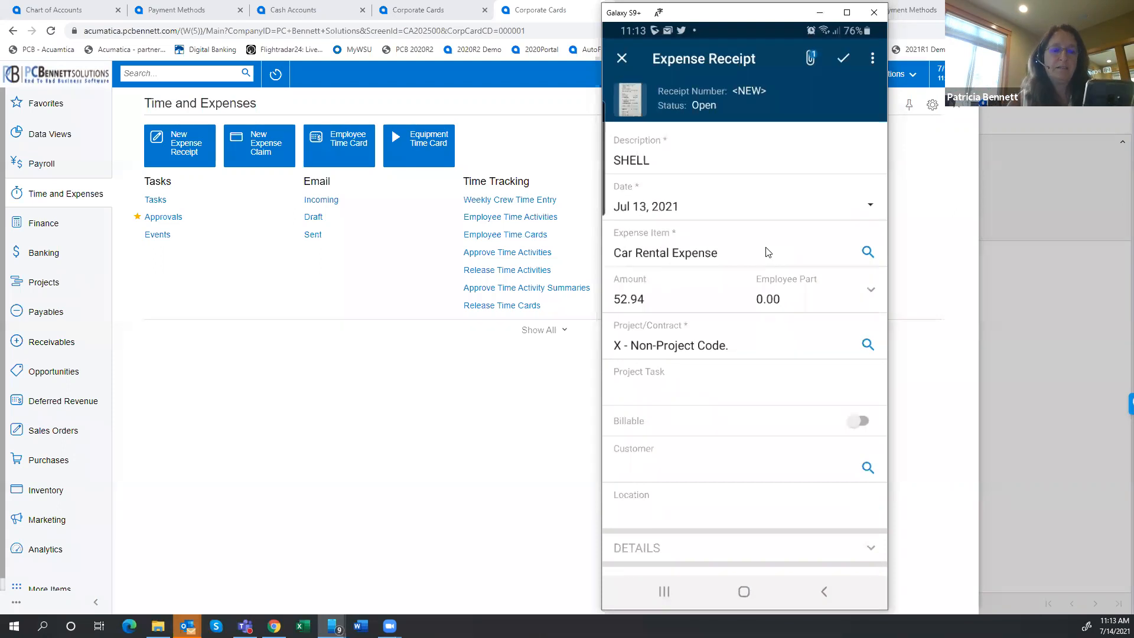
scroll(767, 253, down, 1)
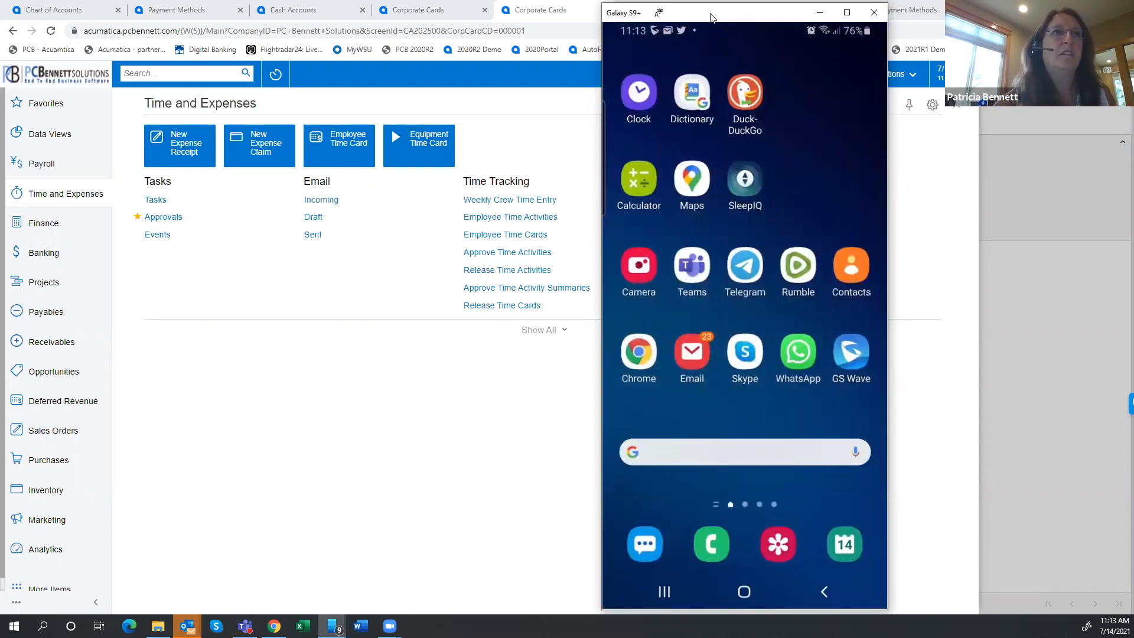
click(820, 13)
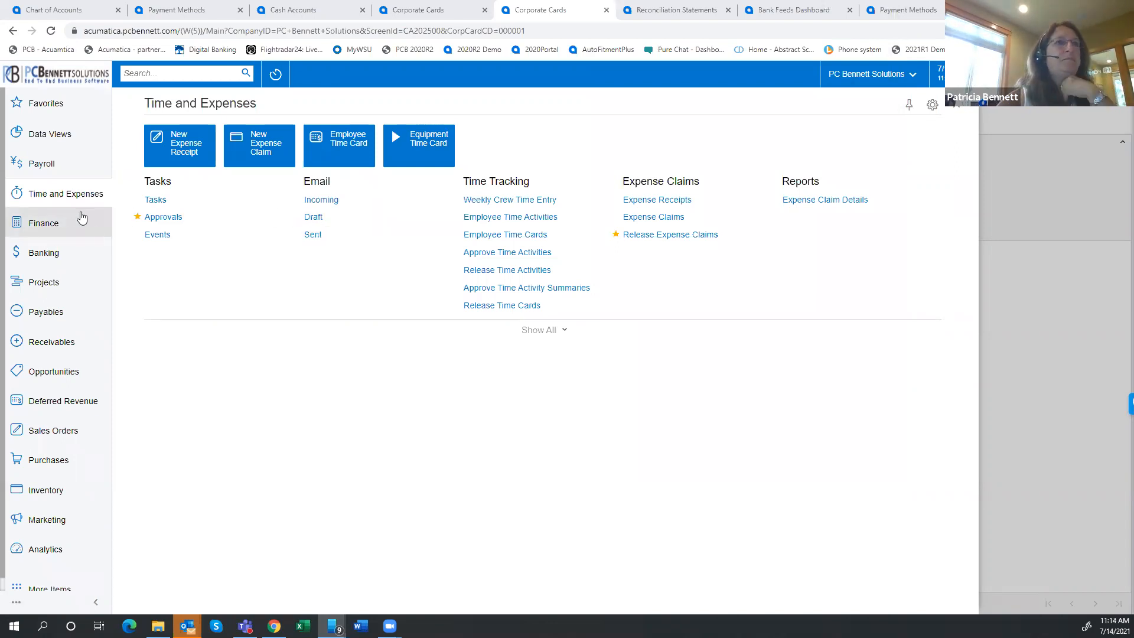
Try to claim the two open SHELL expense receipts from the Expense Receipts list, and read the processing error details
click(660, 201)
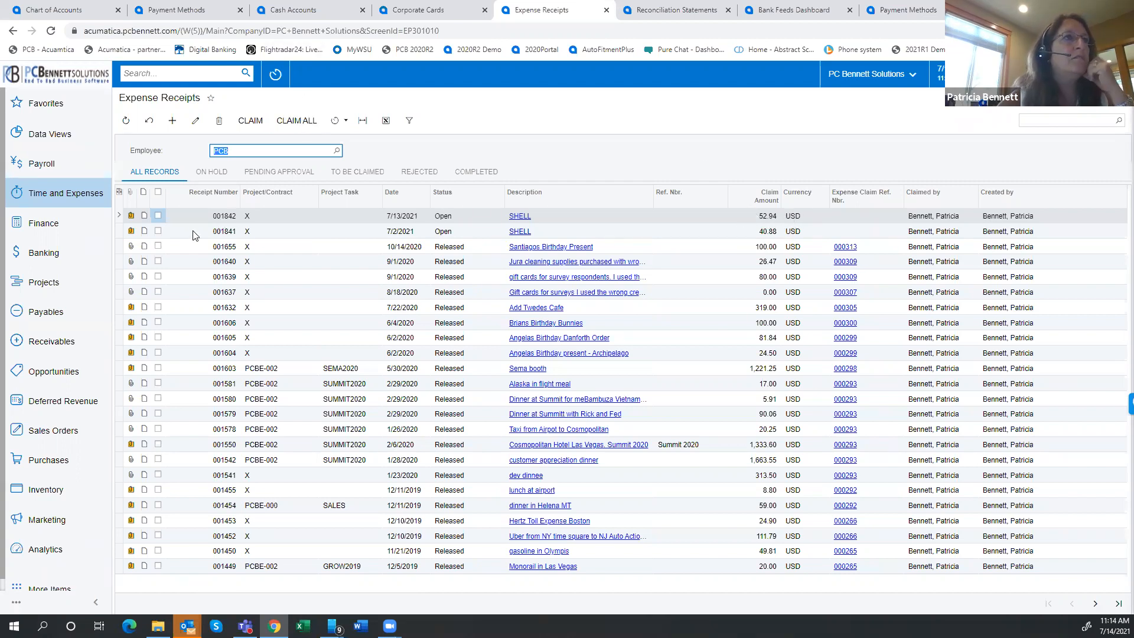
click(157, 215)
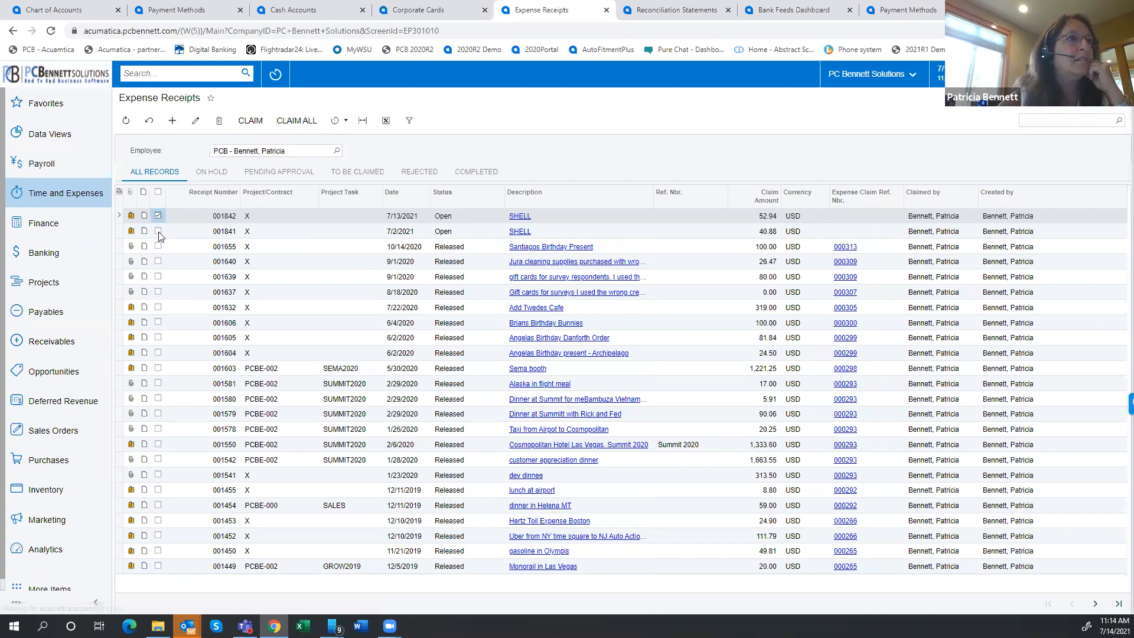
click(158, 230)
click(250, 121)
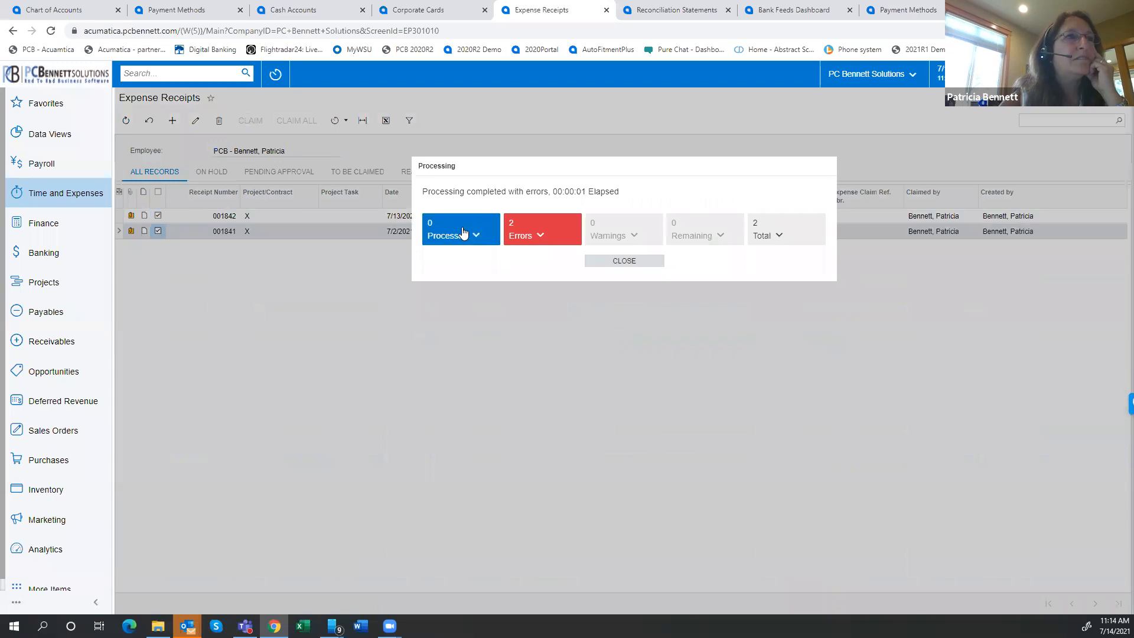
click(544, 238)
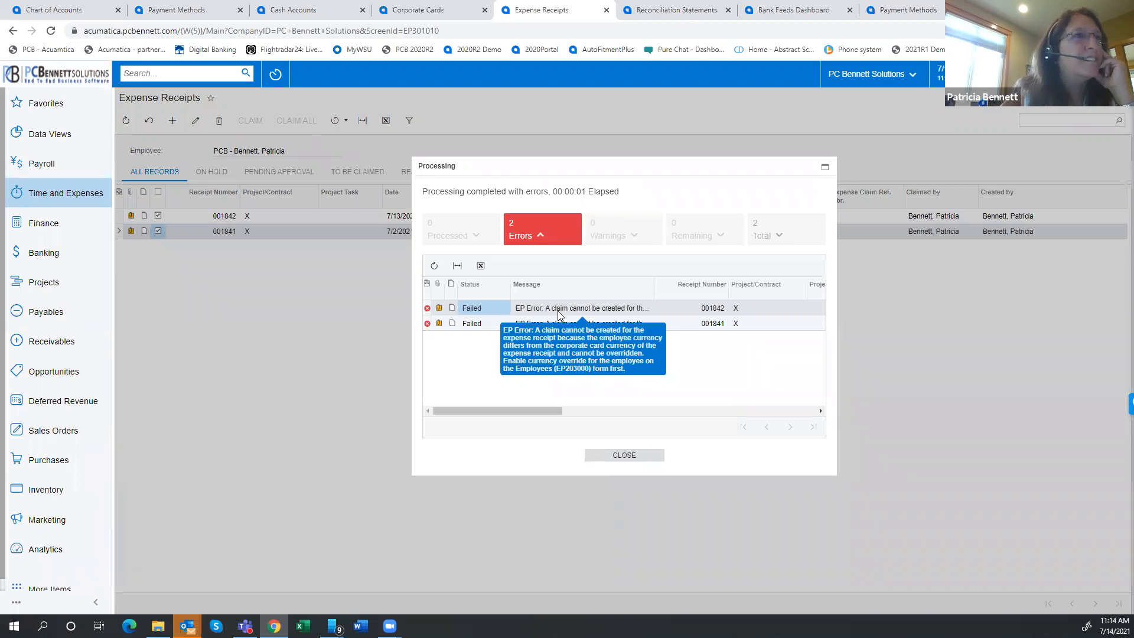
click(624, 455)
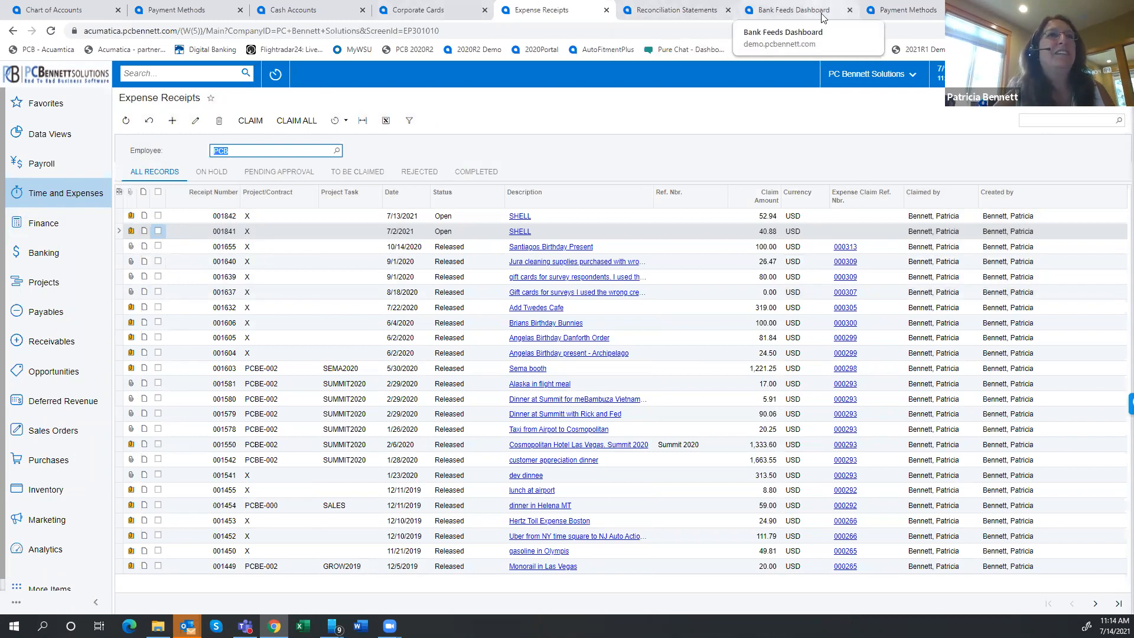
click(904, 10)
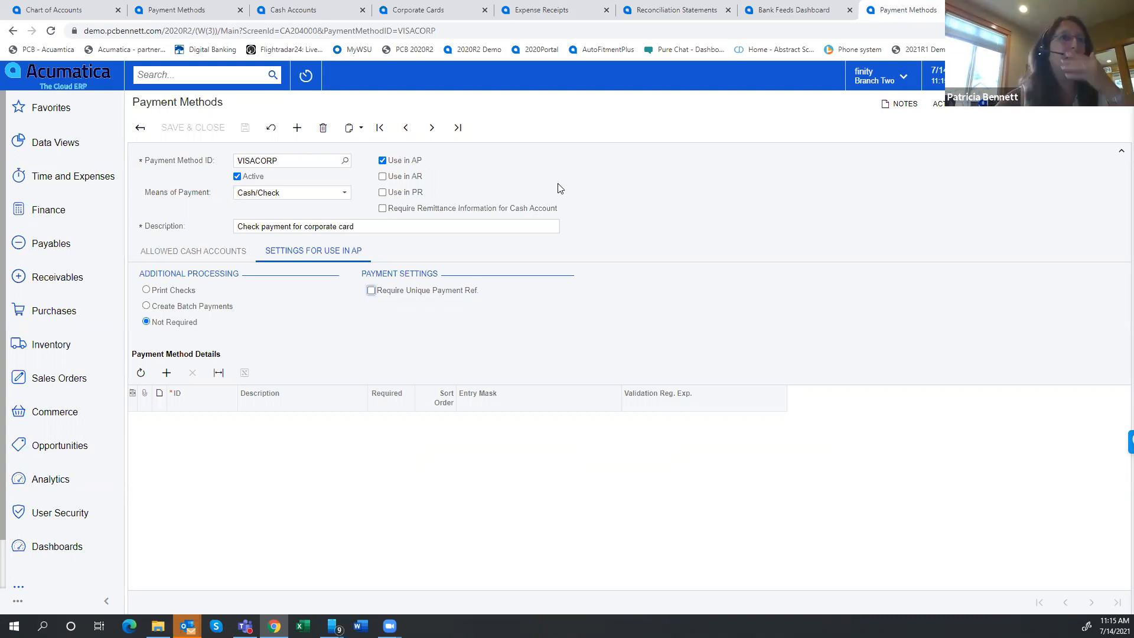
click(792, 13)
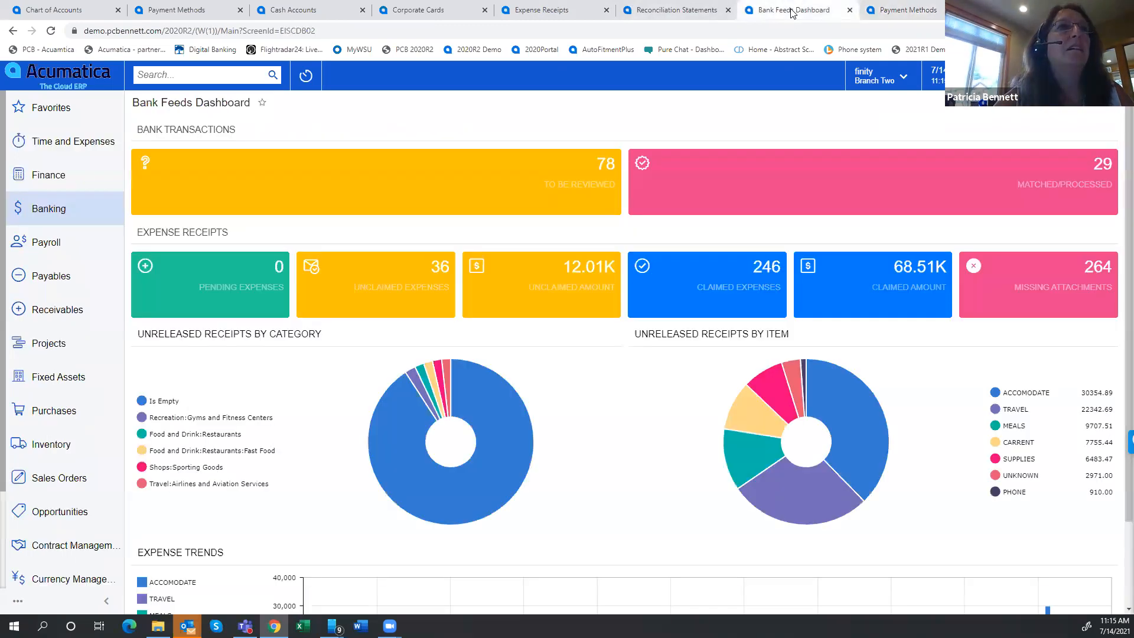
click(443, 18)
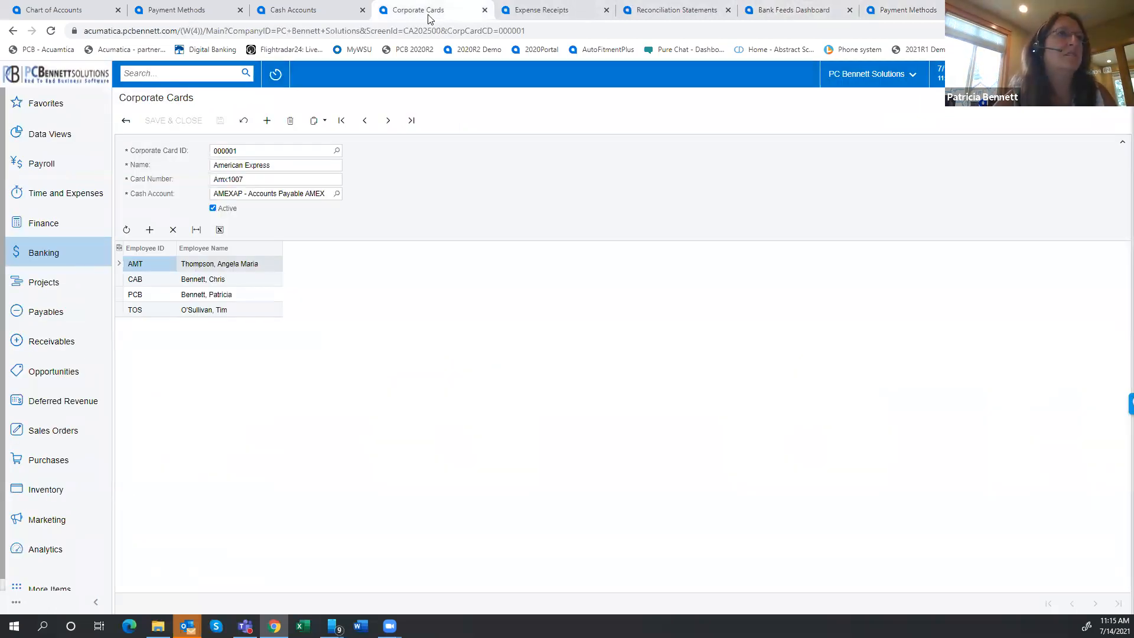
click(543, 11)
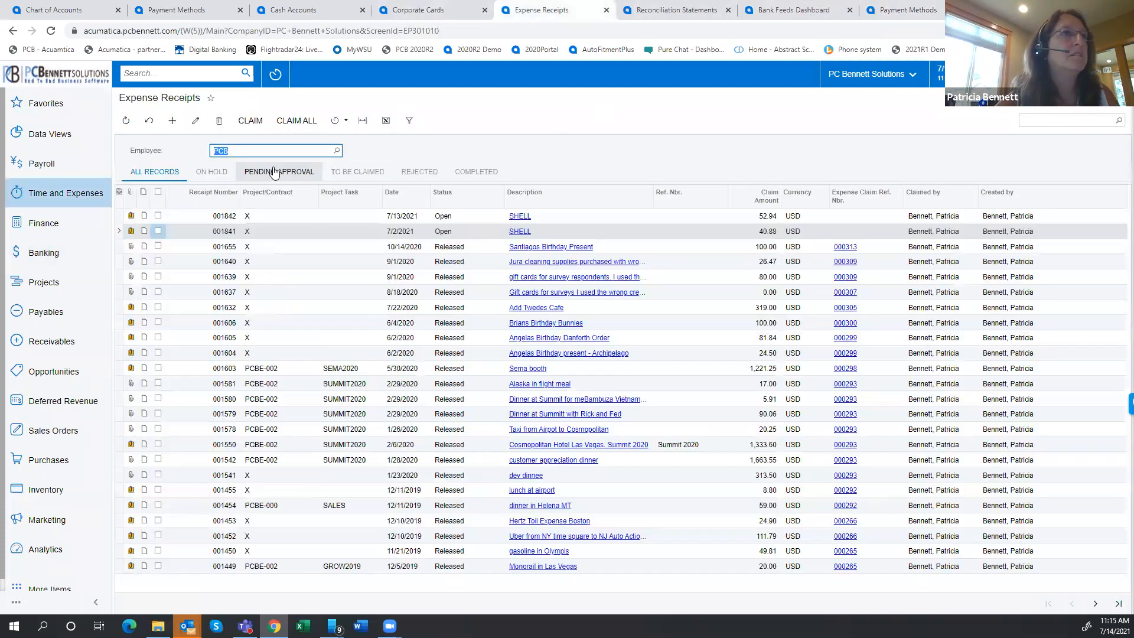
click(172, 122)
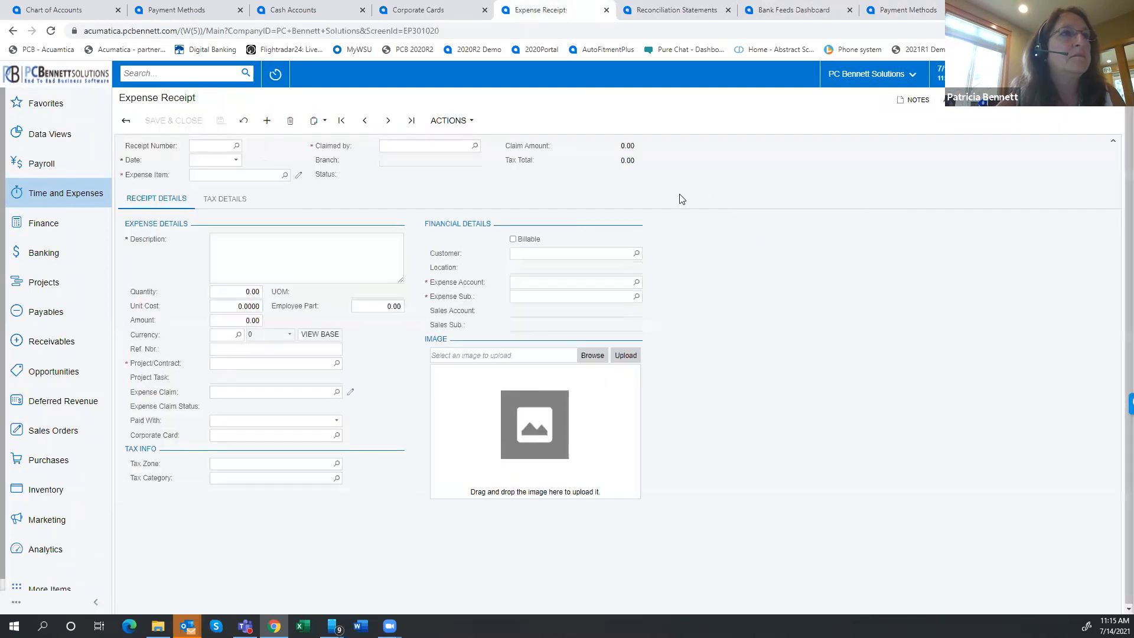
Create a new expense claim from the Expense Claims list and describe it as "Auto Gas"
click(81, 201)
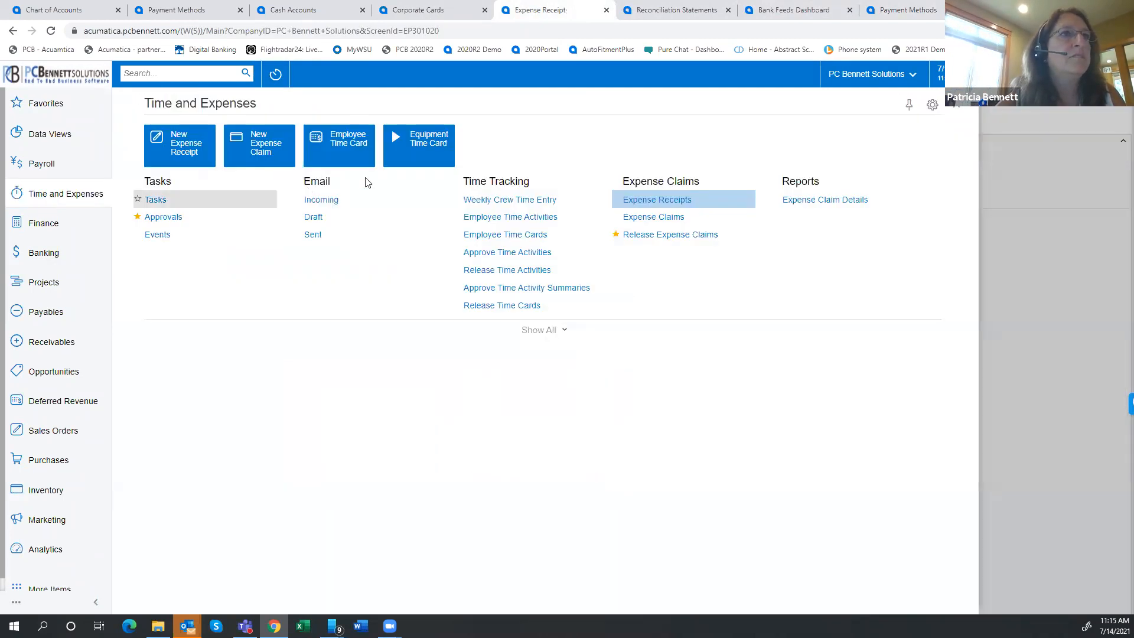
click(665, 215)
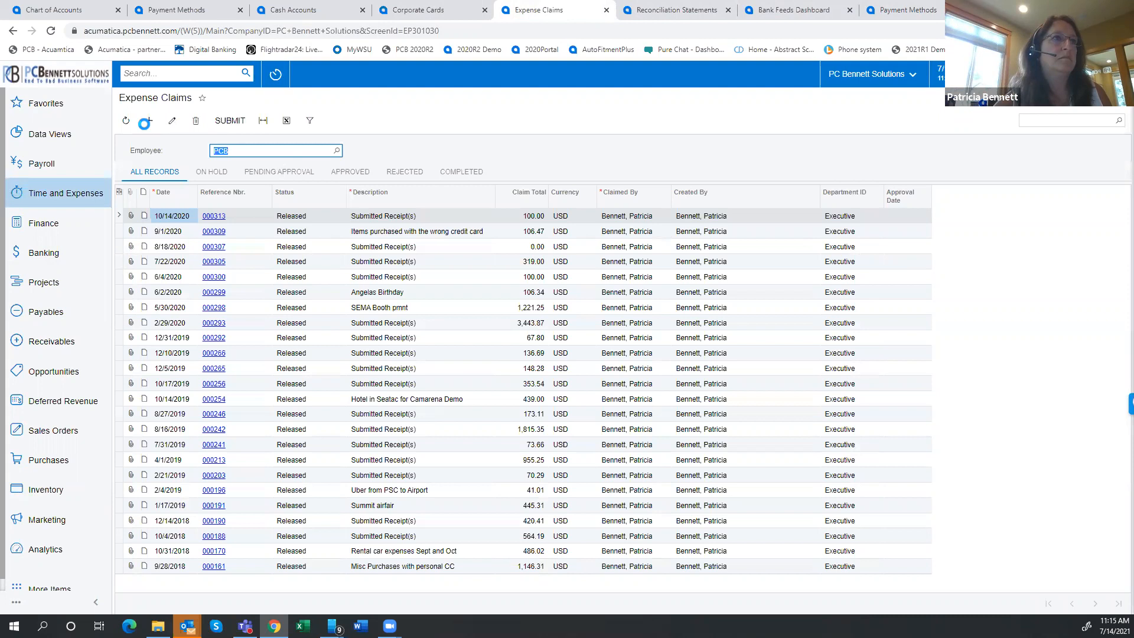
click(147, 123)
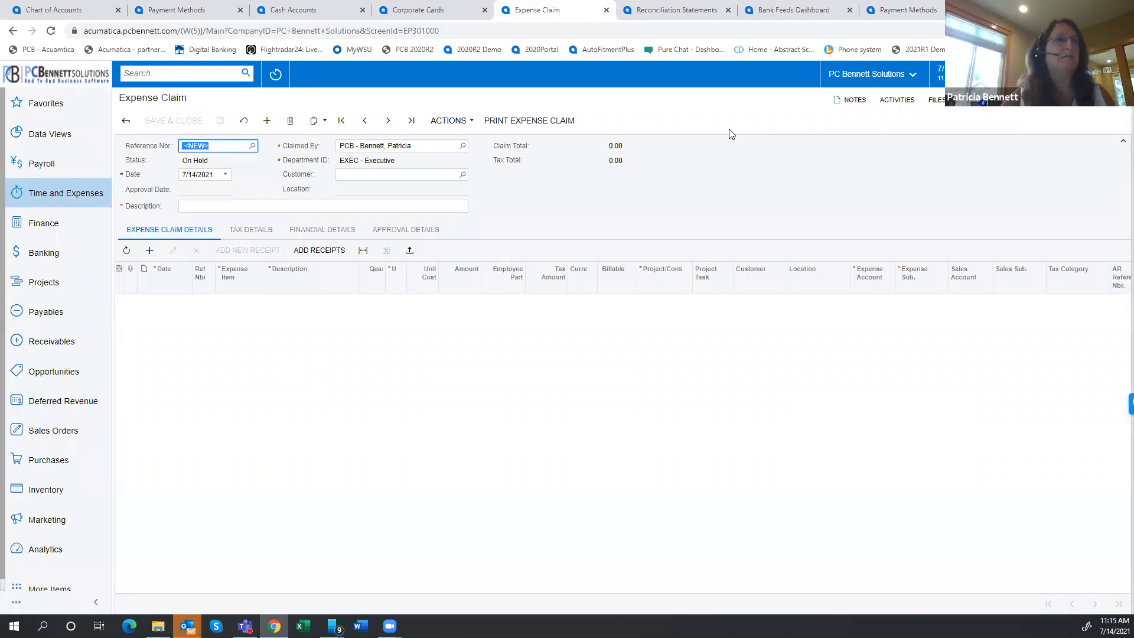
click(256, 206)
text(Auto G)
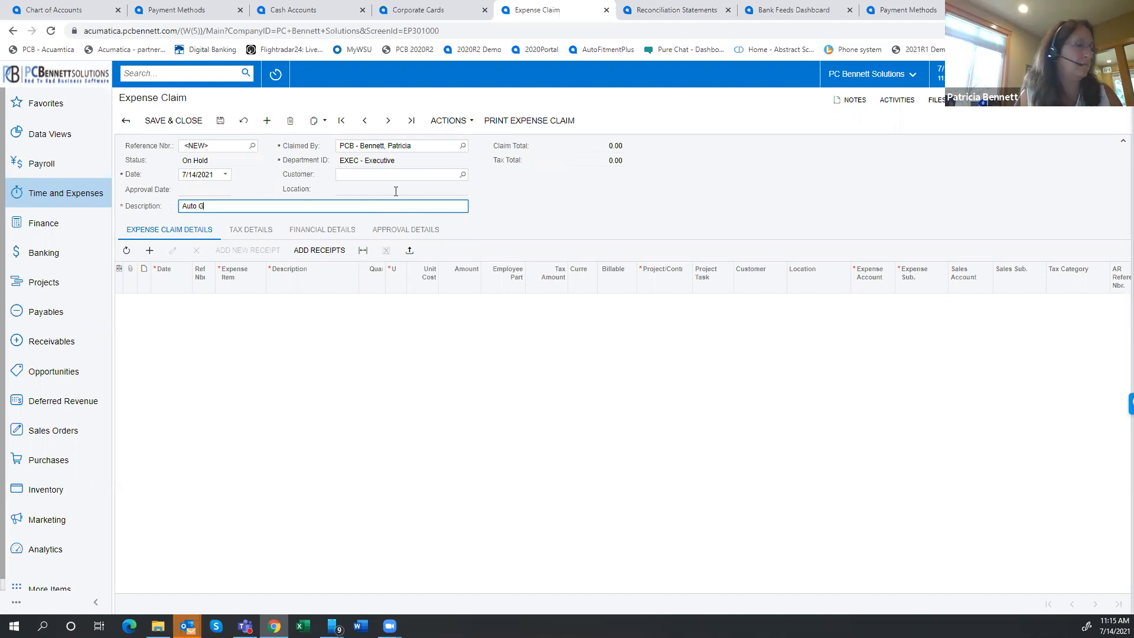
text(as)
key(Tab)
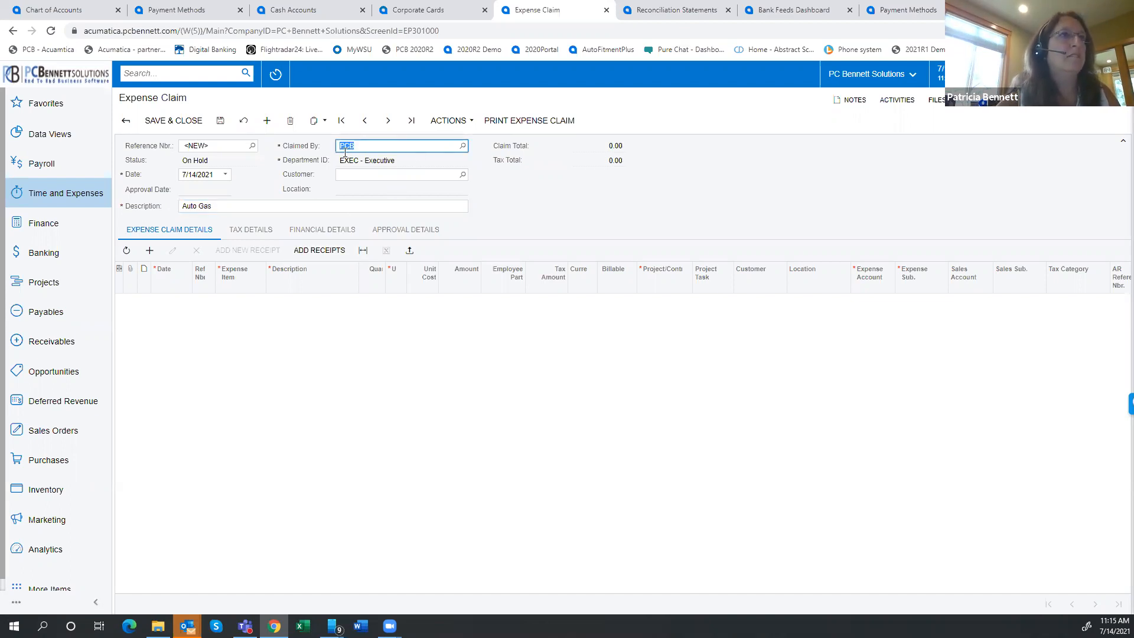
Add a claim line dated 6/13/2021 for expense item AUTO, described as "Gas", with a unit cost of 40.54
click(149, 250)
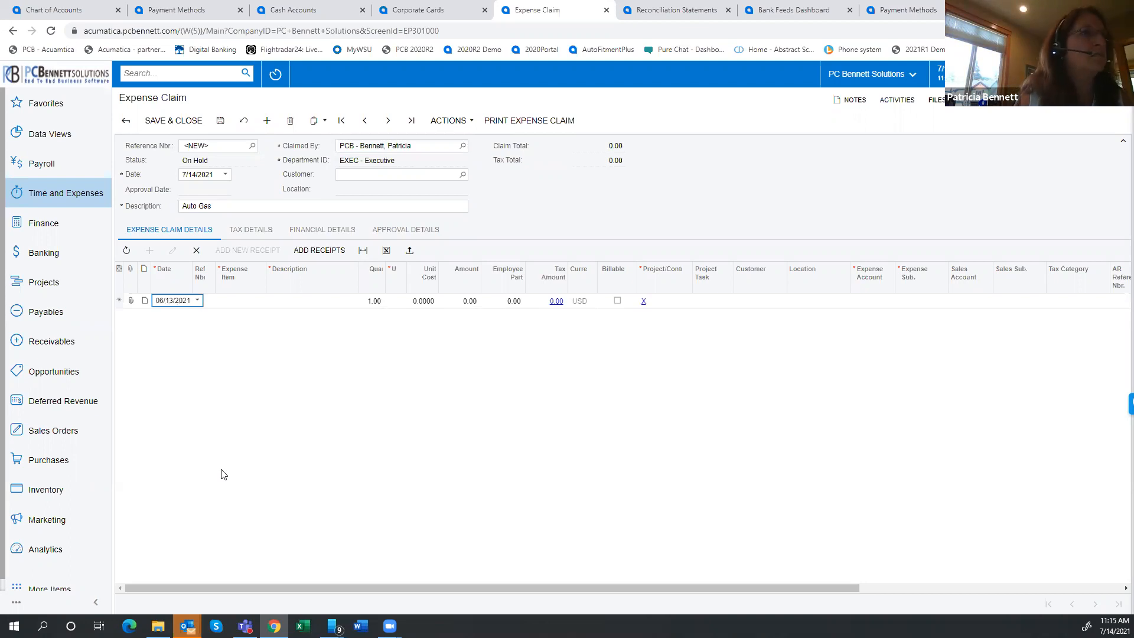
key(Tab)
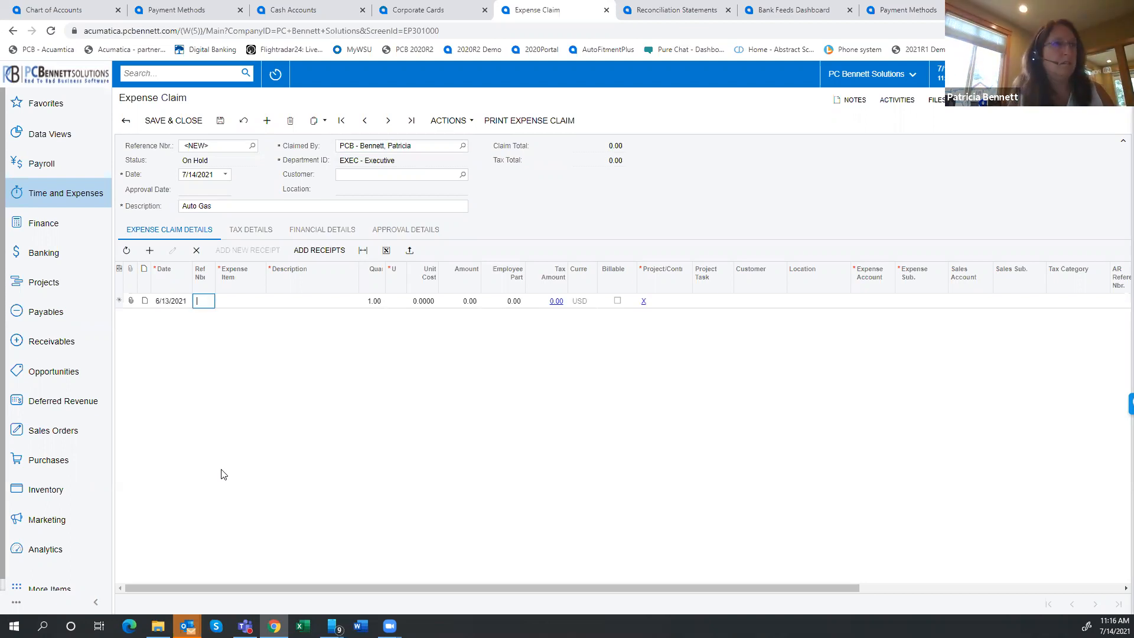
key(Tab)
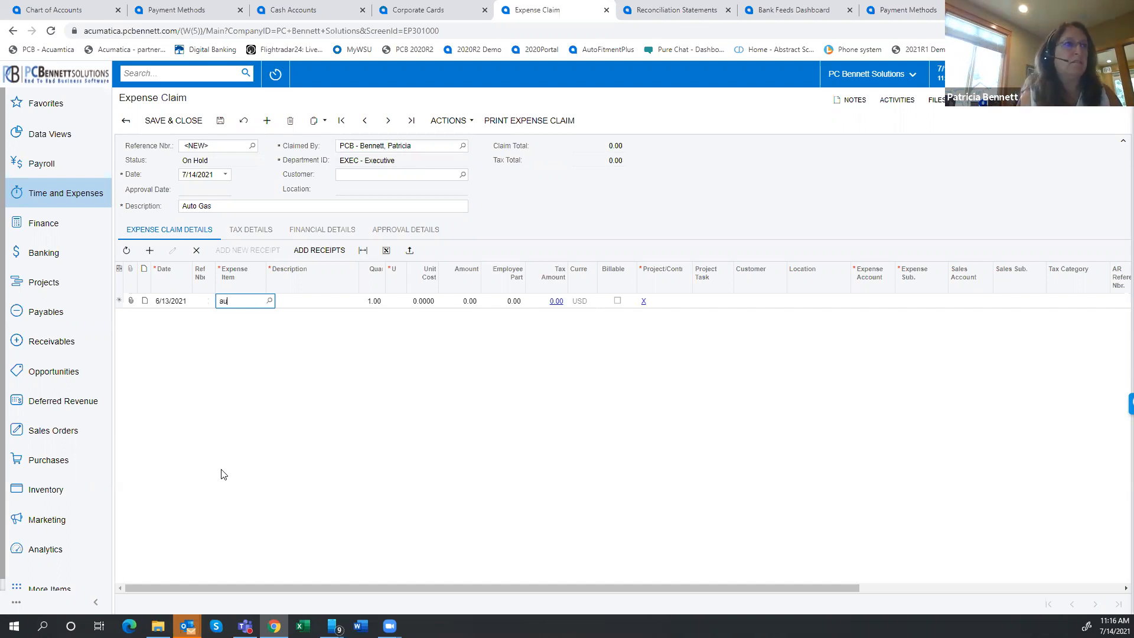
key(Tab)
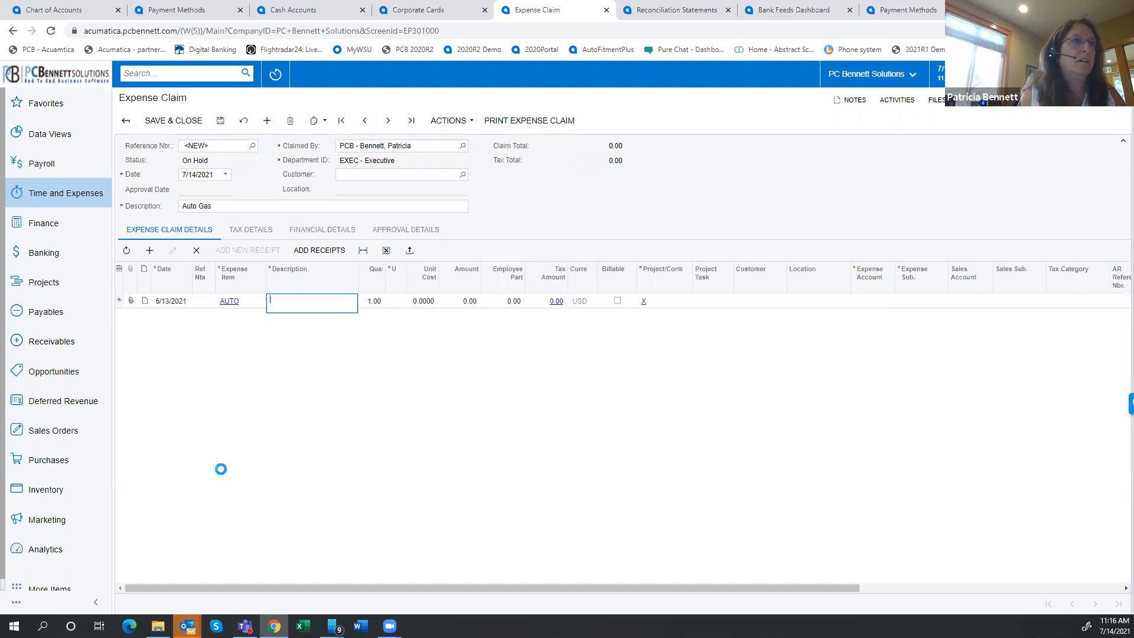
text(Gas)
key(Tab)
key(Tab)
key(Tab)
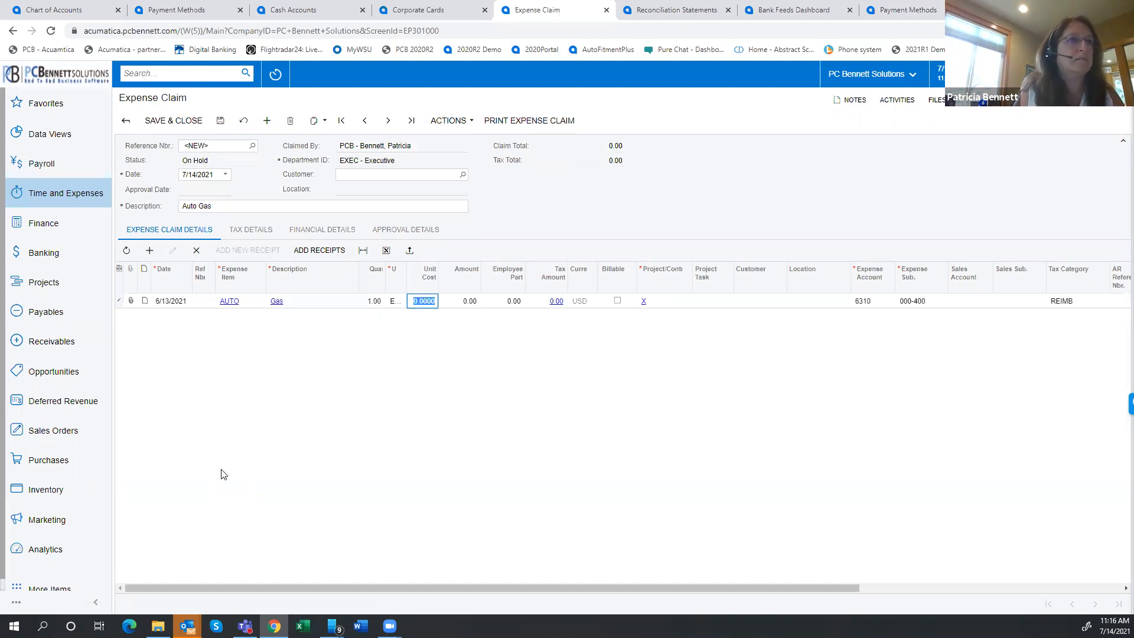
text(40)
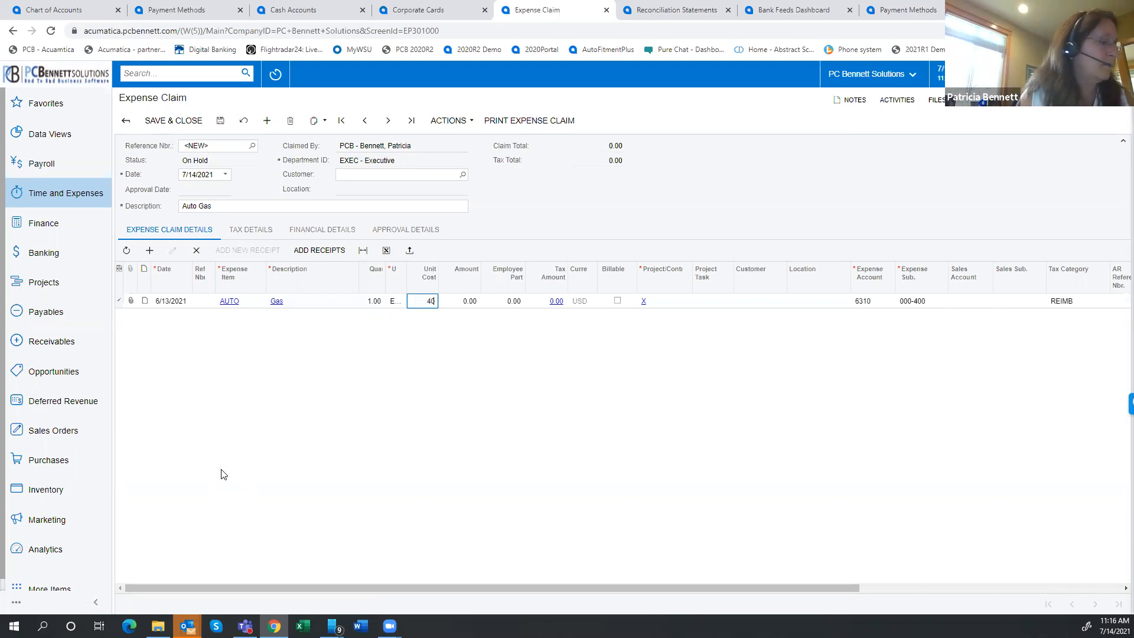
text(.54)
key(Tab)
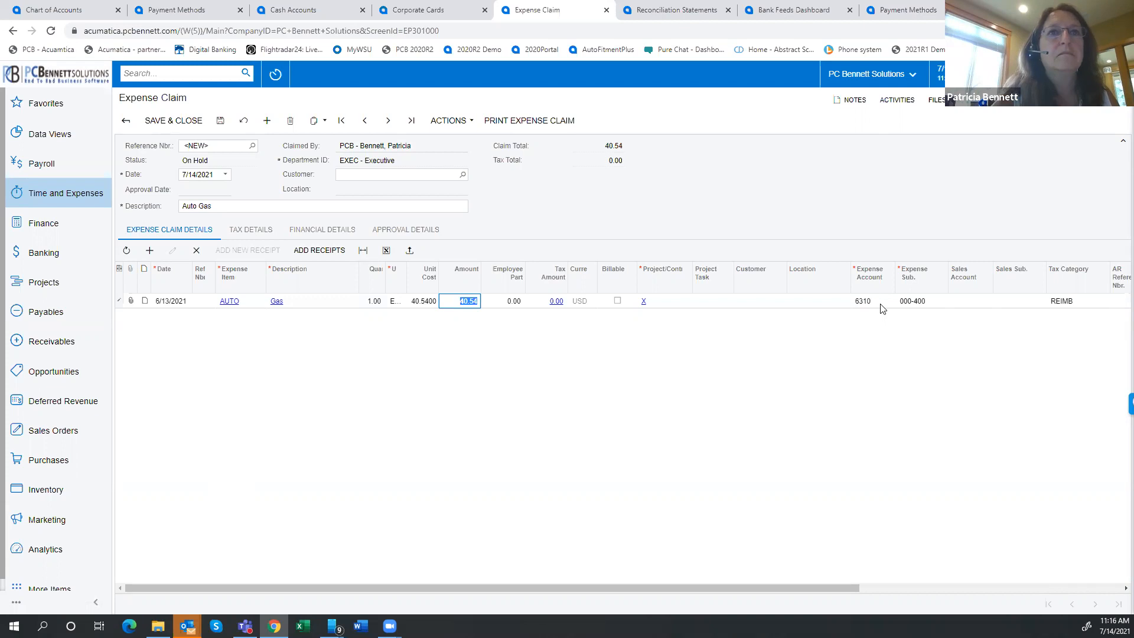
Check how the Gas line is paid, then save the Auto Gas expense claim and submit it
drag(817, 586, 1019, 342)
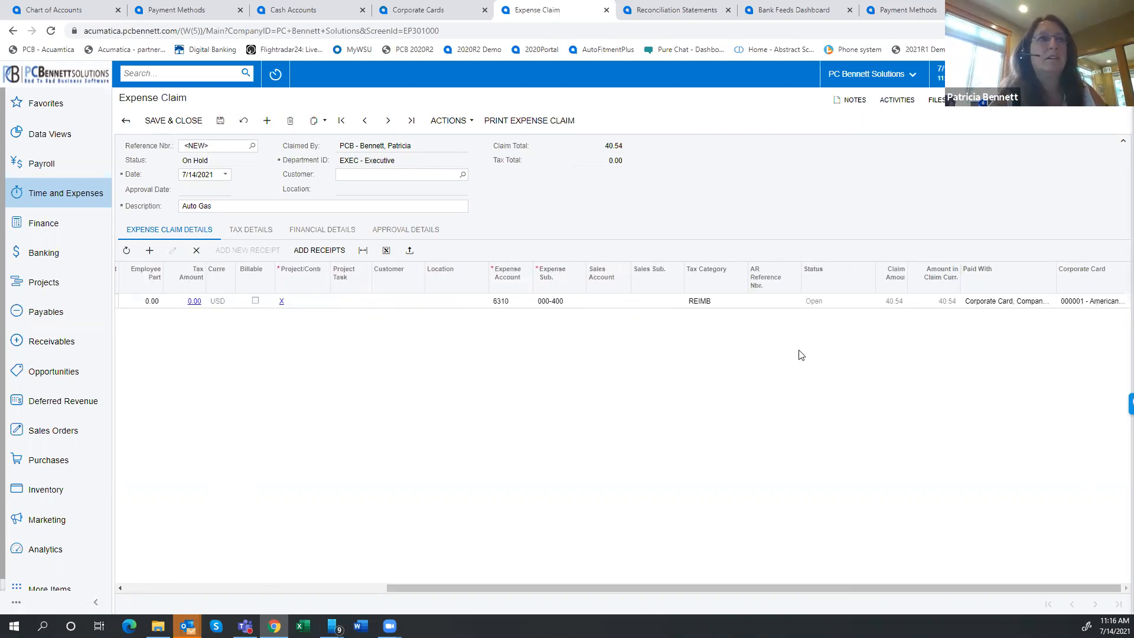
click(221, 120)
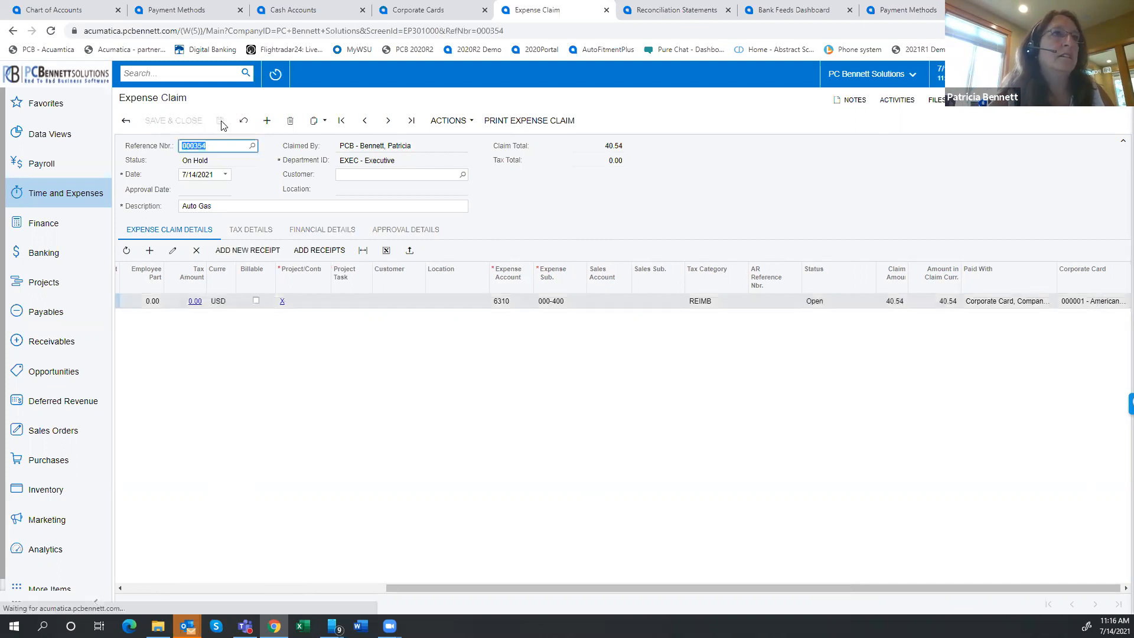
click(449, 120)
click(462, 188)
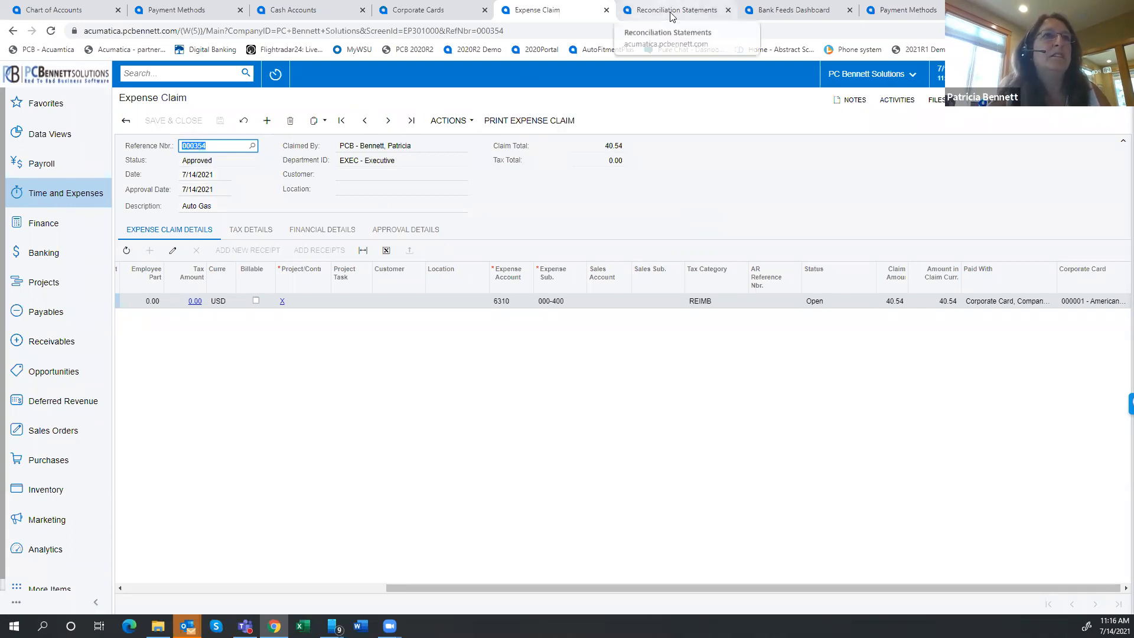
Reload the AMEXAP reconciliation statement, discarding its pending changes, to look for the submitted Auto Gas claim
click(649, 14)
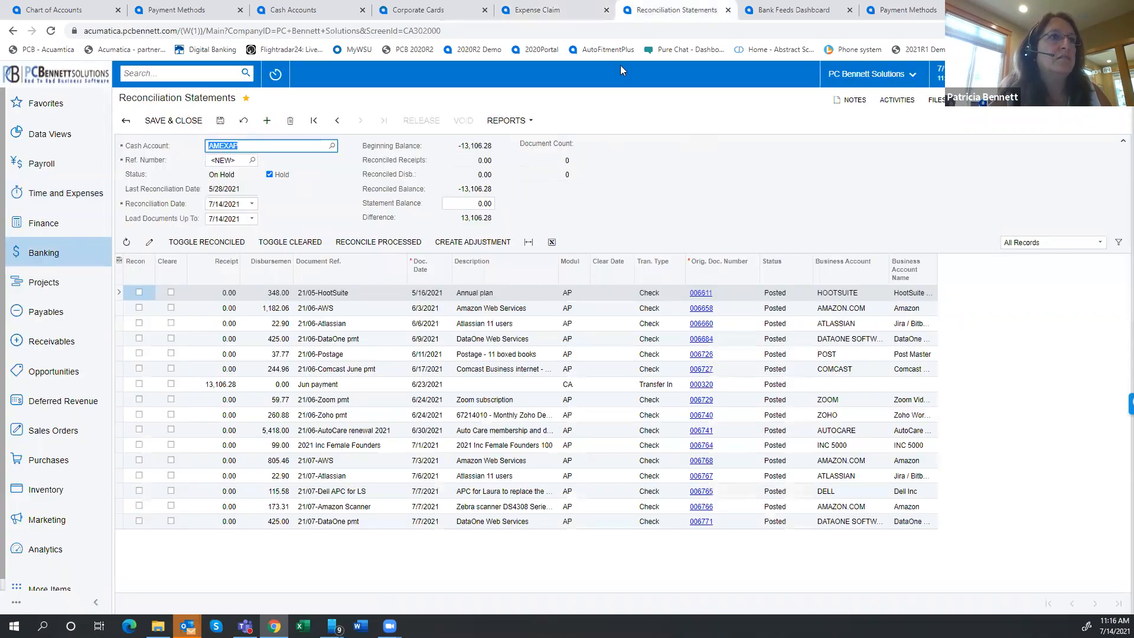
click(243, 122)
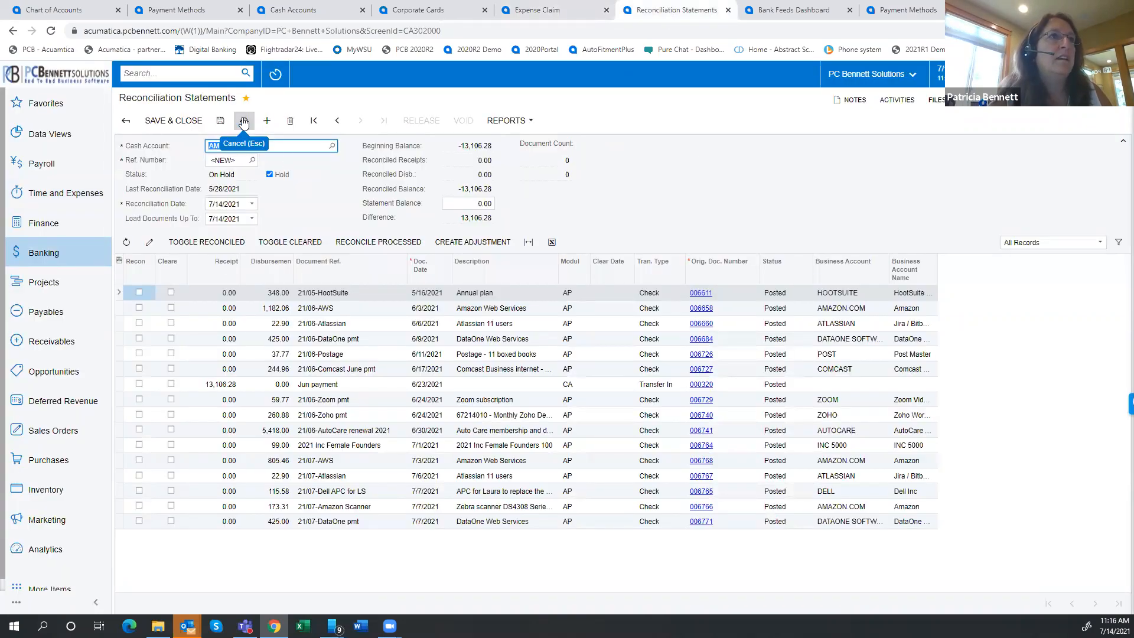
click(630, 101)
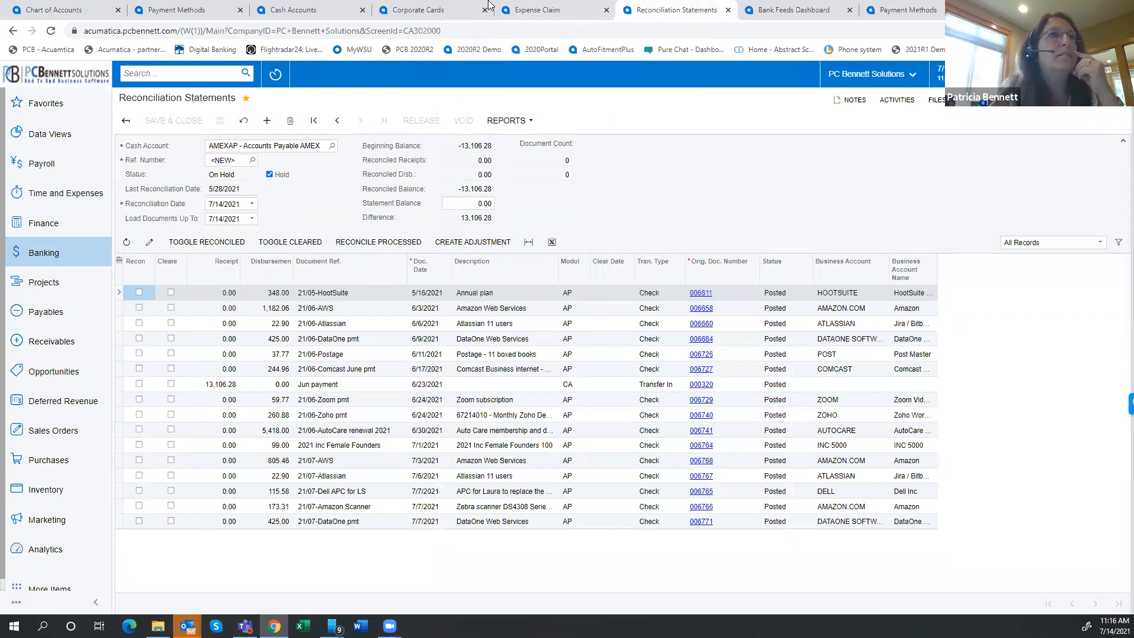
Return to the Auto Gas expense claim and release it
click(537, 11)
click(450, 121)
click(453, 138)
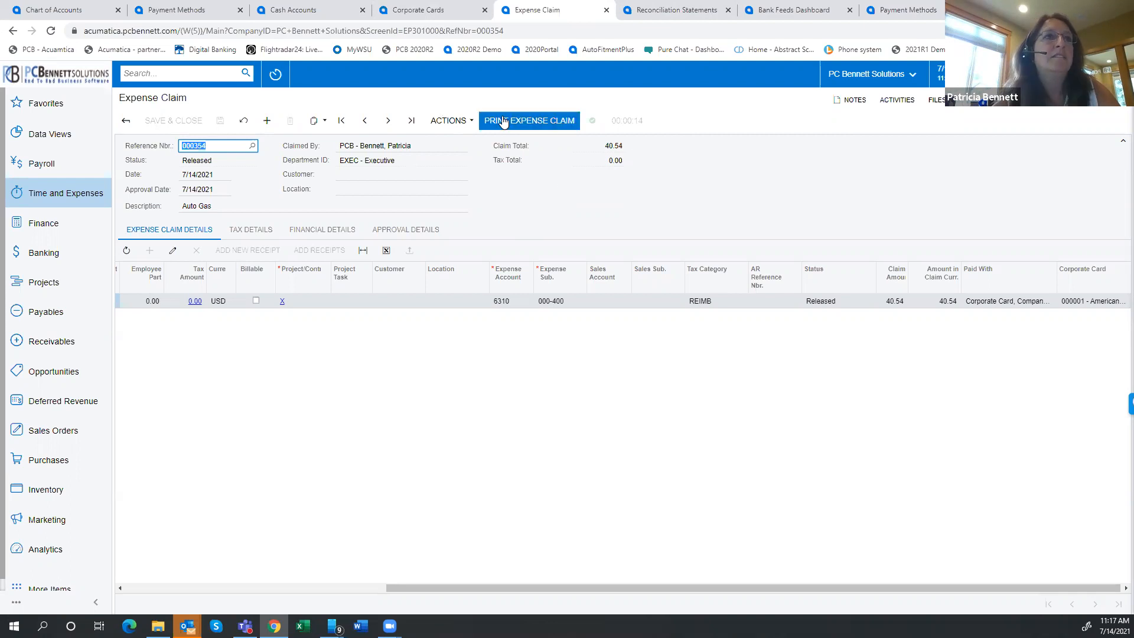
Refresh the AMEXAP reconciliation statement after the release and select the Auto Gas quick check entry
click(675, 14)
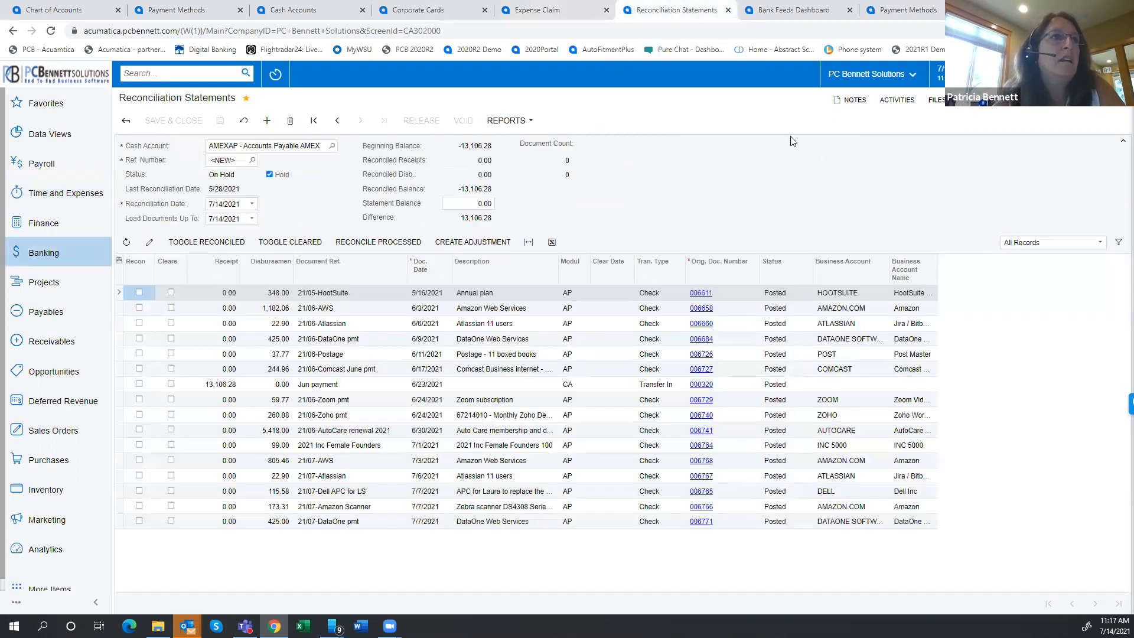
click(243, 122)
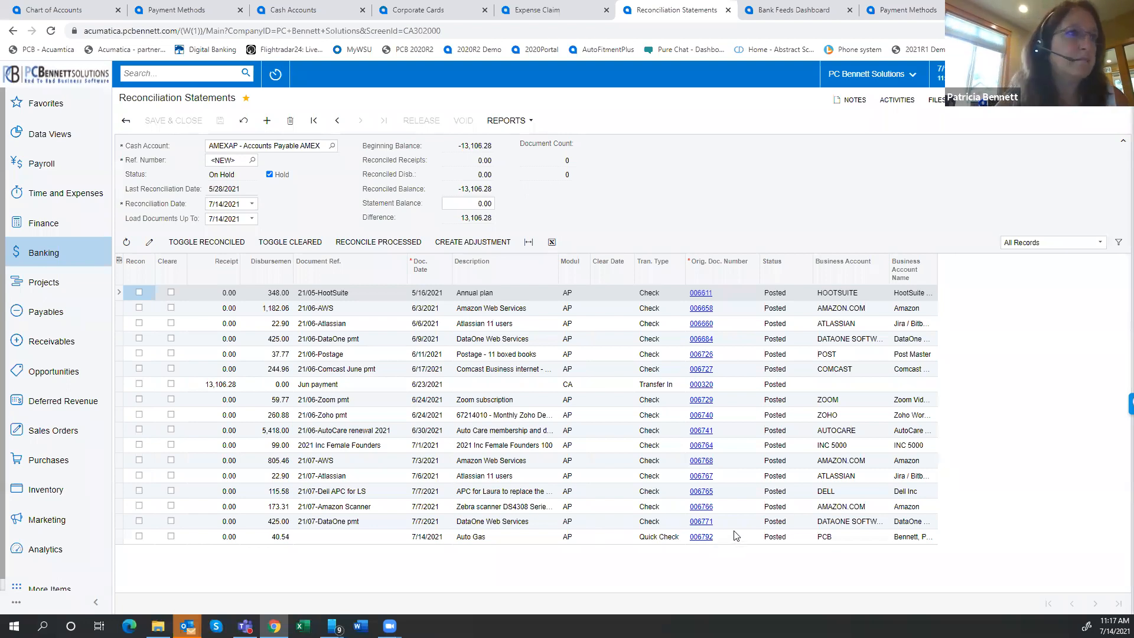
click(352, 537)
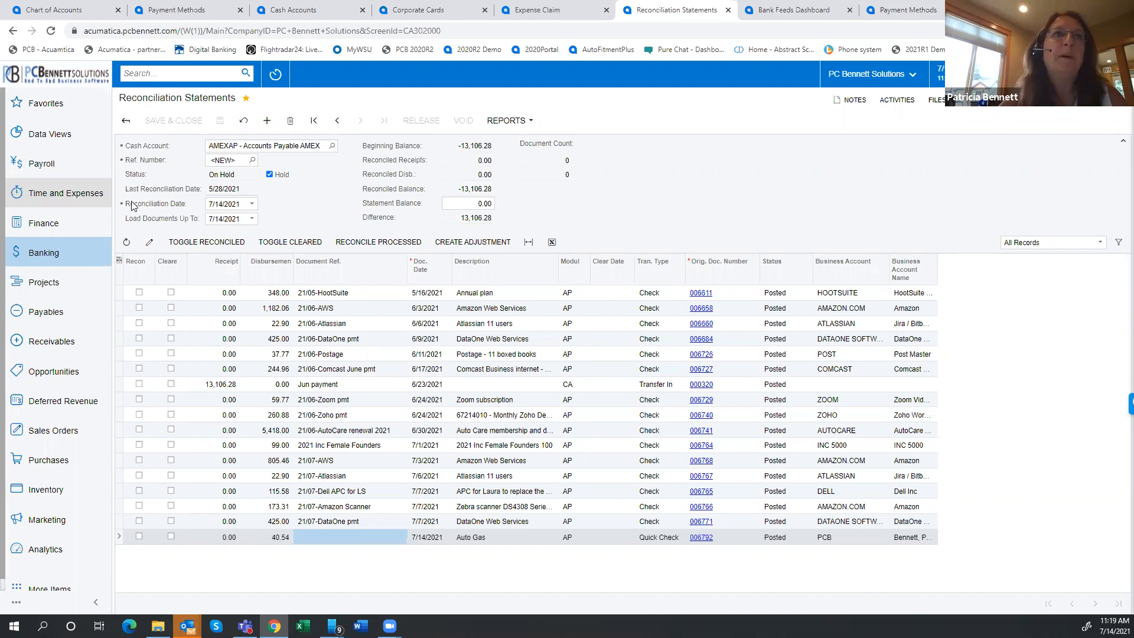
Open the CHASE bank feed from the Banking profiles on the demo site and examine its linked accounts
click(771, 14)
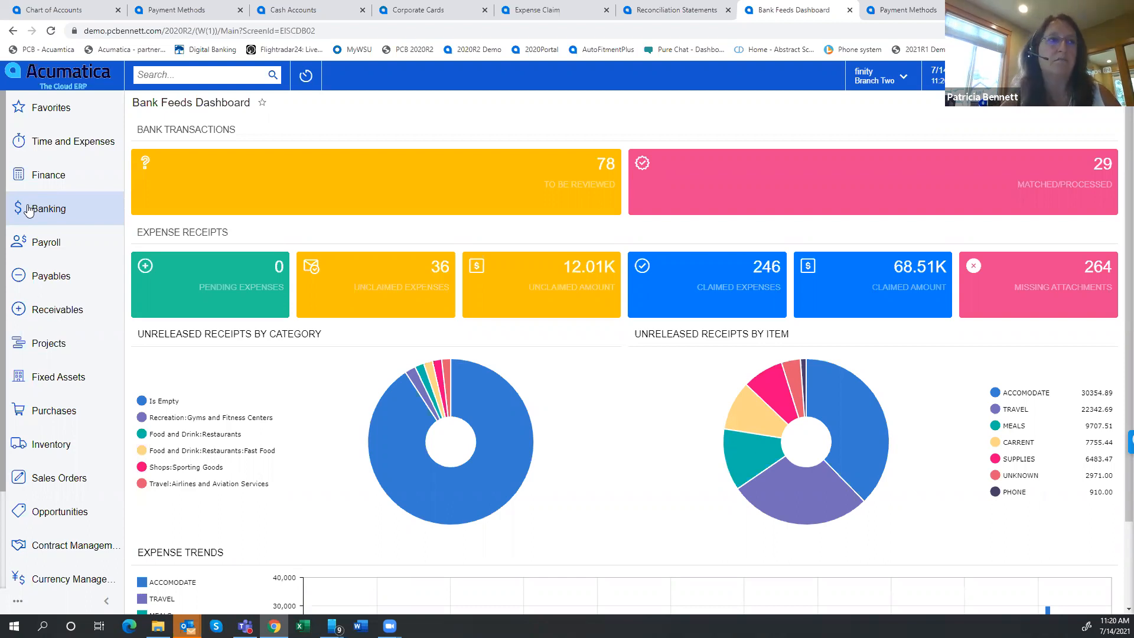
click(64, 214)
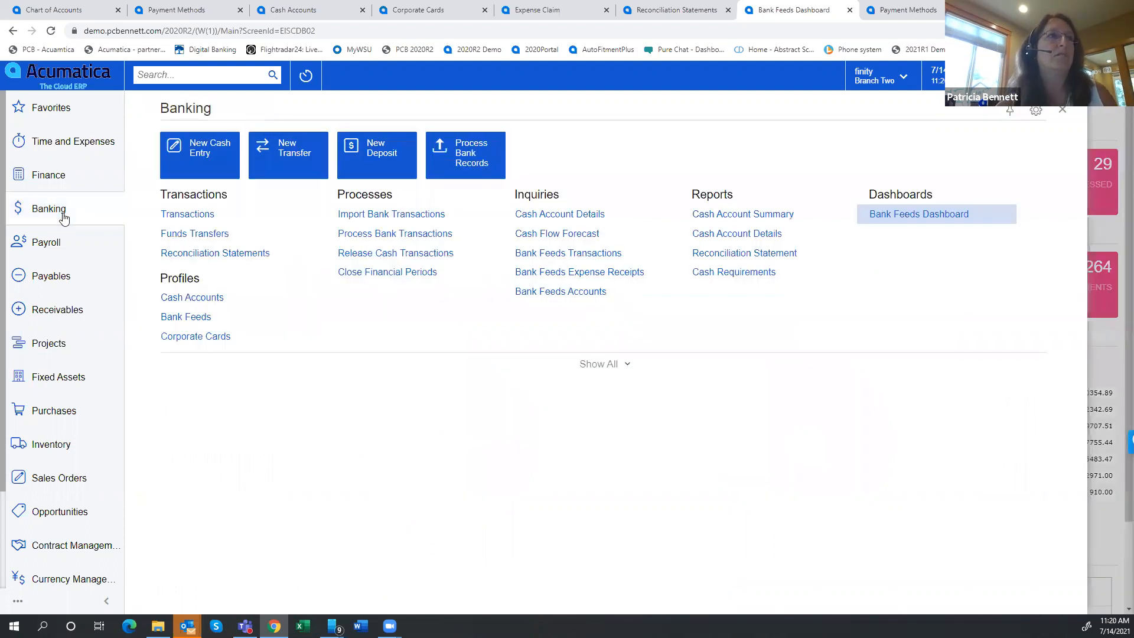
click(617, 365)
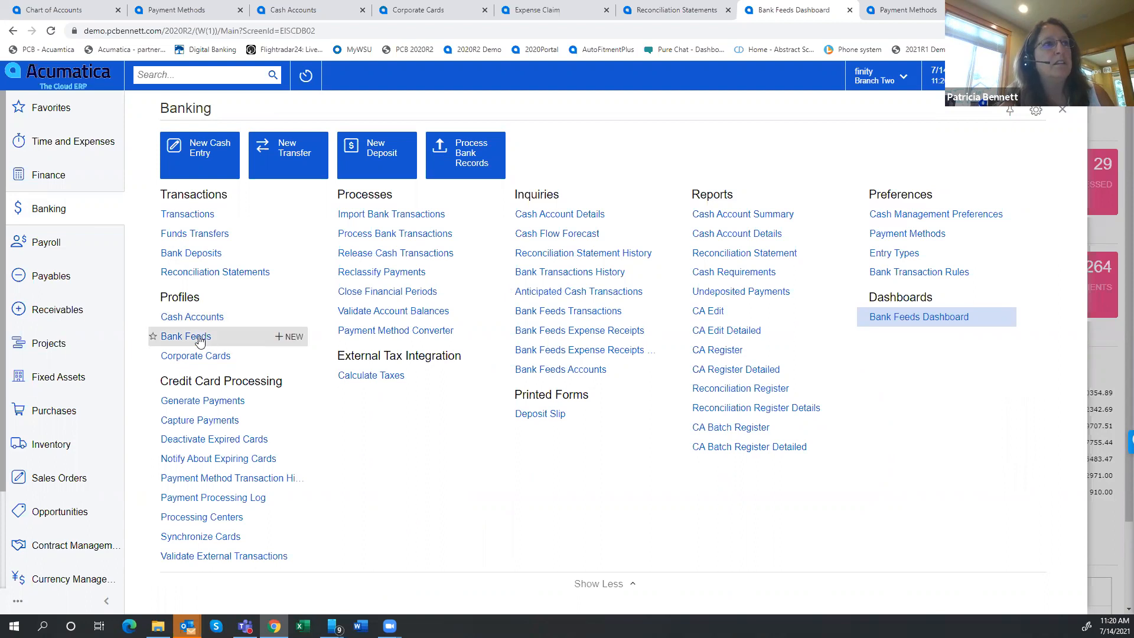
click(177, 338)
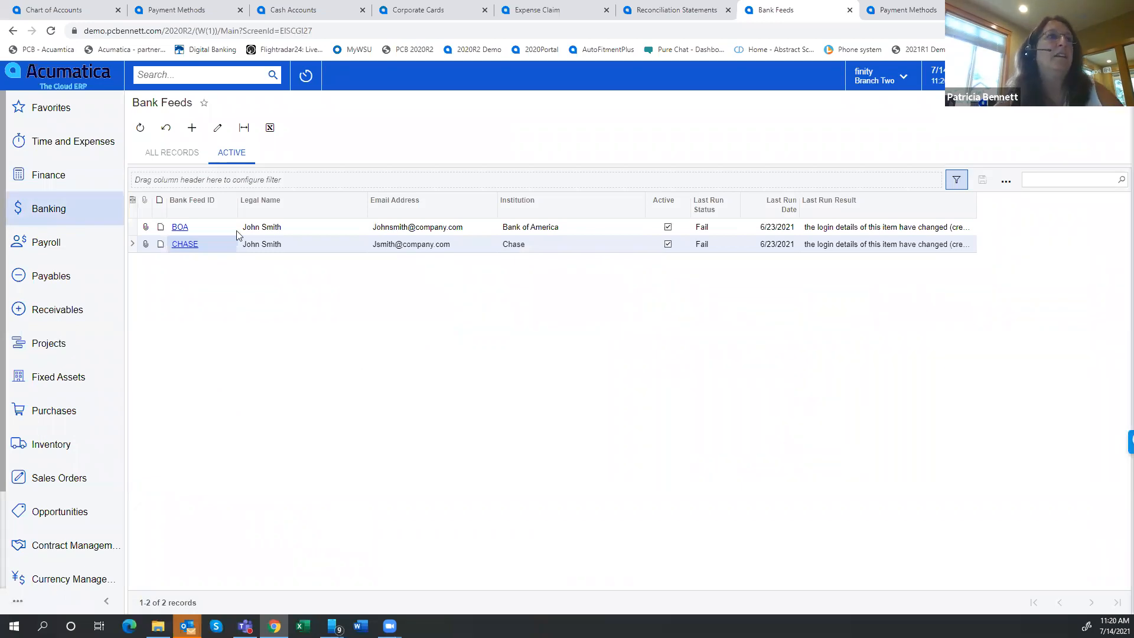
click(179, 245)
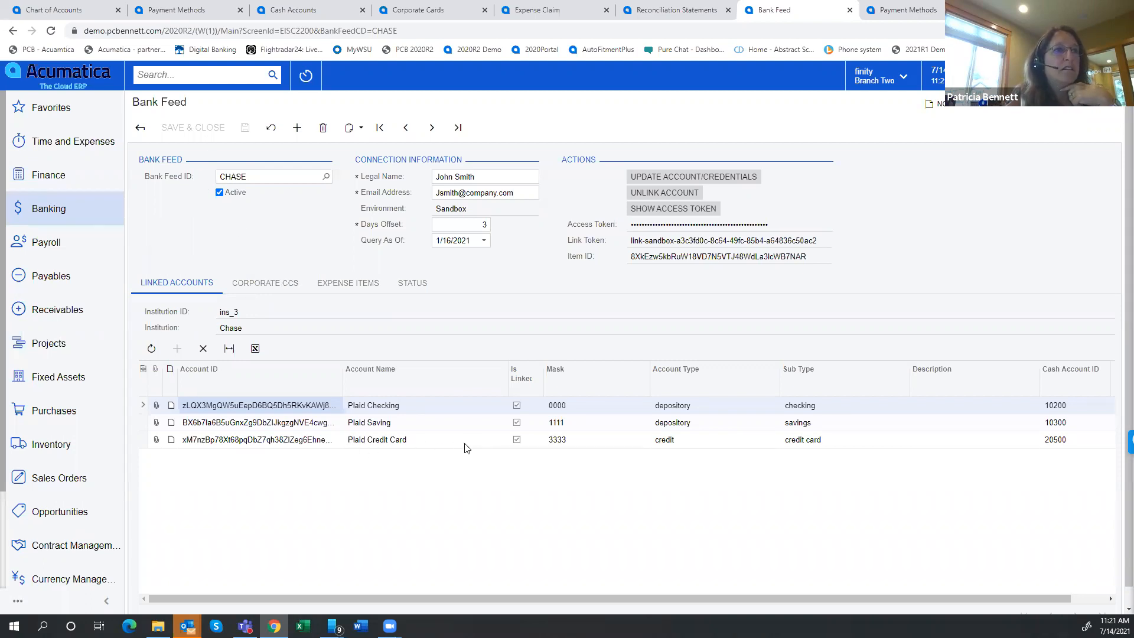
click(419, 410)
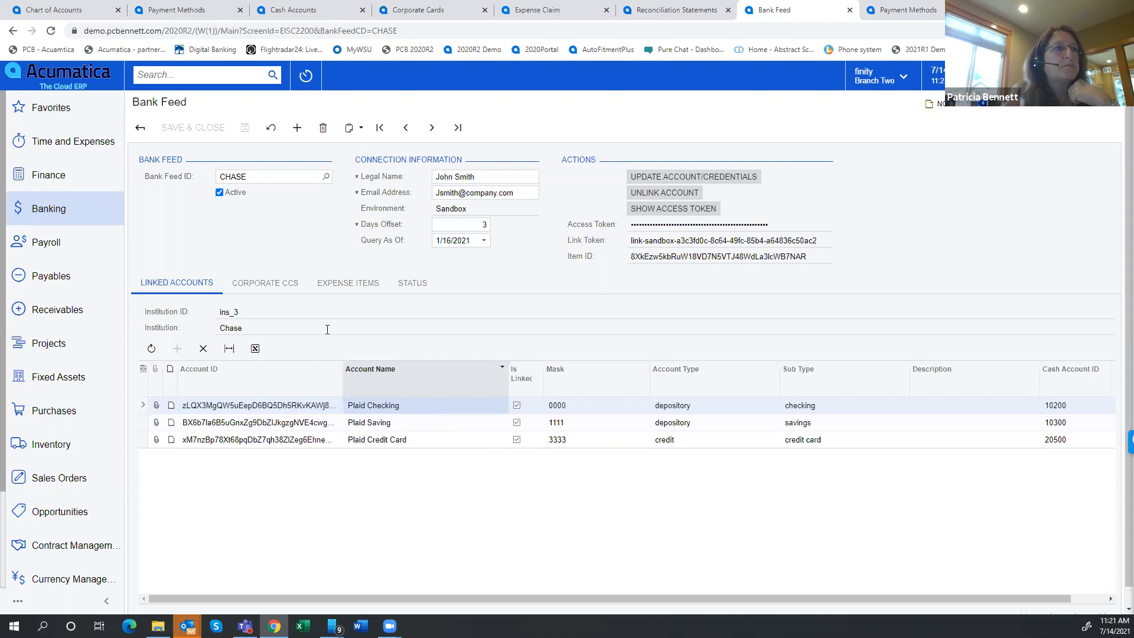
Examine the CHASE feed's corporate credit card assignments and the Use Account ID match rule
click(275, 290)
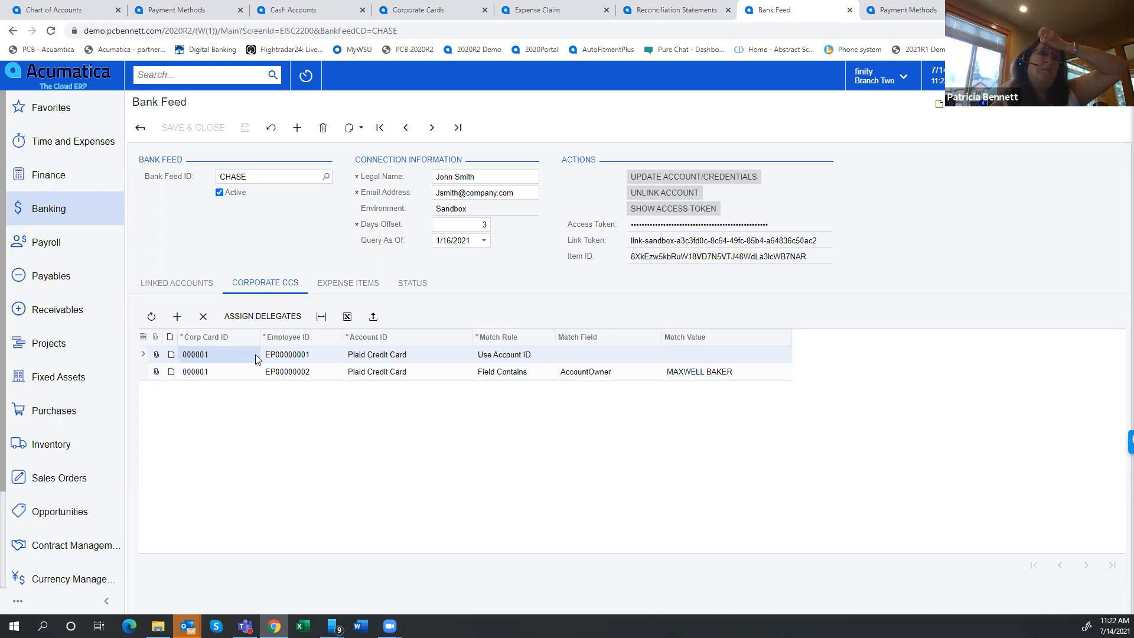
click(514, 357)
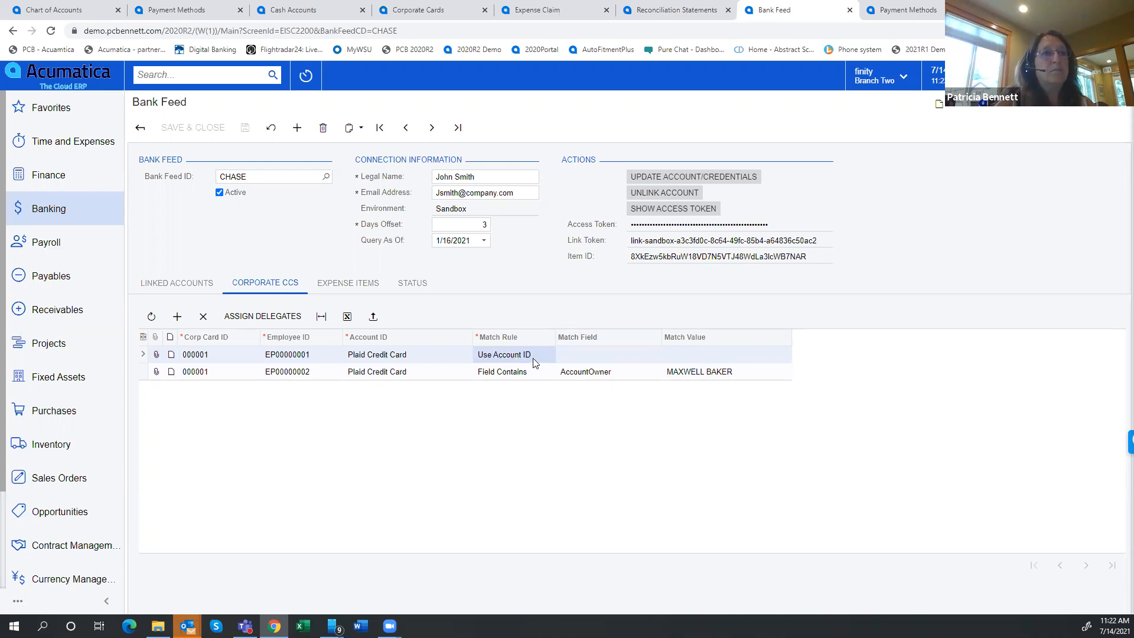
Examine the match rule choices for the first corporate card row and the match field choices for the Field Contains row
click(536, 357)
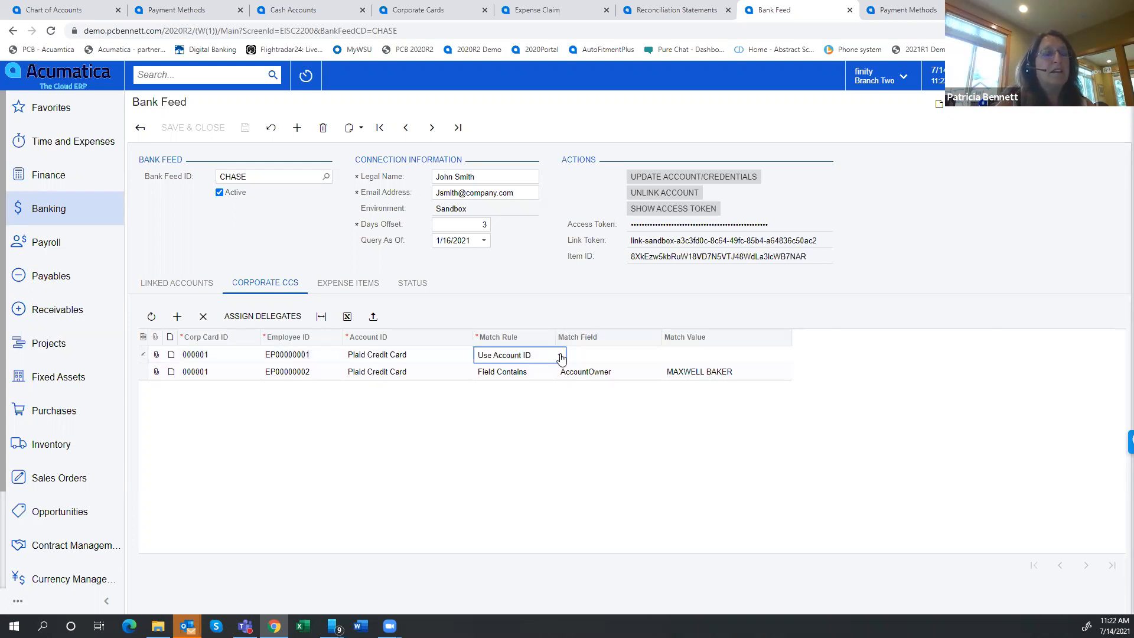
click(559, 355)
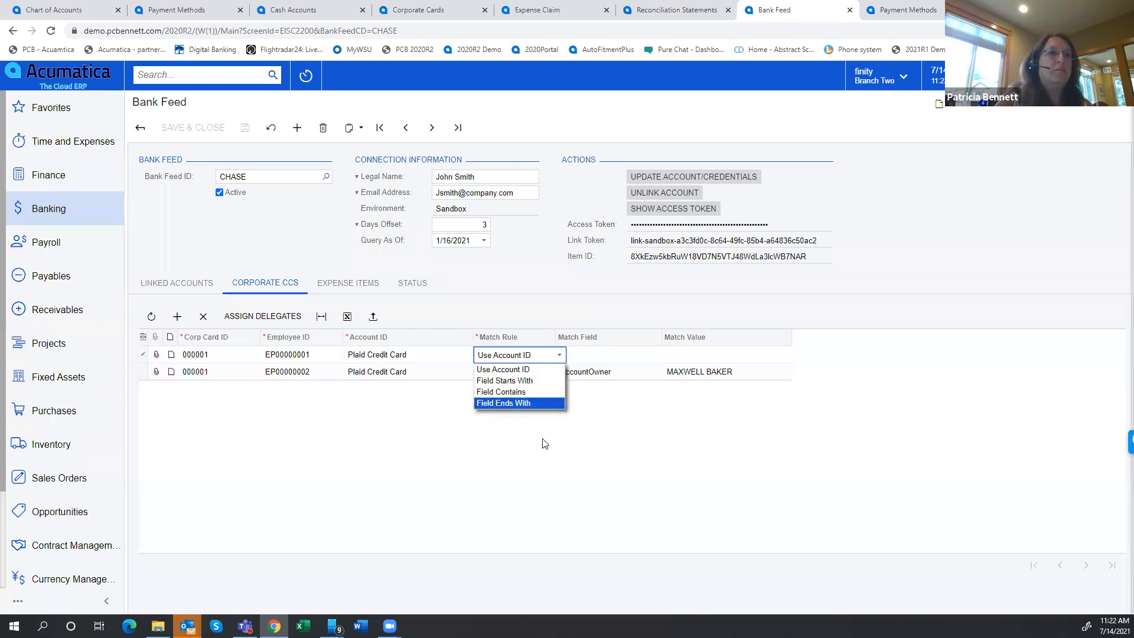
click(677, 452)
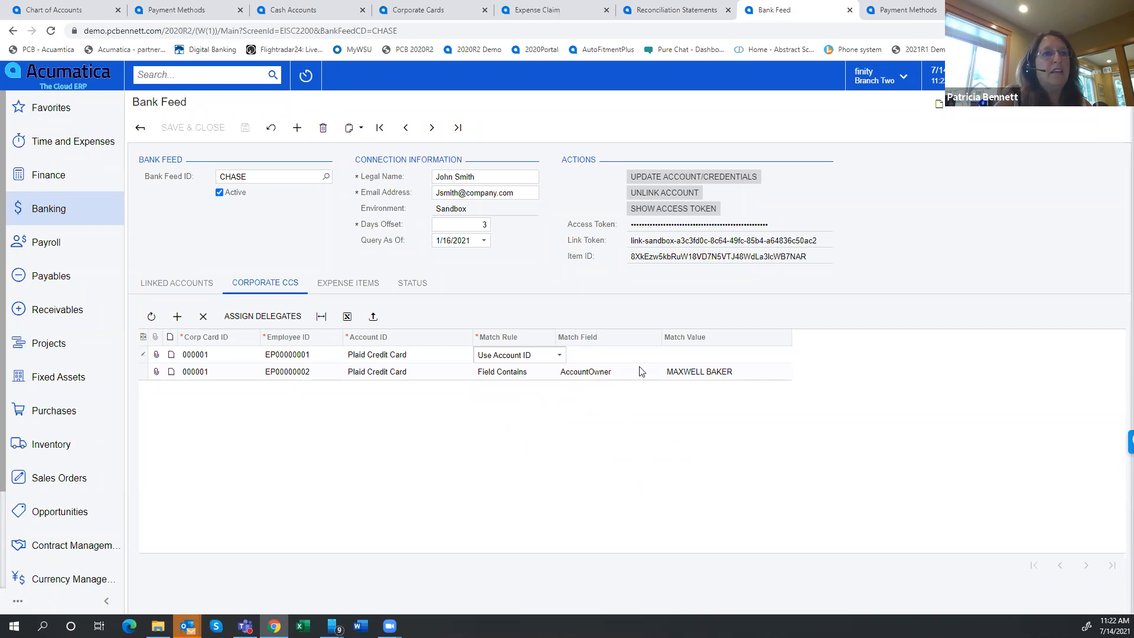
click(626, 373)
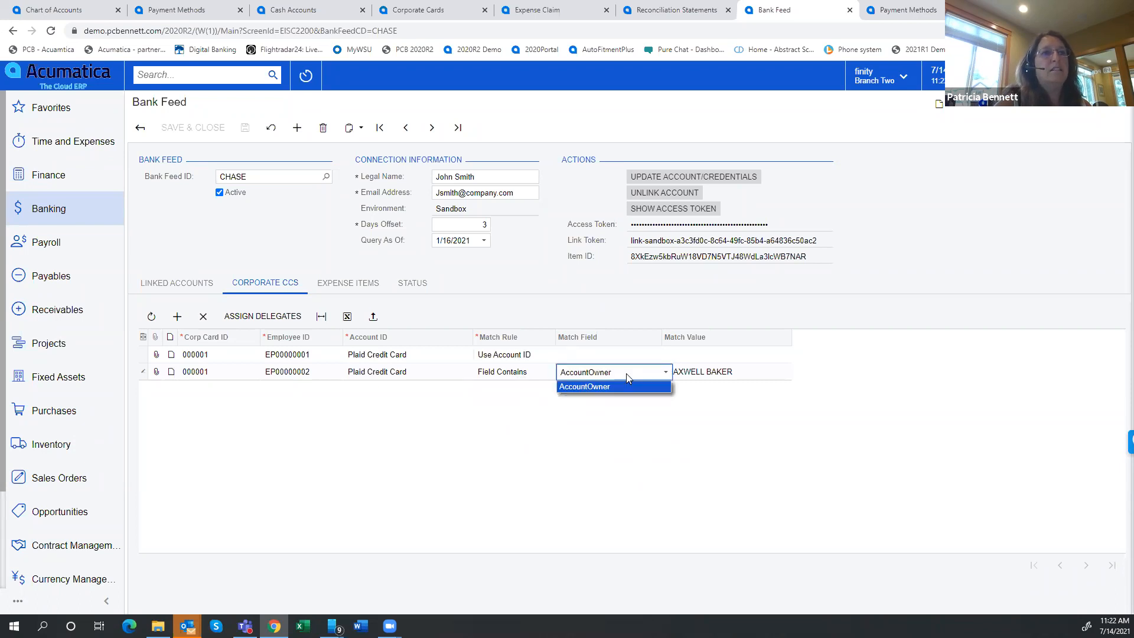
click(665, 373)
click(665, 373)
click(665, 373)
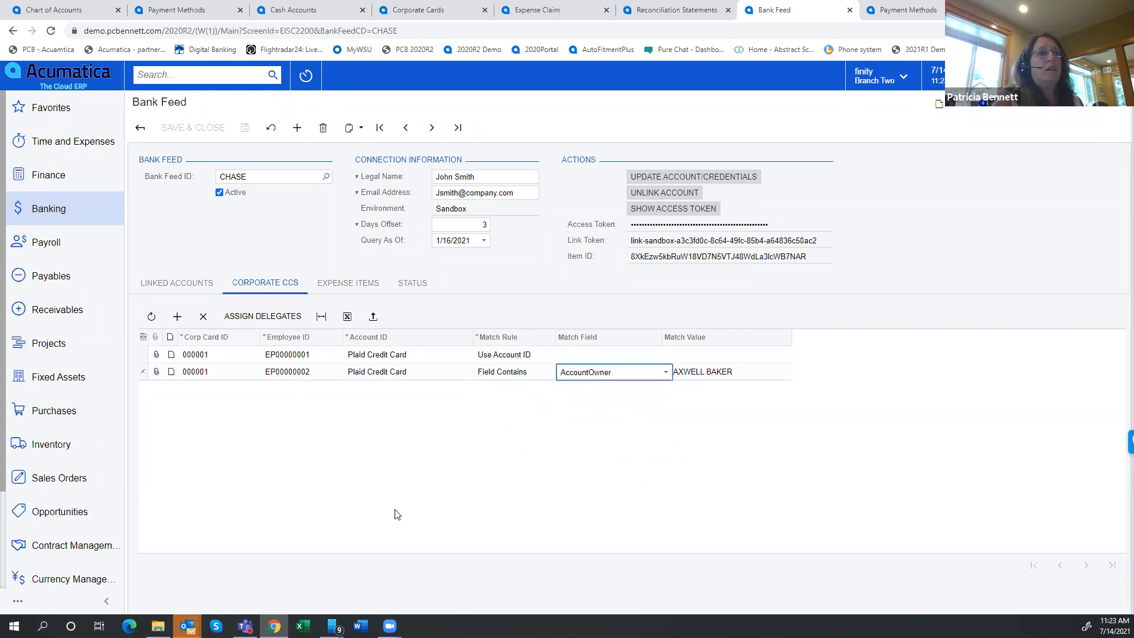
Review the CHASE feed's linked accounts and examine its expense item rules for the Restaurant and Travel categories
click(170, 283)
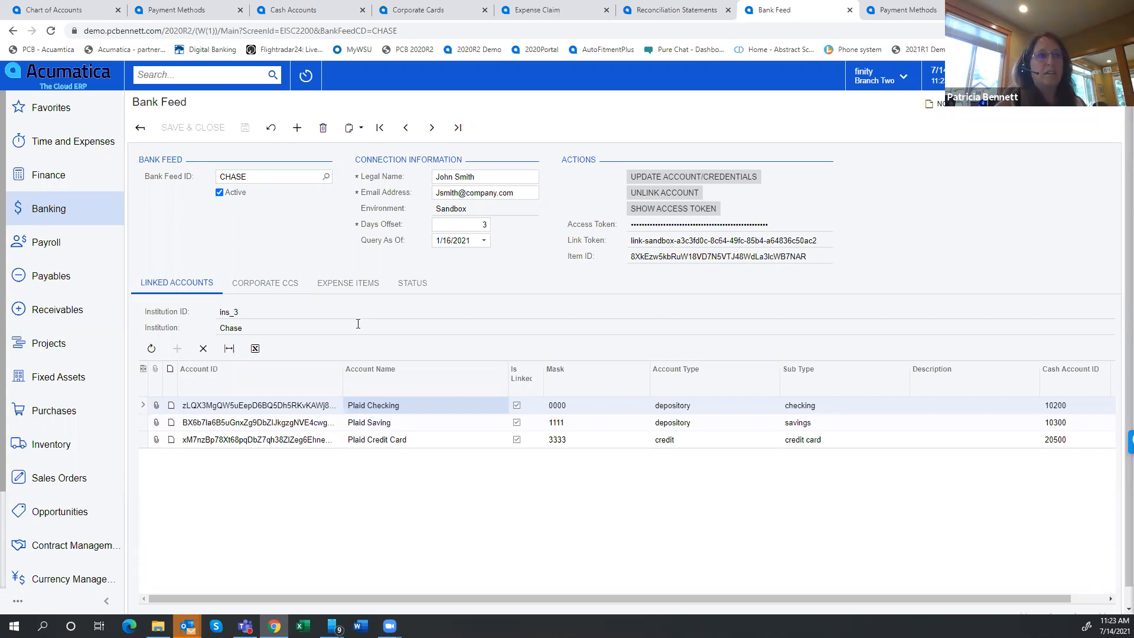
click(340, 288)
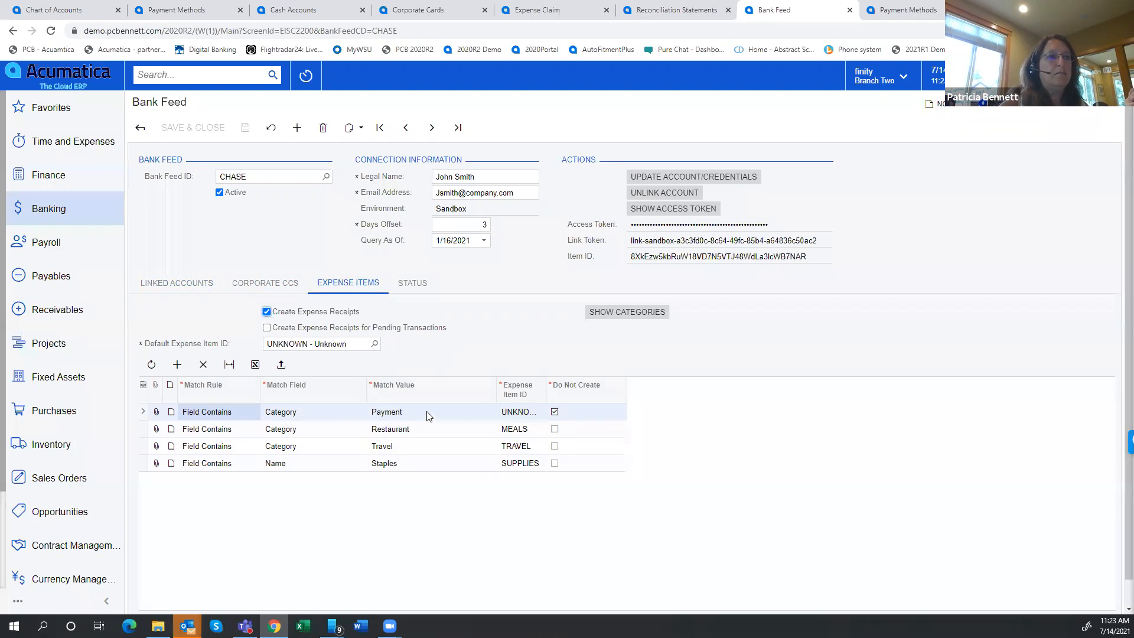
click(422, 433)
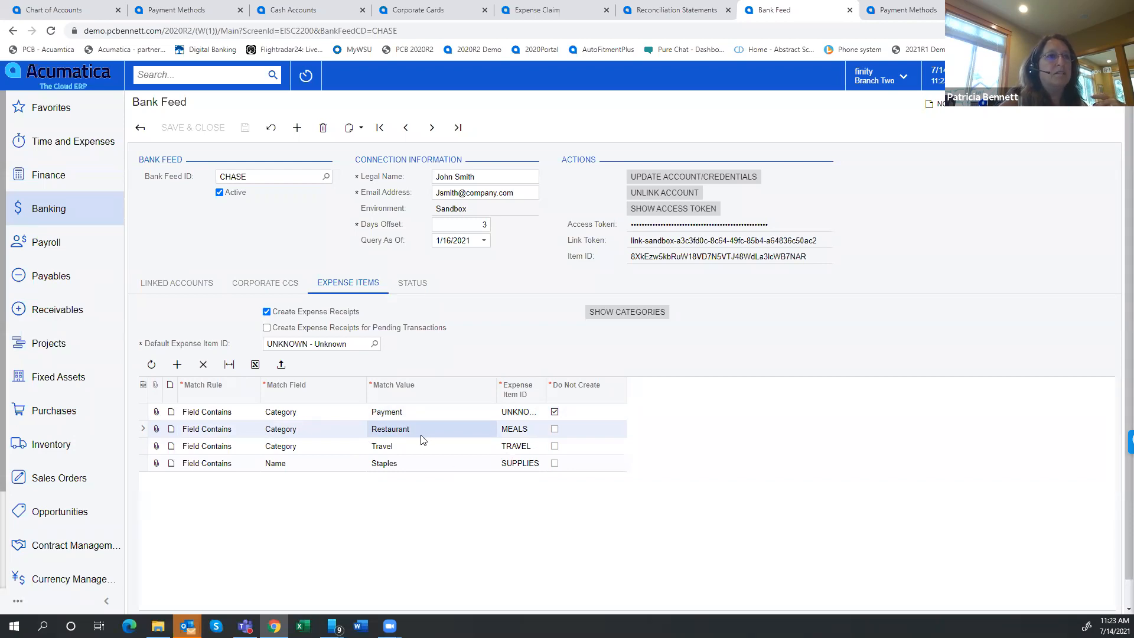
click(407, 449)
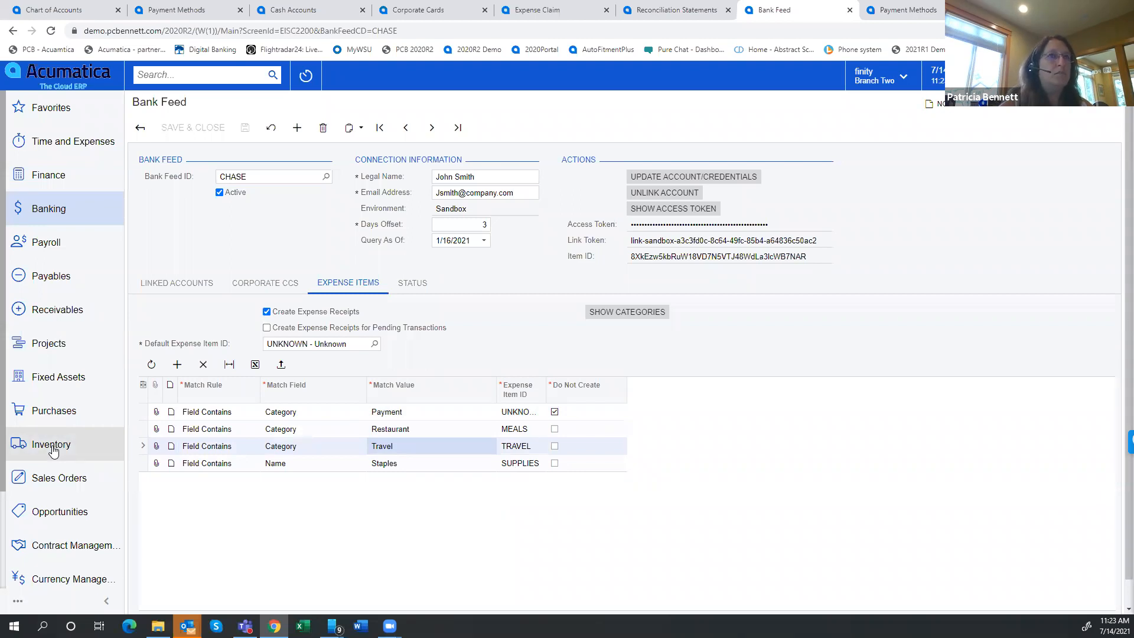
Search the non-stock items from the Inventory profiles for "meal", open the MEALS item and examine its GL accounts
click(908, 9)
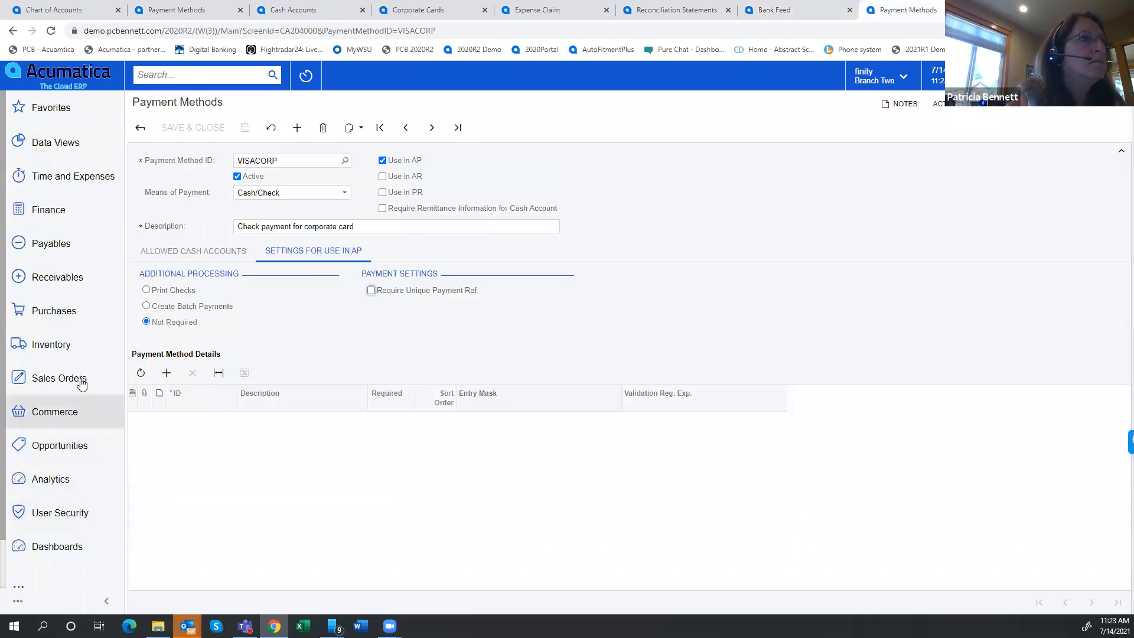
click(71, 347)
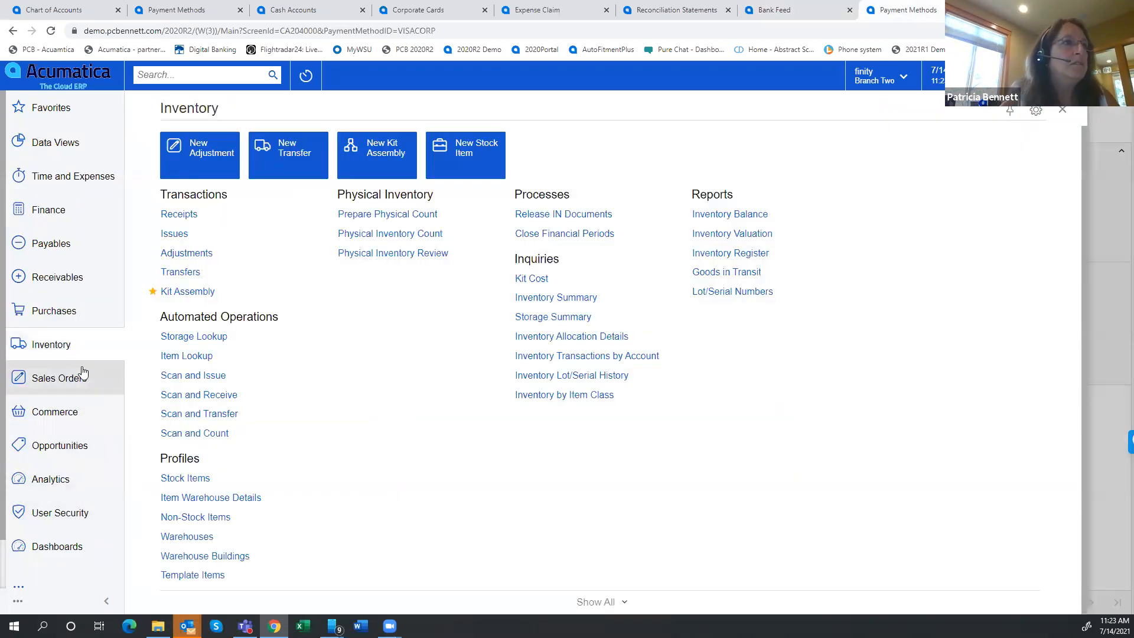
click(214, 520)
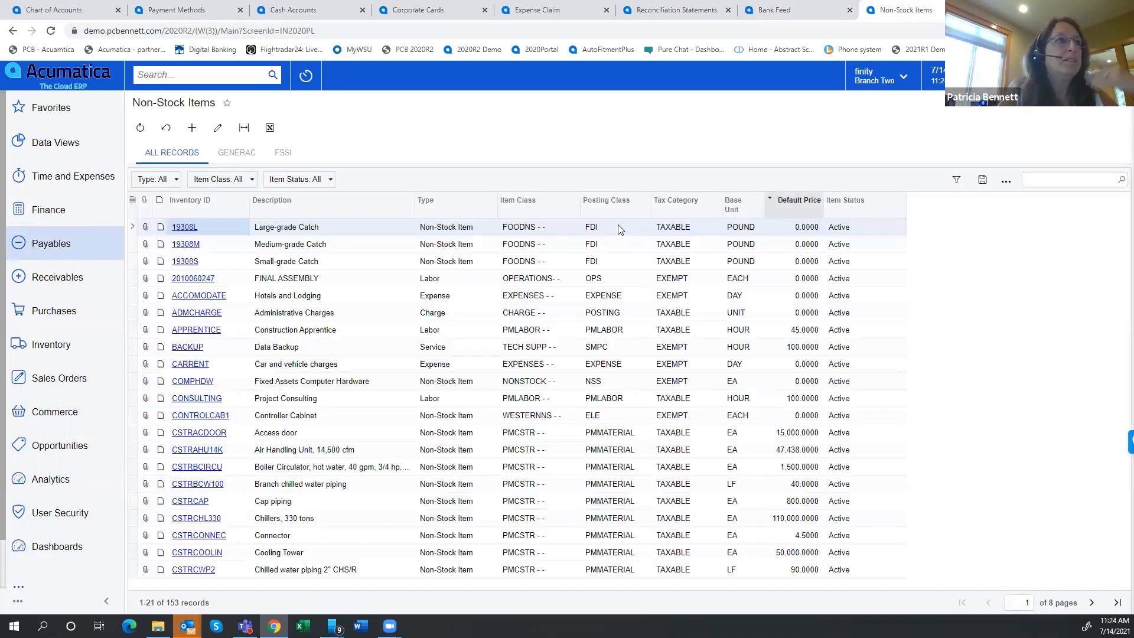
click(1045, 180)
text(meal)
key(Return)
click(193, 228)
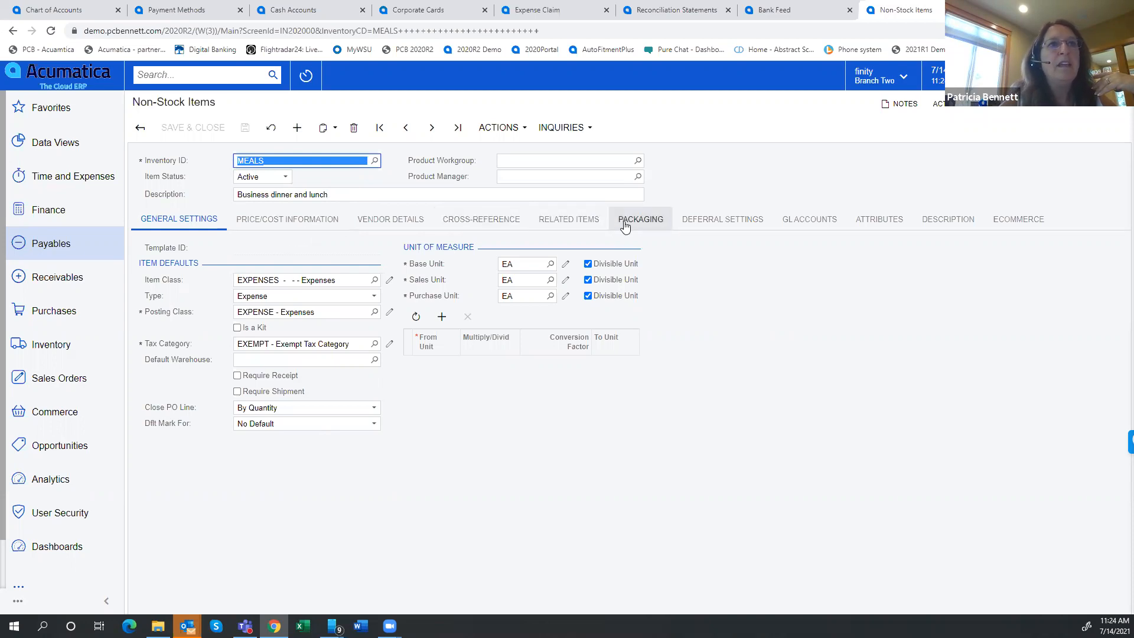
click(818, 222)
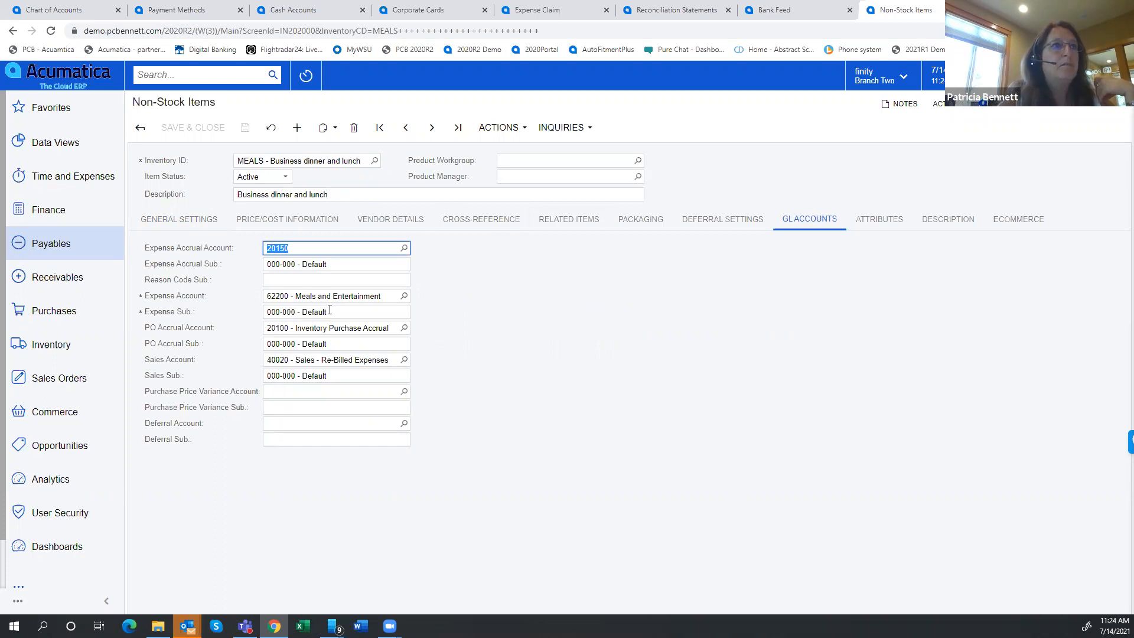
Return to the CHASE bank feed and examine the Staples expense item rule
click(53, 245)
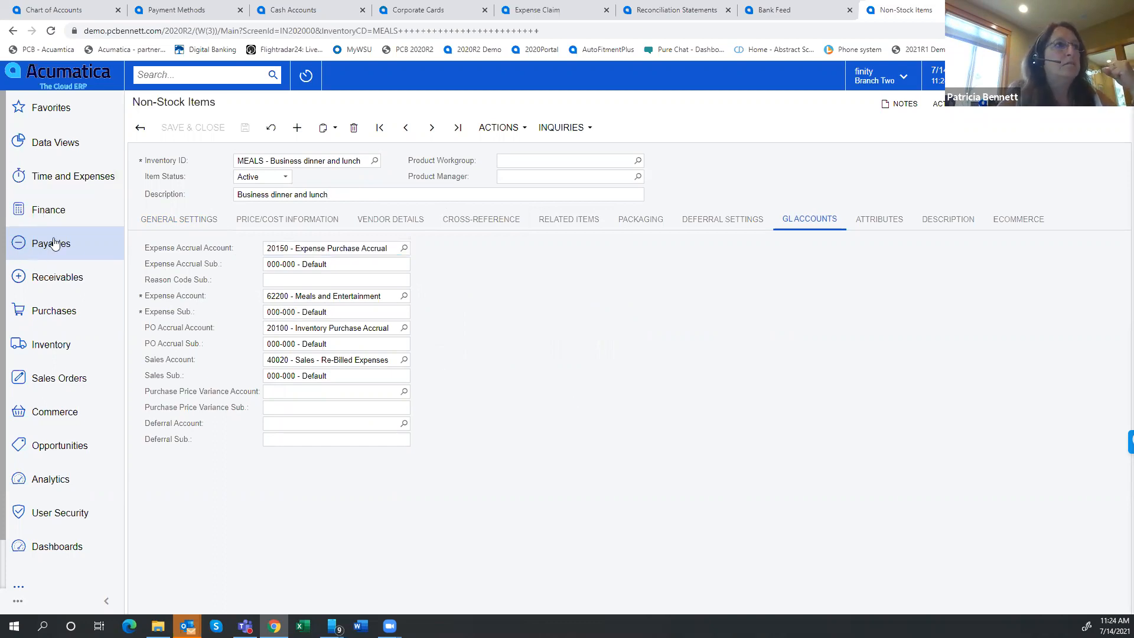
click(779, 10)
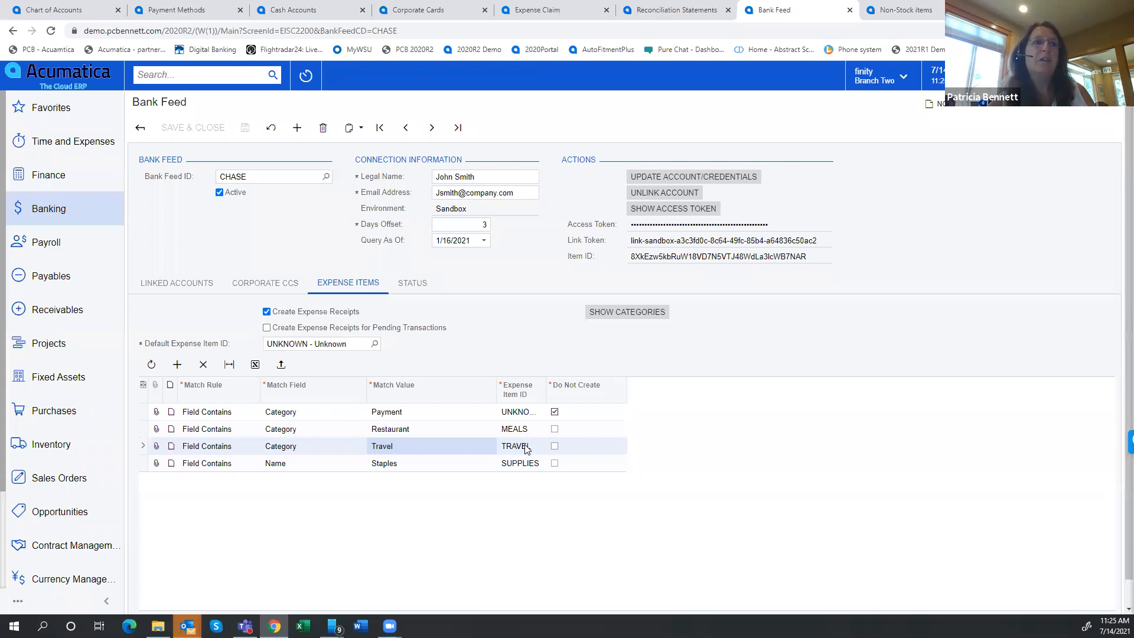
click(430, 468)
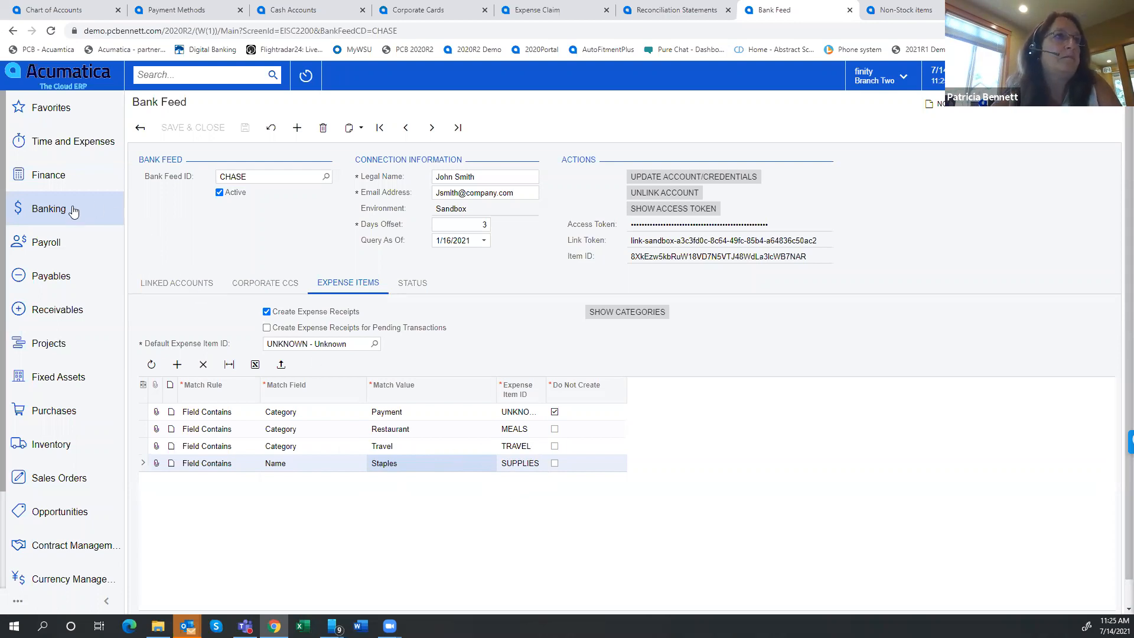
Open the 1/31/2021 Corporate Credit Card statement from Import Bank Transactions under Banking
click(51, 209)
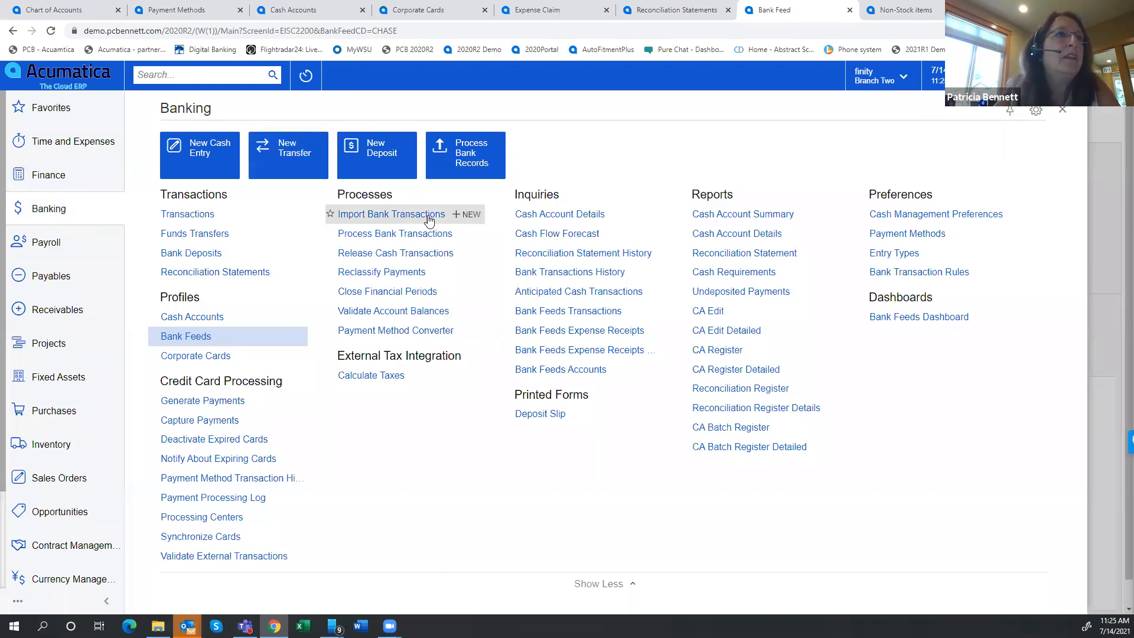
click(390, 215)
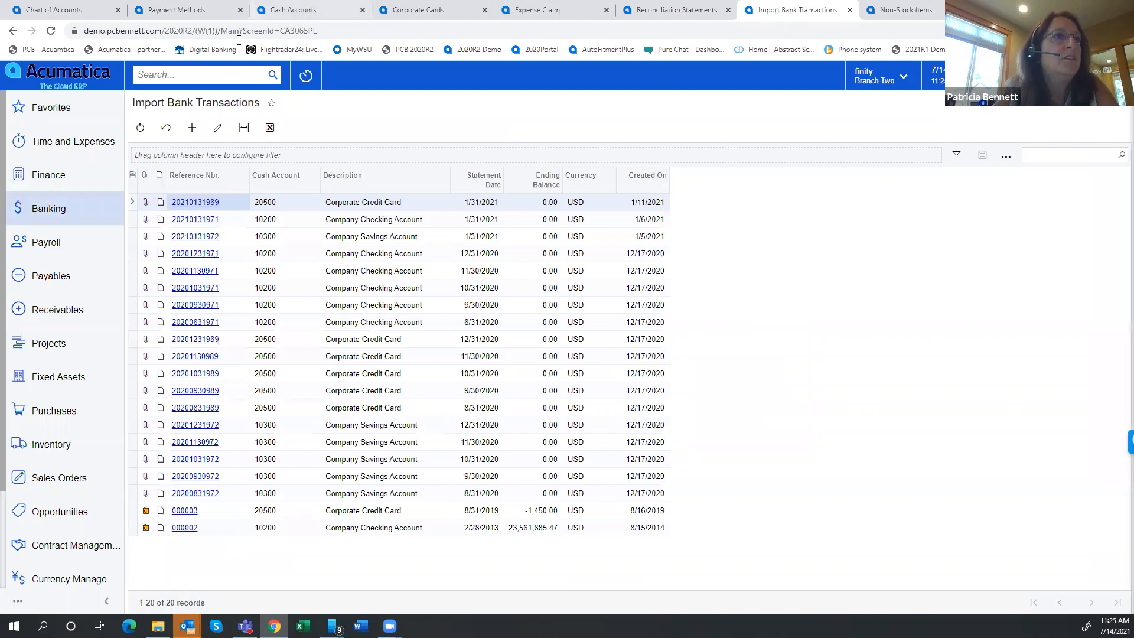
click(181, 202)
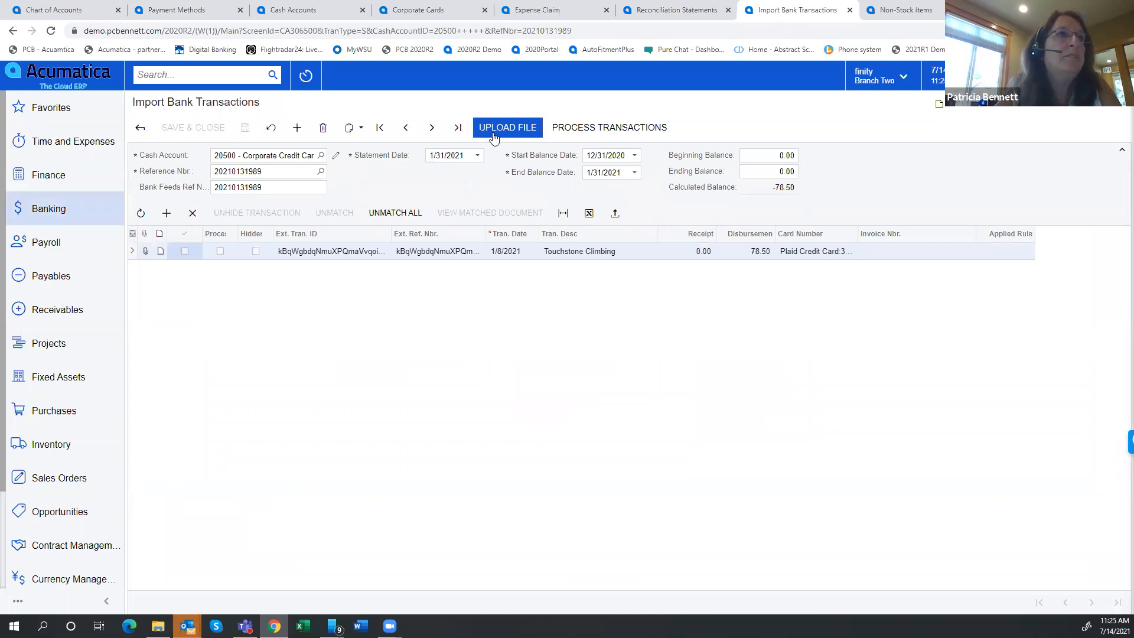
Open the corporate card's transactions for processing and compare the payment matching and creation options with the AMEXAP reconciliation statement
click(585, 129)
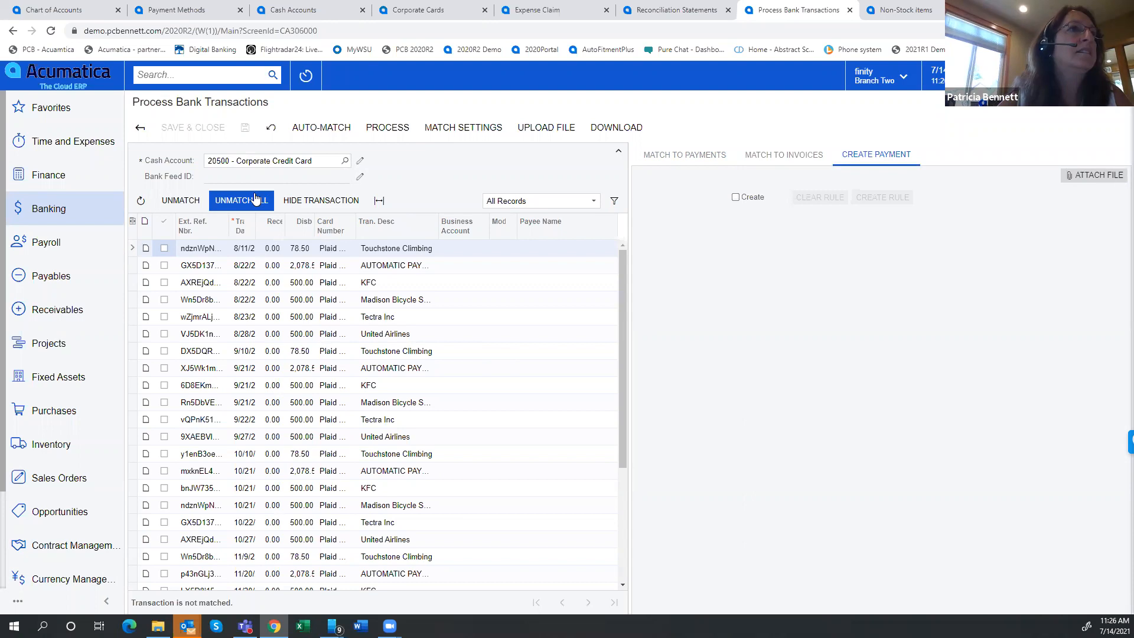
click(182, 201)
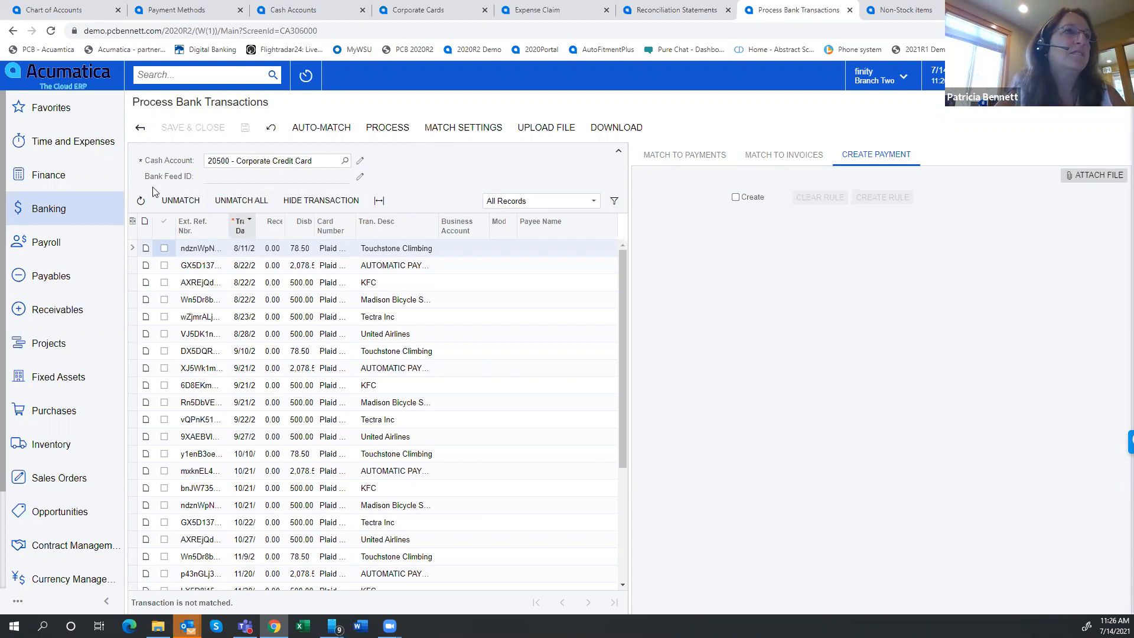
click(685, 160)
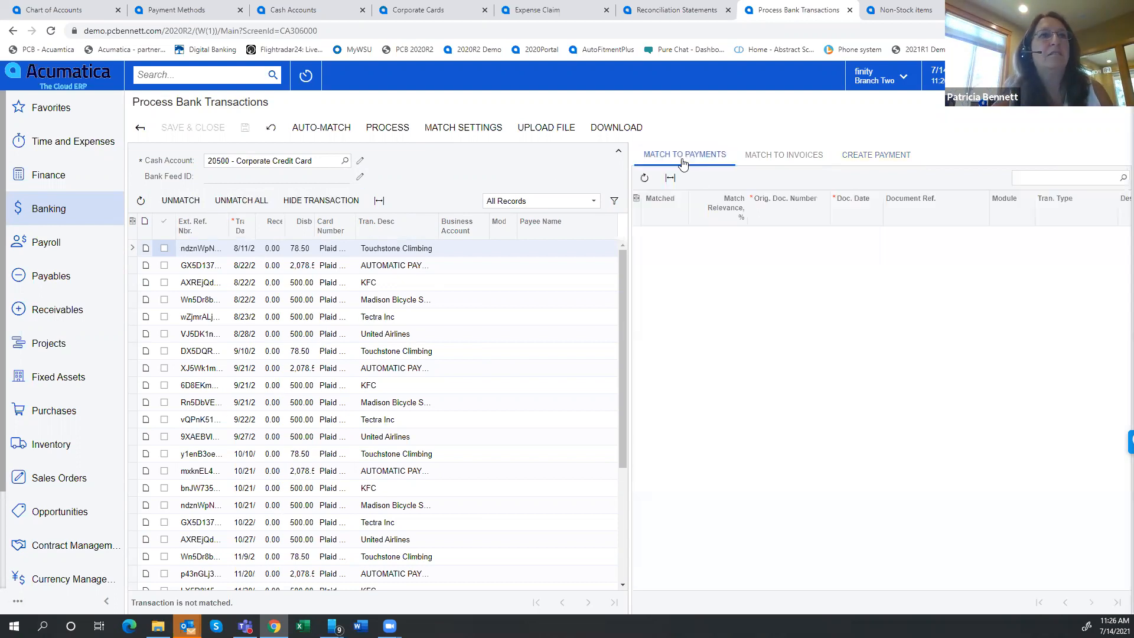
click(876, 154)
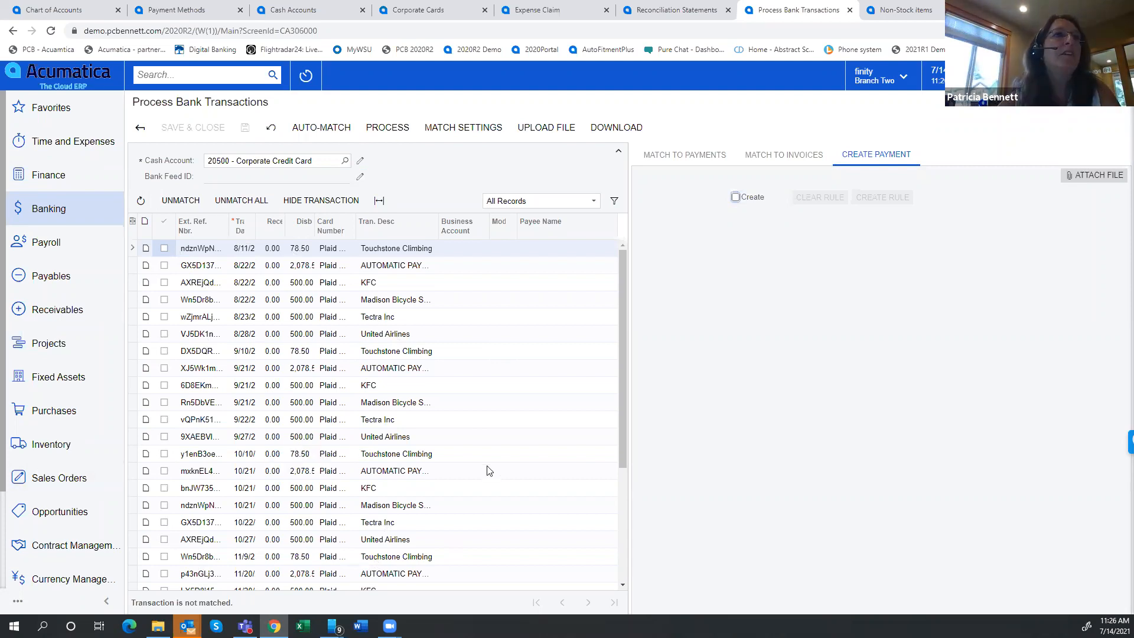
click(666, 13)
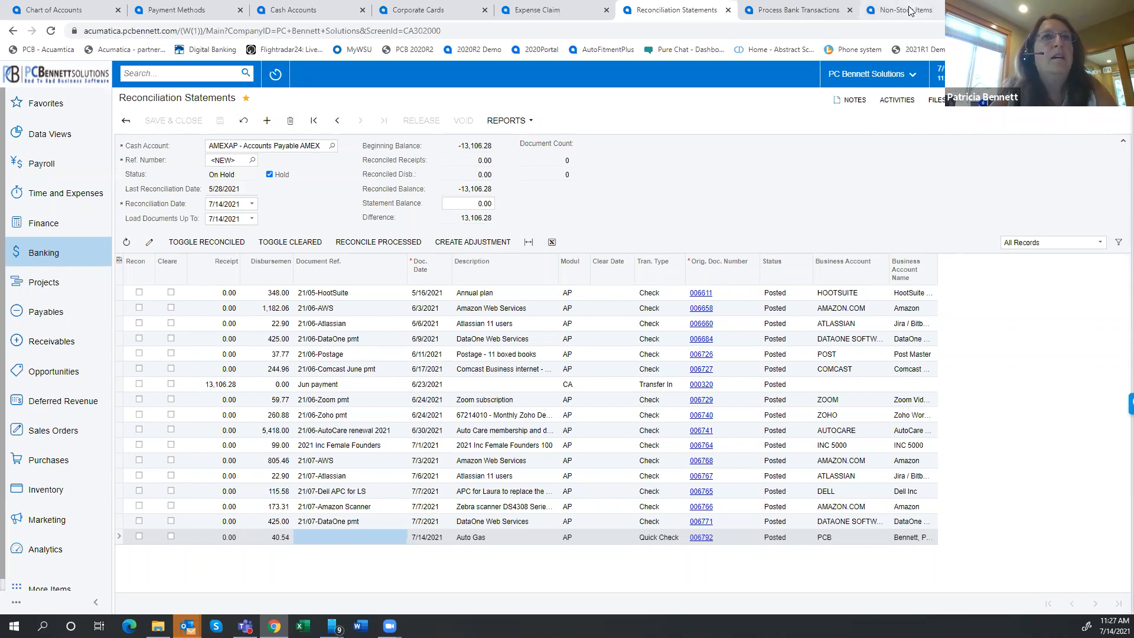
click(796, 11)
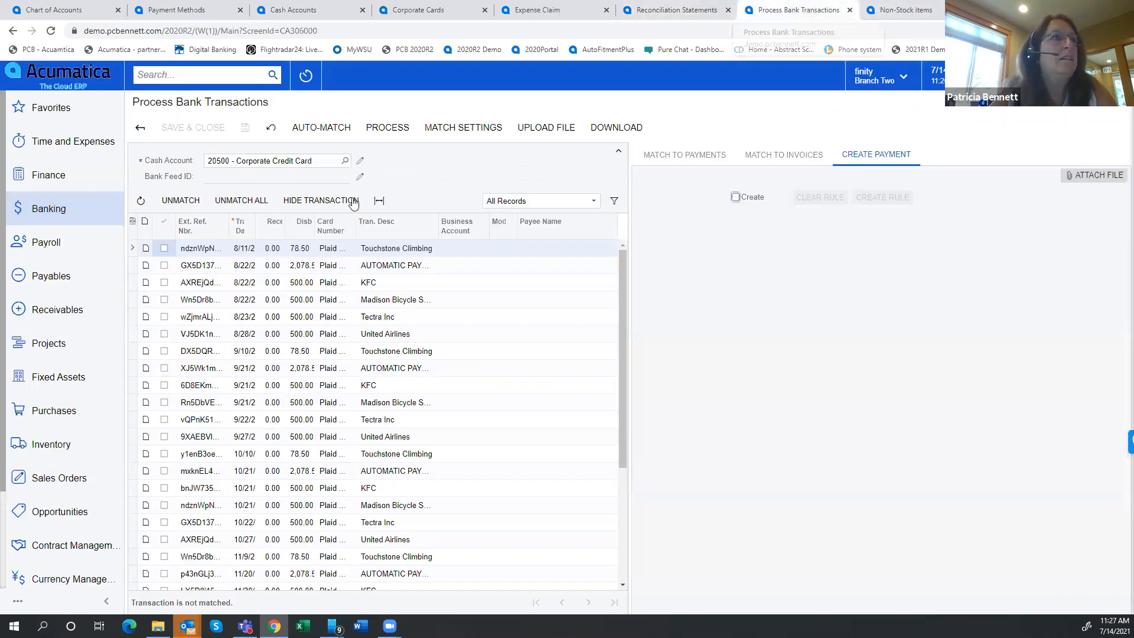
click(70, 213)
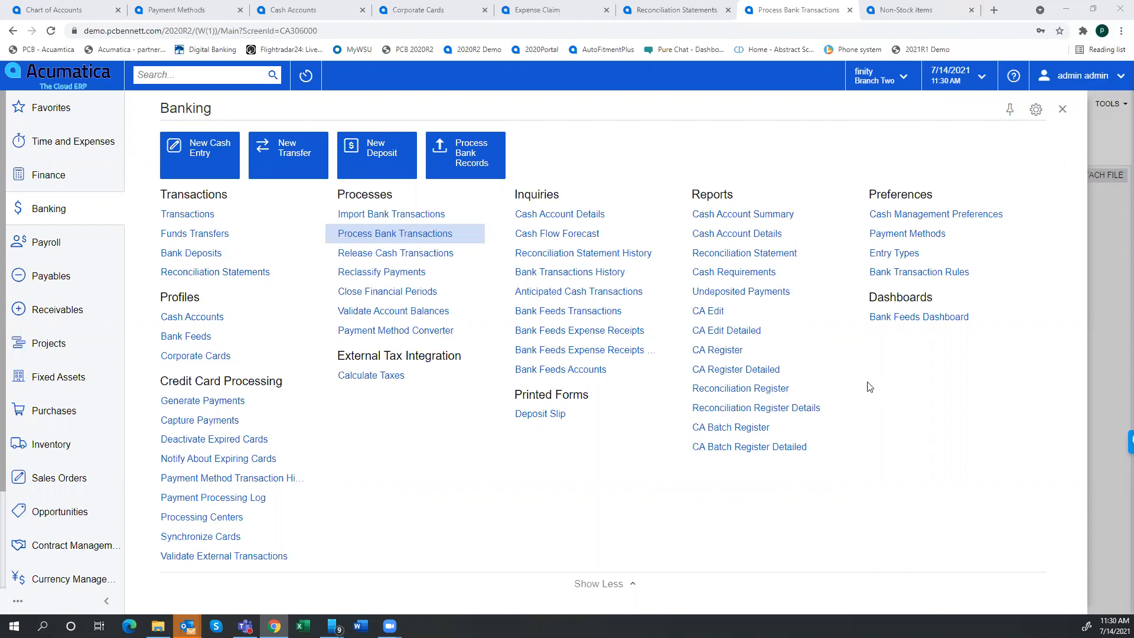
click(40, 280)
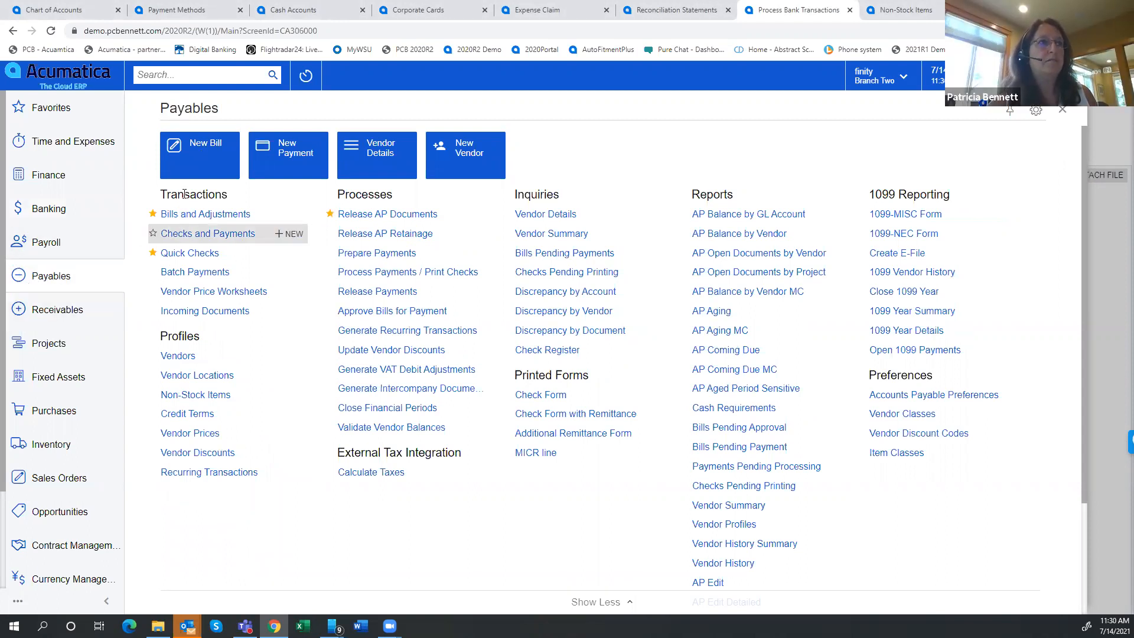
click(193, 158)
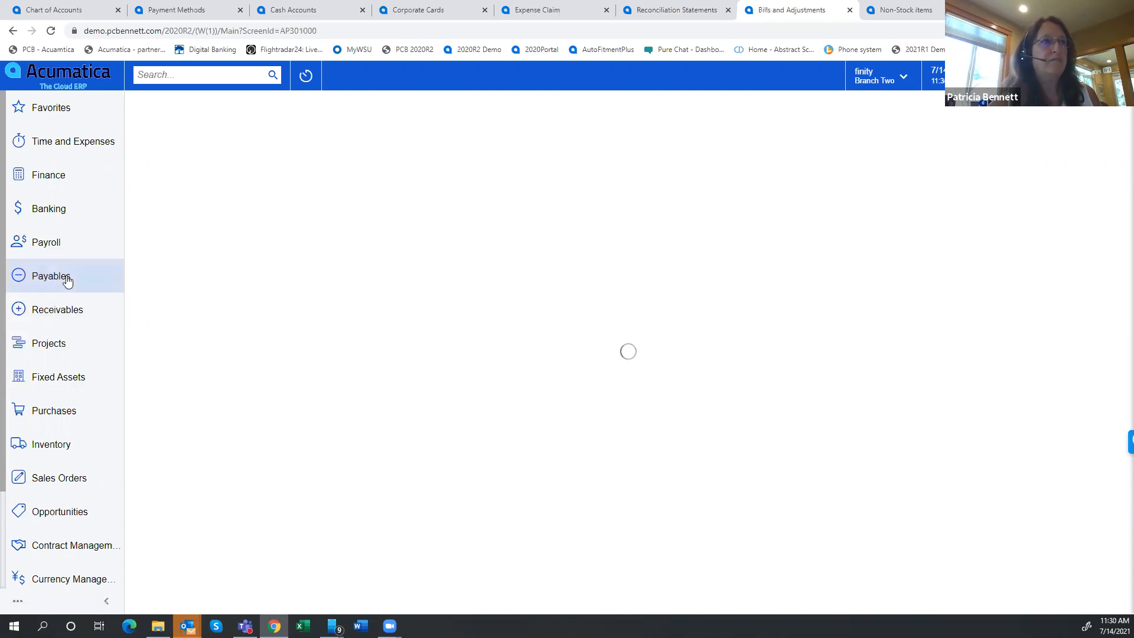
Open the AAVENDOR vendor from the Payables profiles and look up the payment methods available in its default payment settings
click(59, 279)
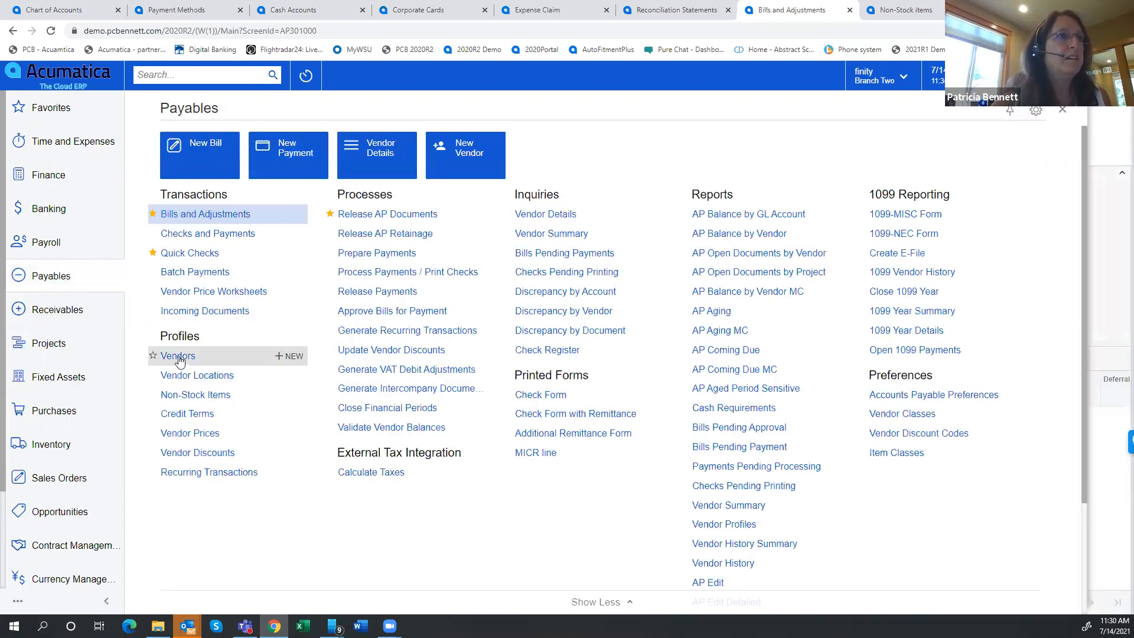
click(178, 356)
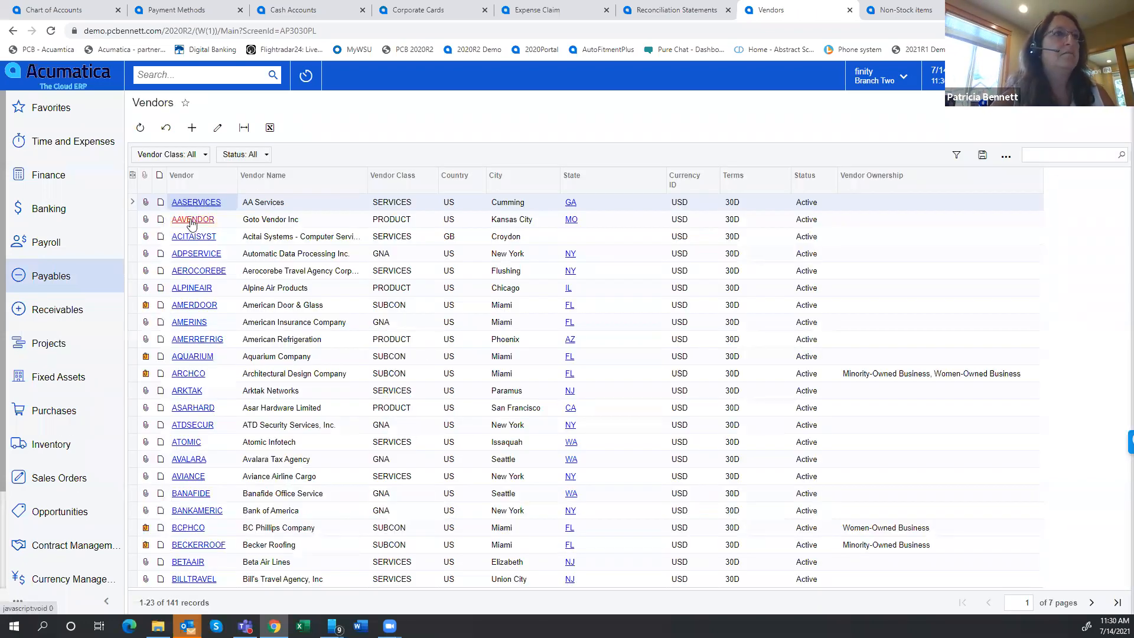
click(190, 221)
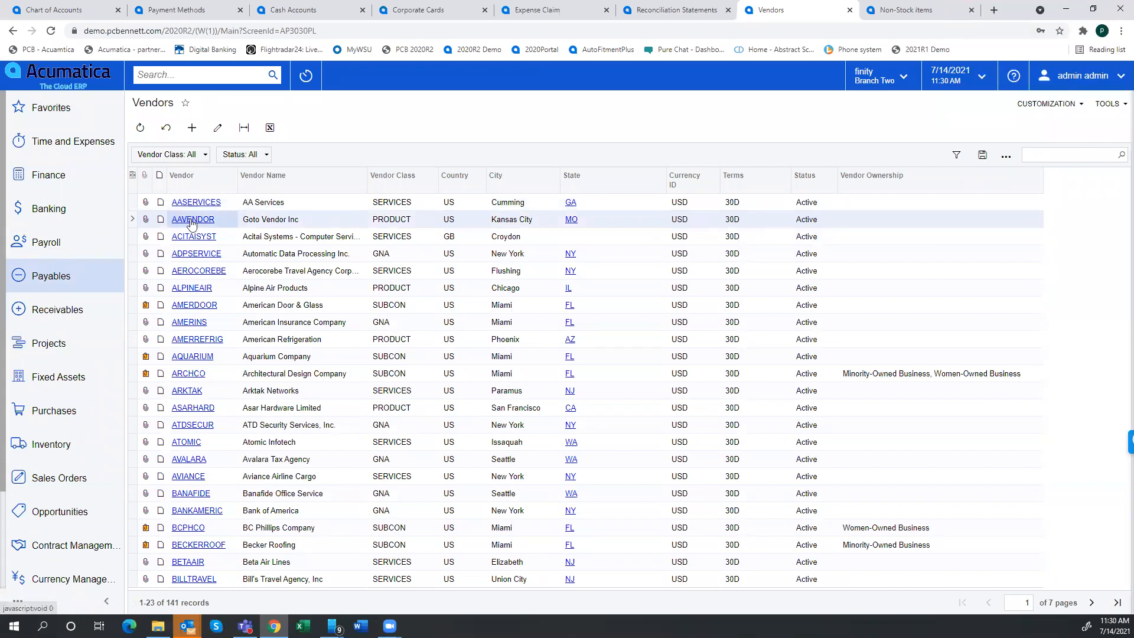
click(191, 221)
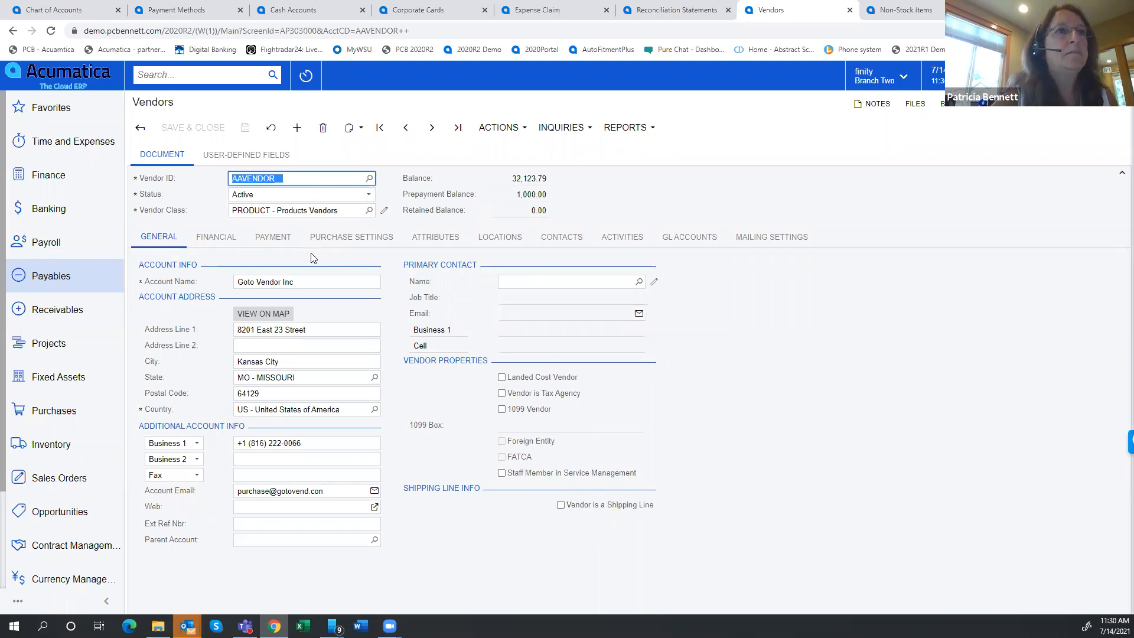
click(272, 238)
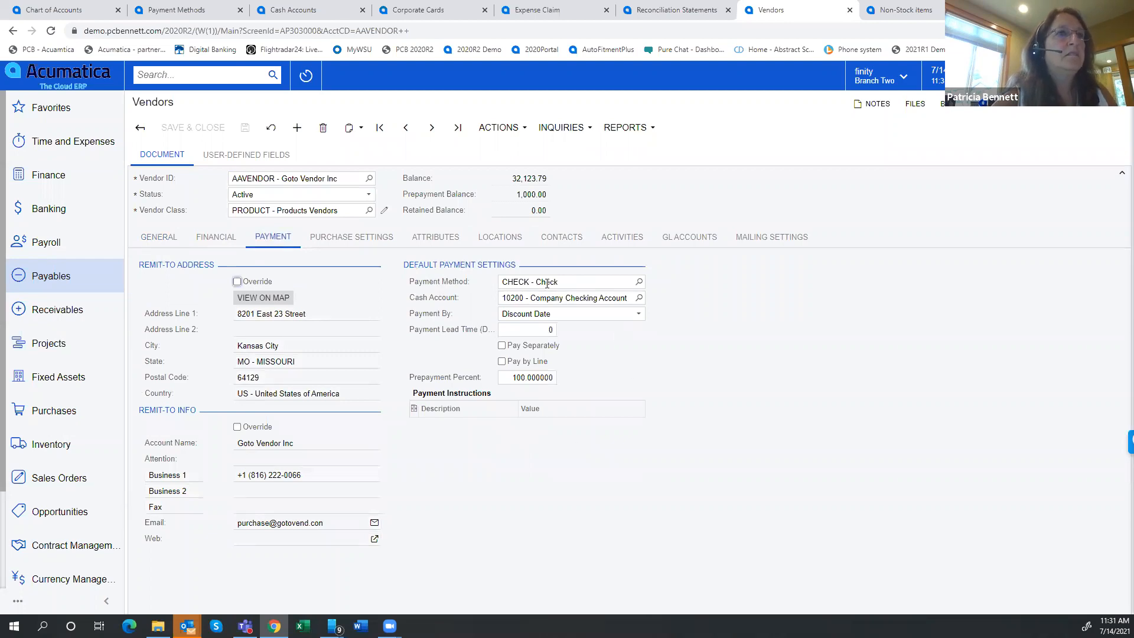
click(640, 282)
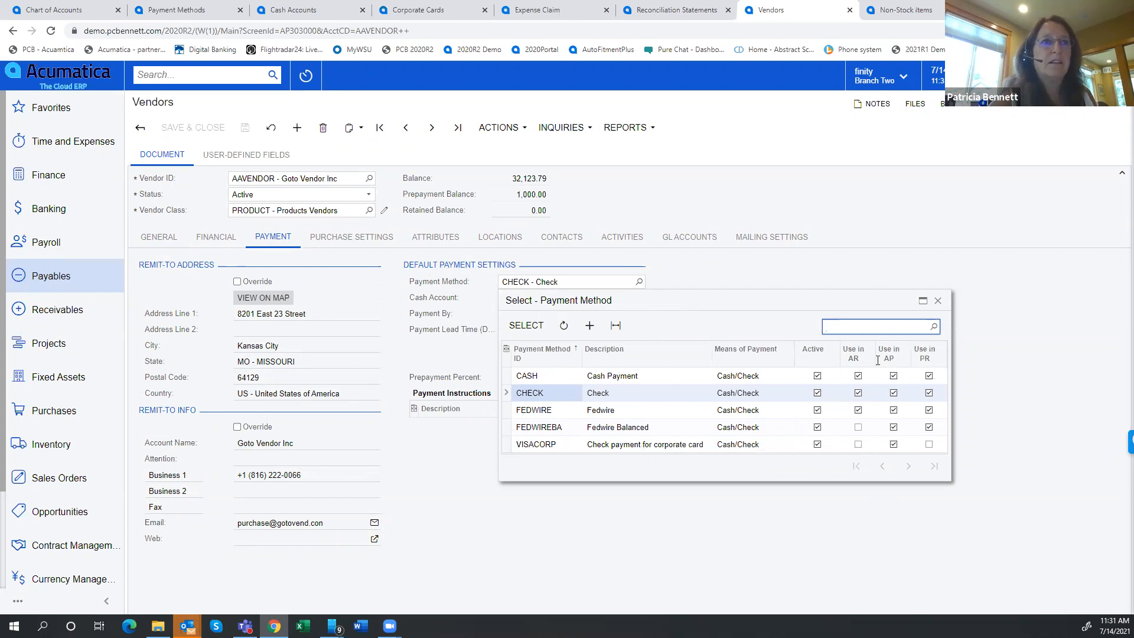
Close the payment method lookup and start a new bill in Payables
click(937, 301)
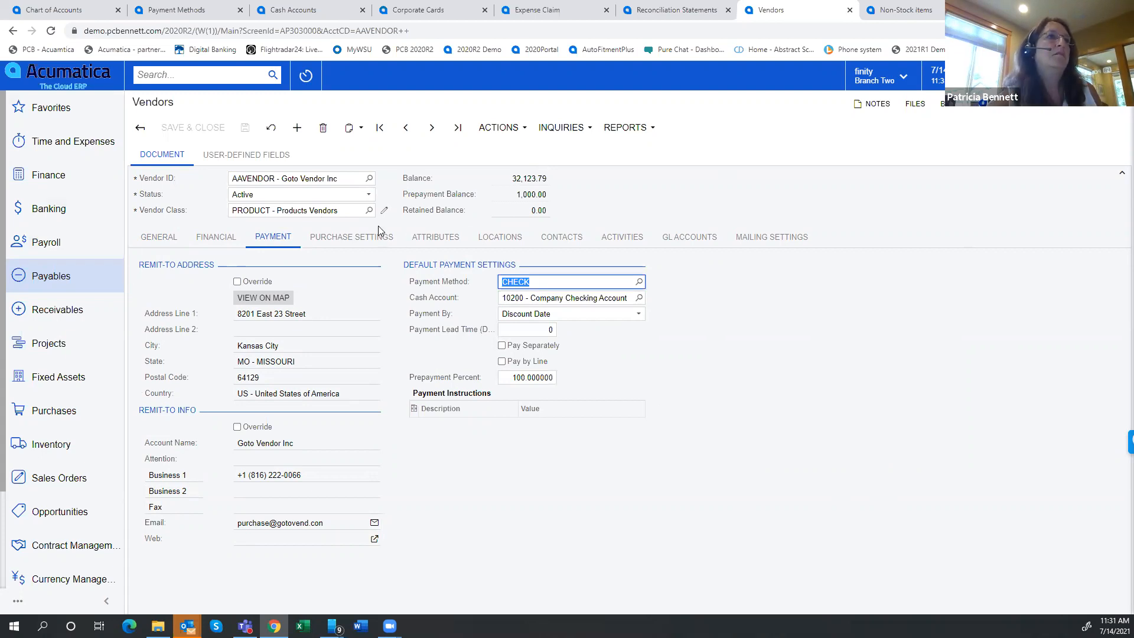
click(39, 283)
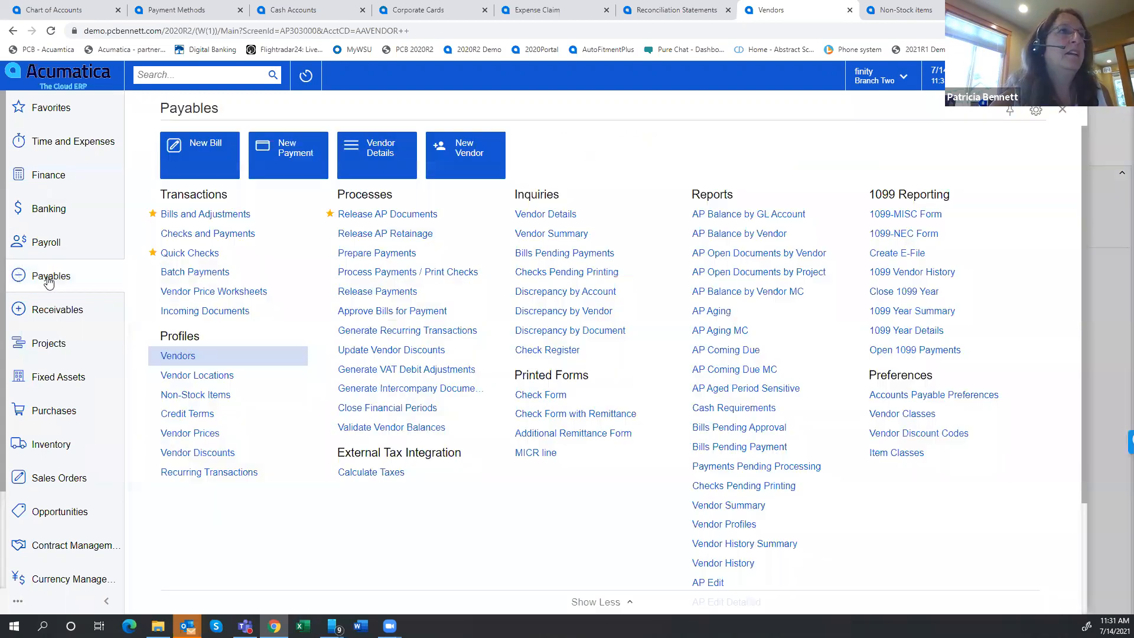
click(182, 160)
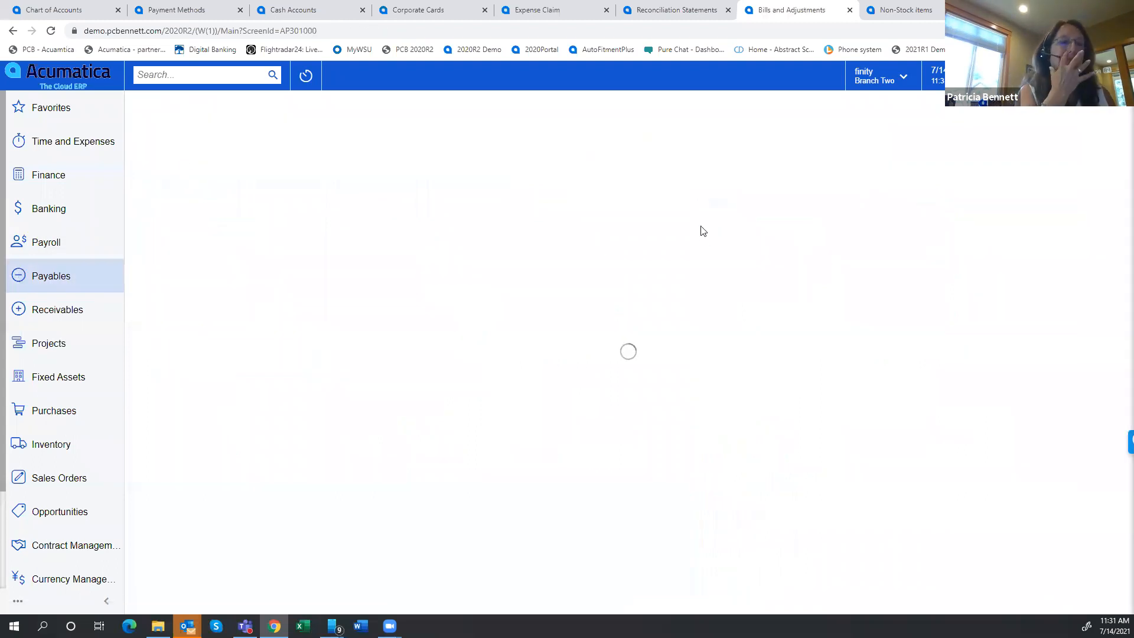
Fill in the bill header with vendor reference 07142021, description "this is a demo of paying with Corp cc" and vendor AAVENDOR
key(Tab)
key(Tab)
key(Tab)
key(Tab)
key(Tab)
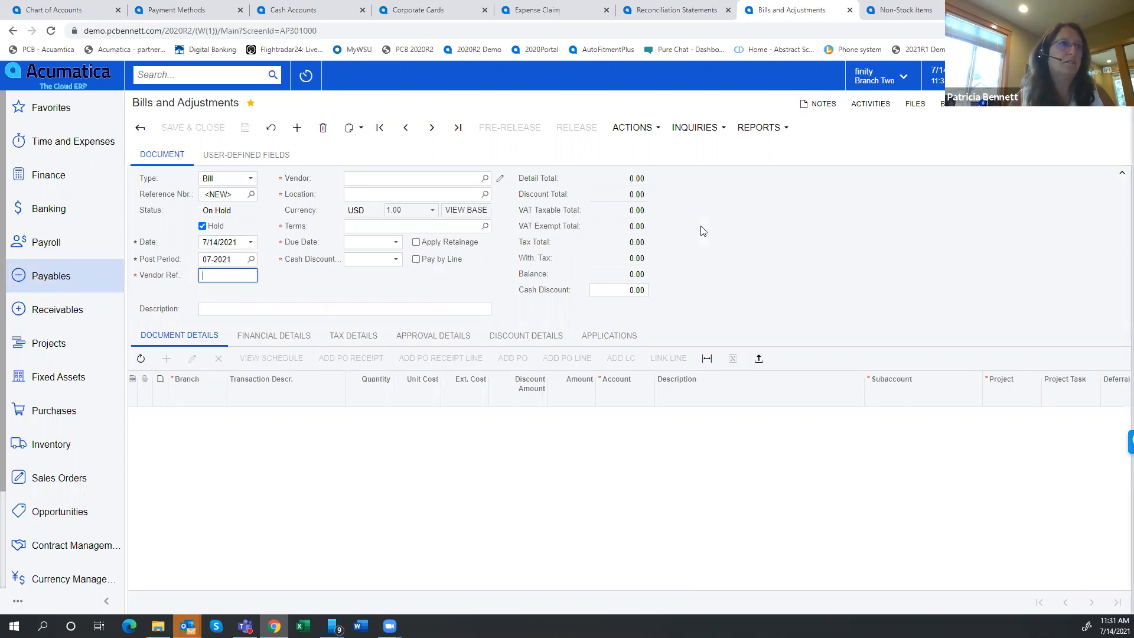
text(0714)
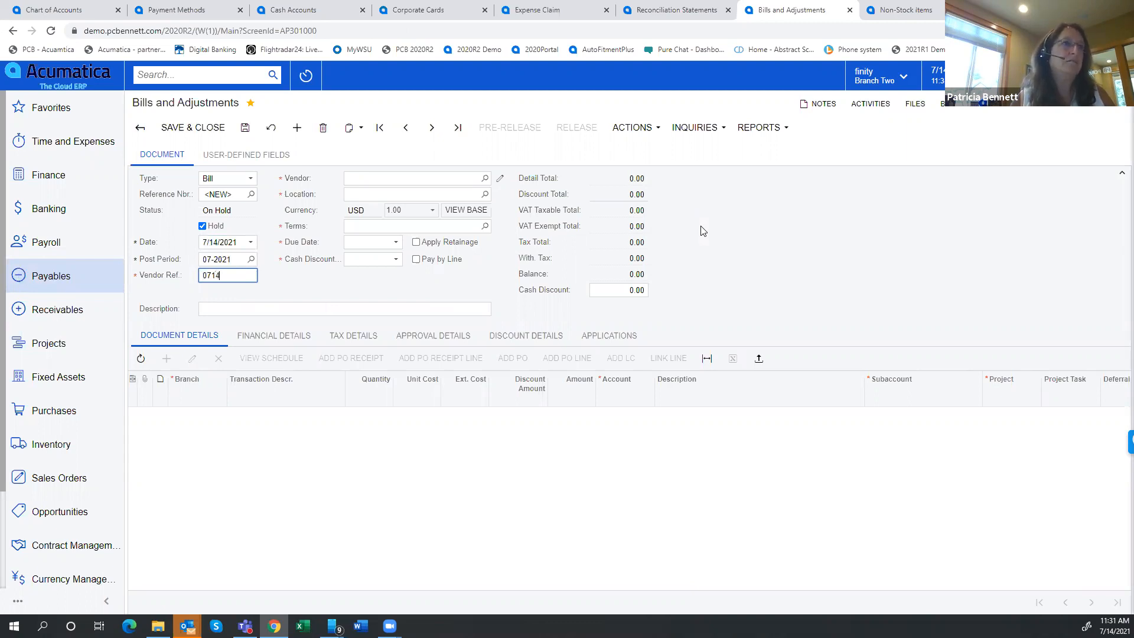
text(2021)
key(Tab)
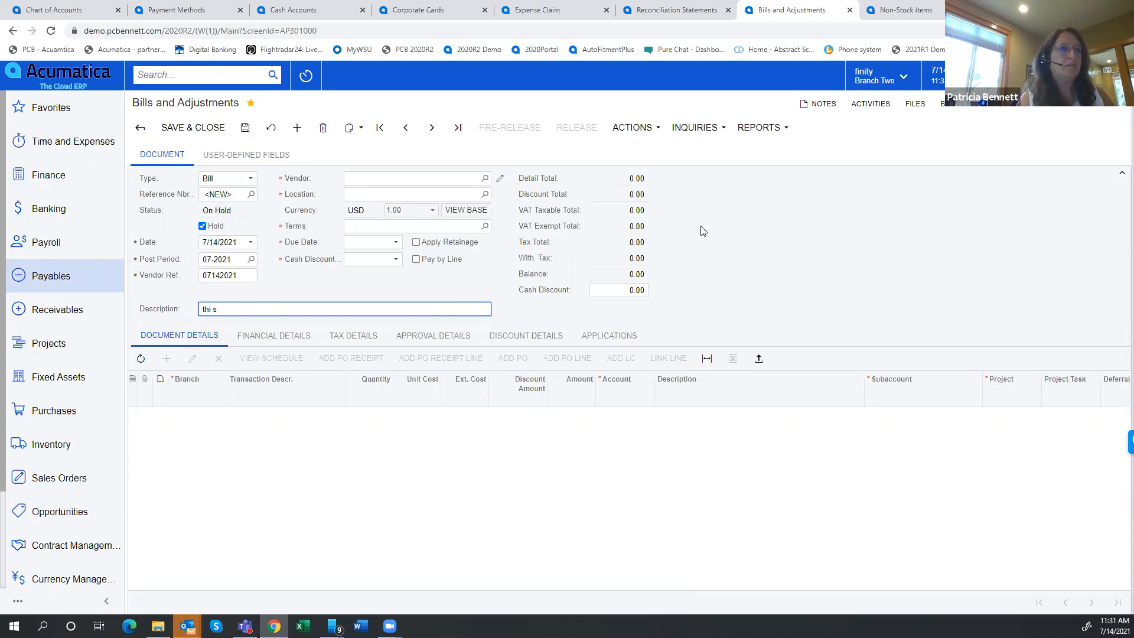
text(this is a demo of paying with Corp cc)
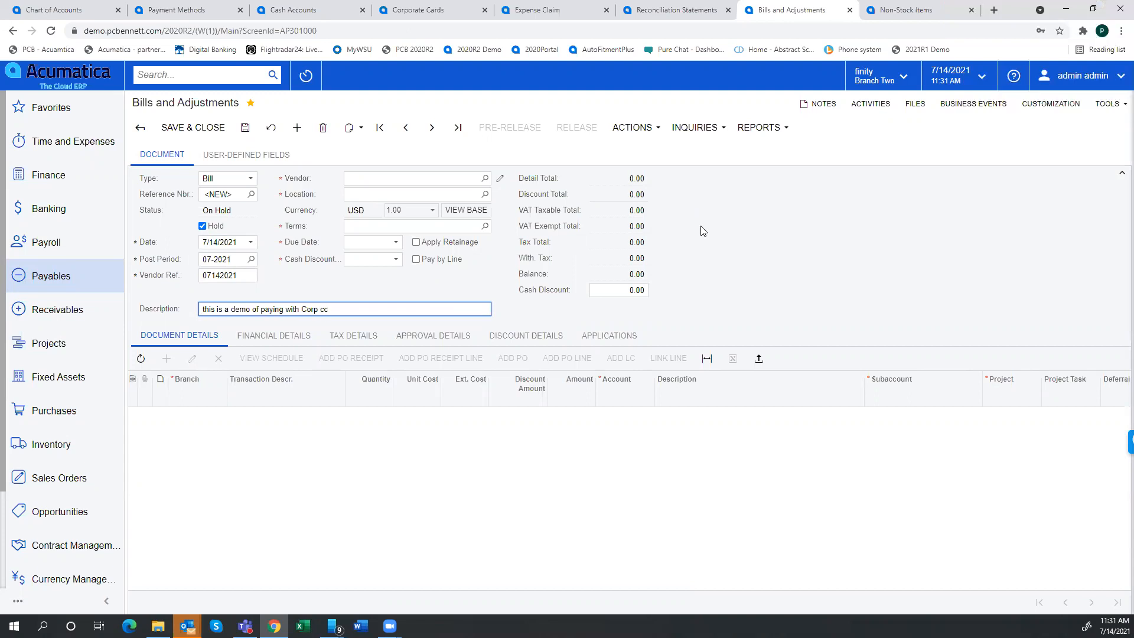
click(408, 182)
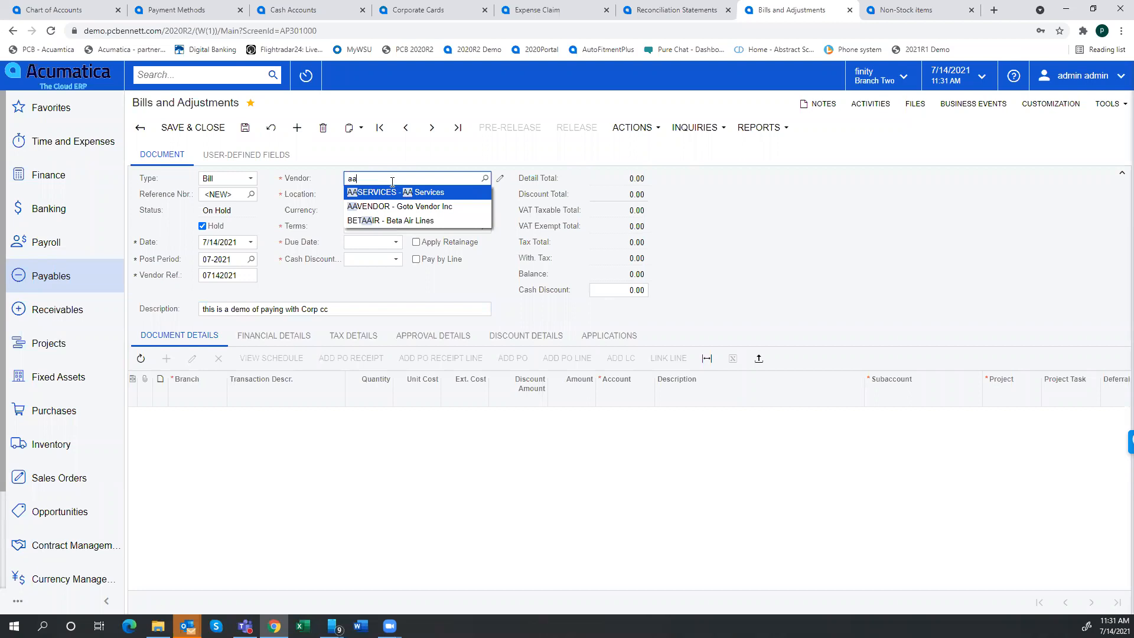
click(375, 206)
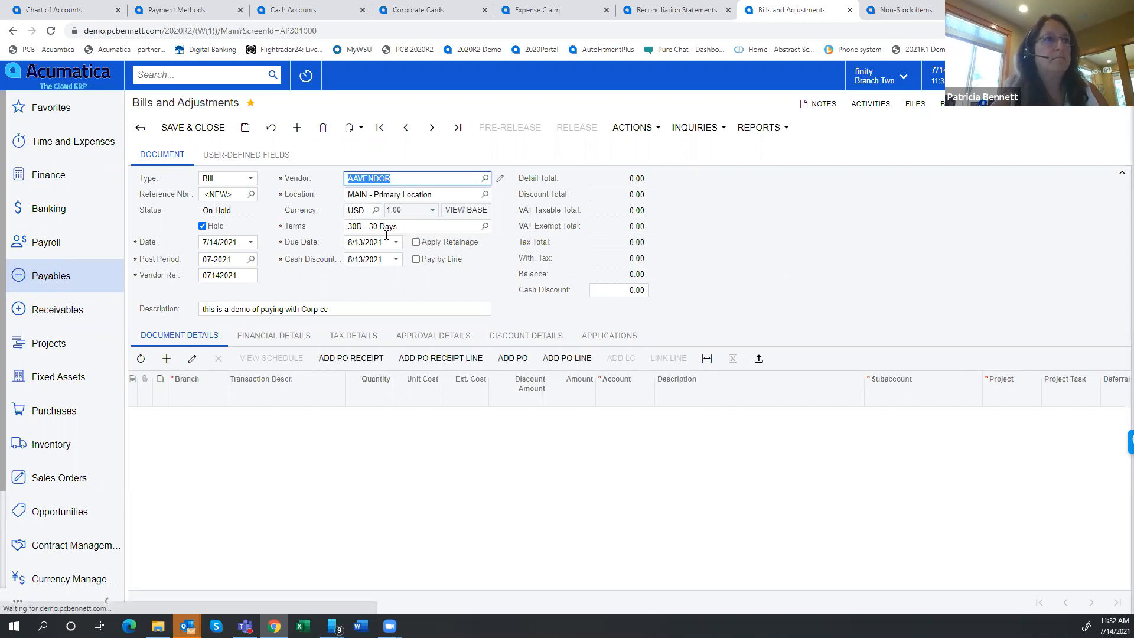
Add a bill line with the transaction description "description", quantity 1 and unit cost 250
click(167, 358)
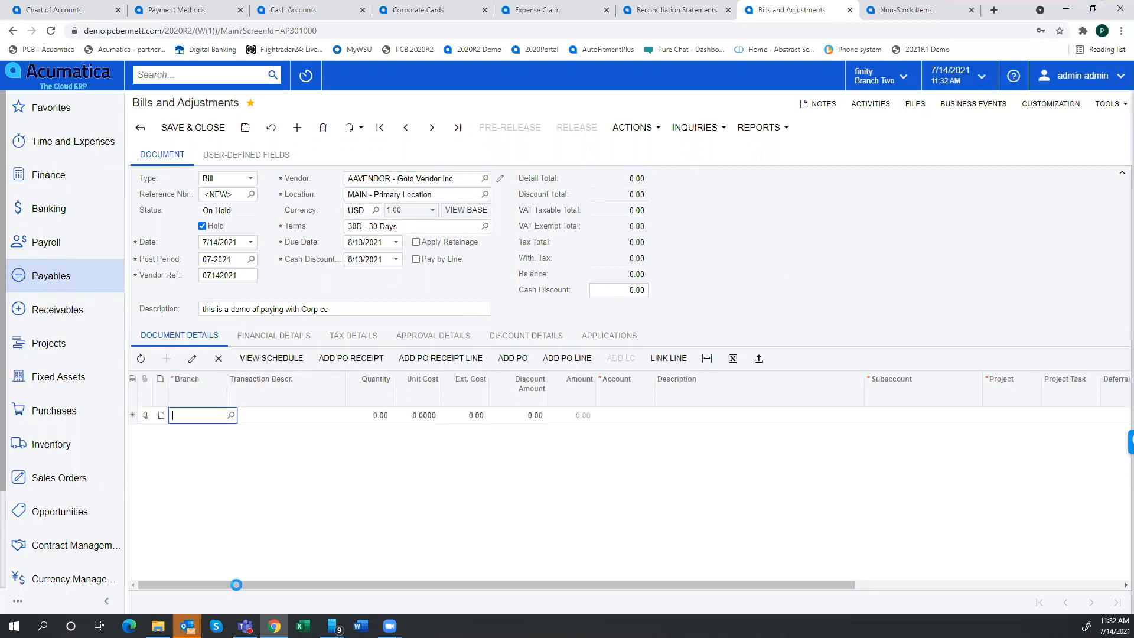
key(Tab)
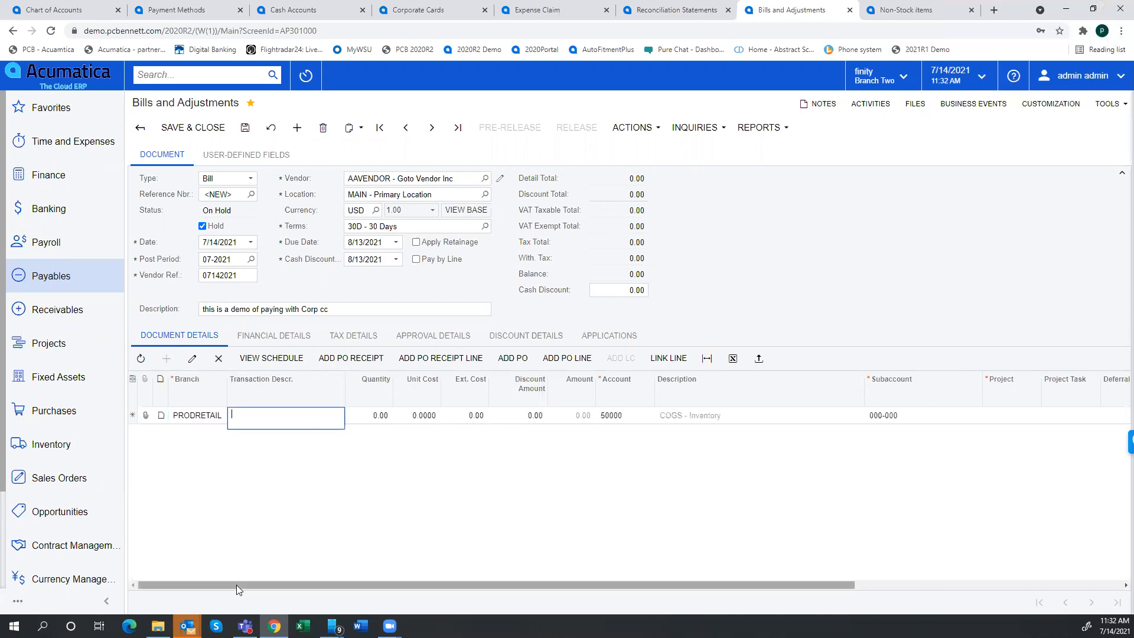
text(descr)
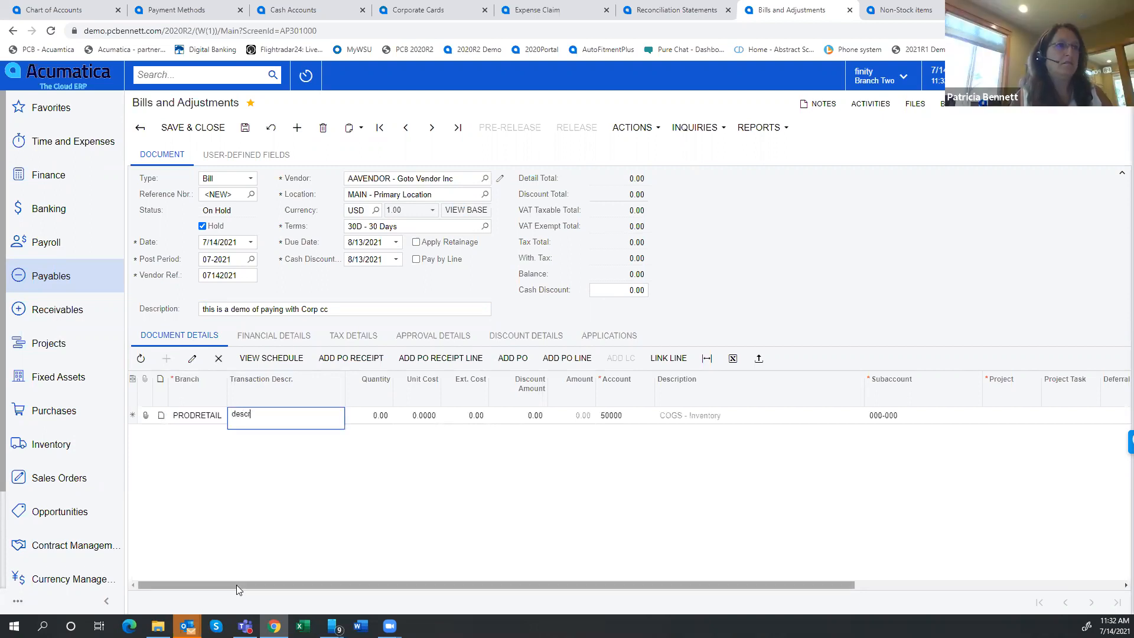
text(iption)
key(Tab)
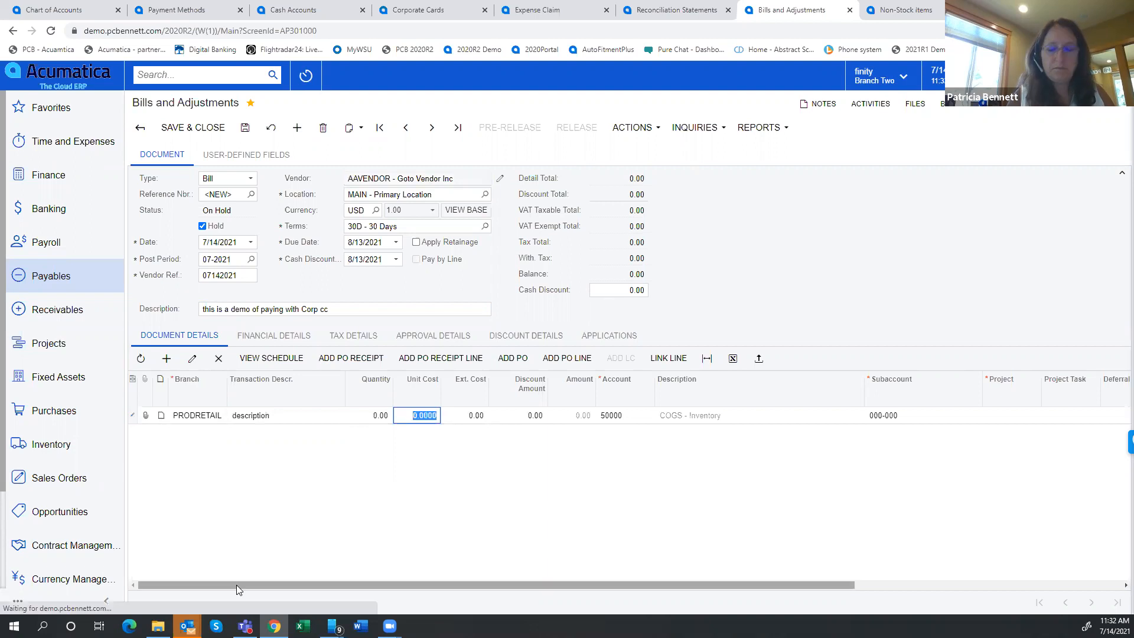
text(1)
key(Tab)
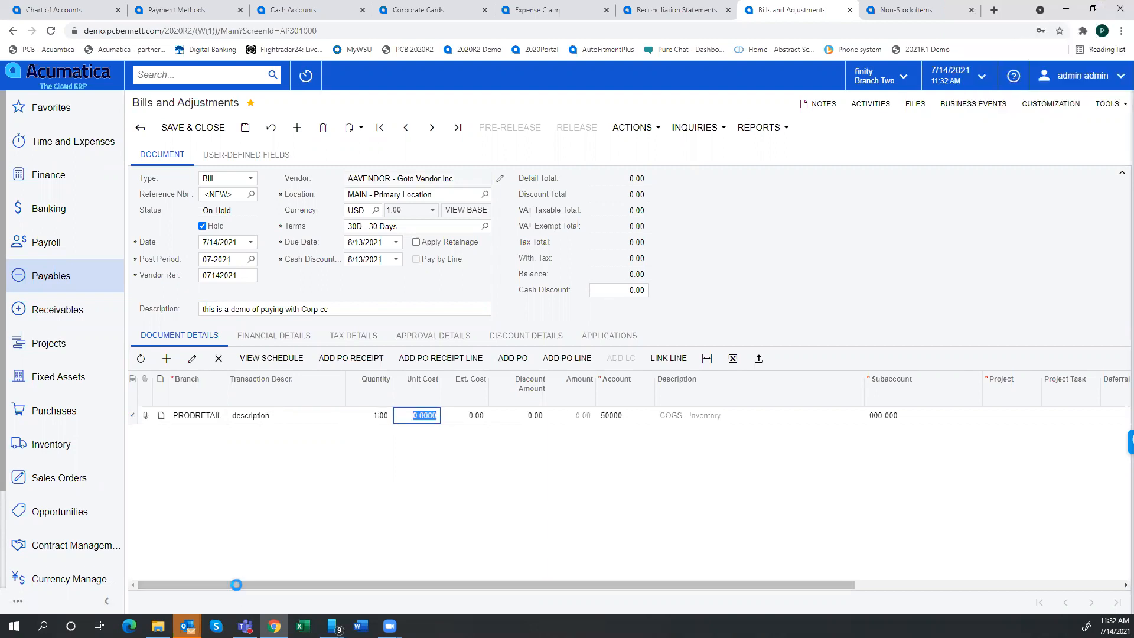
text(250)
key(Tab)
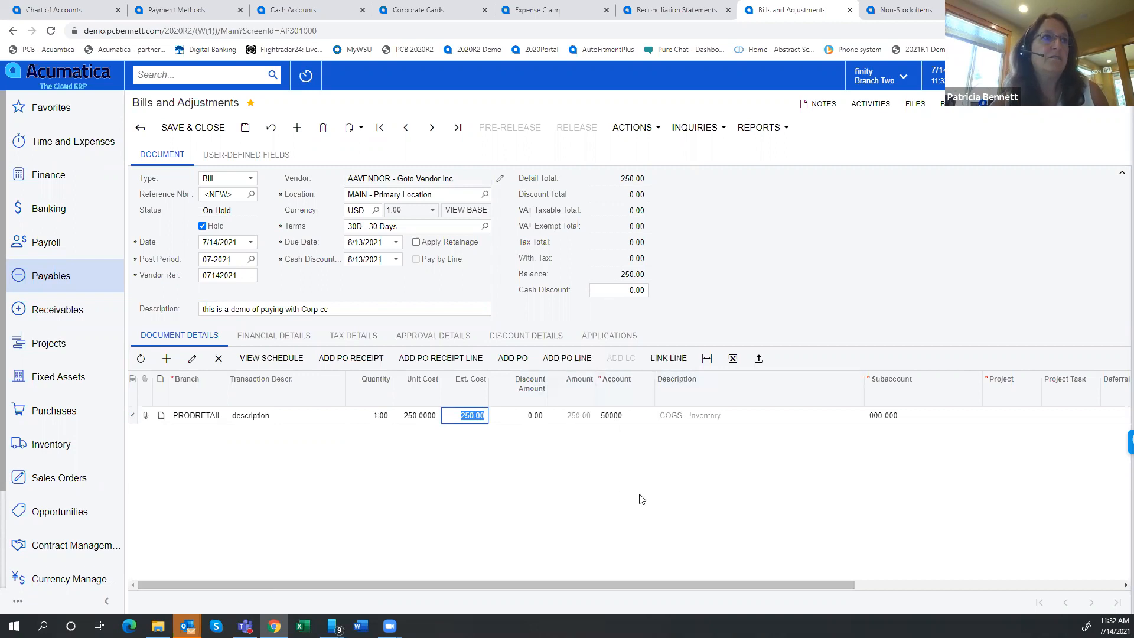
Take the bill off hold and try to approve it
click(200, 226)
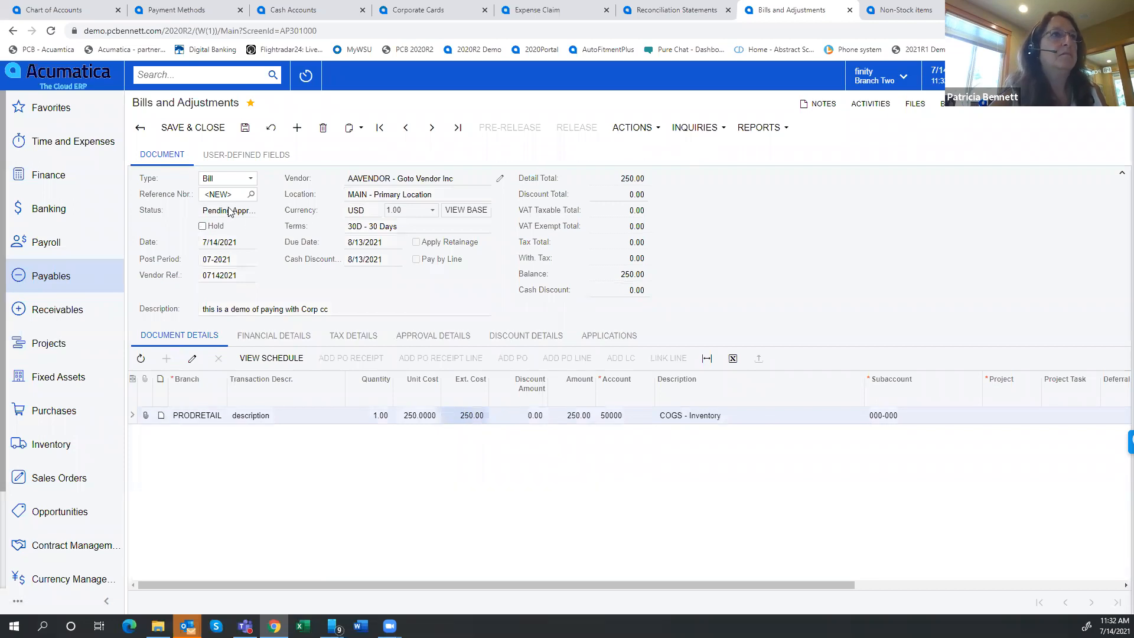
click(648, 128)
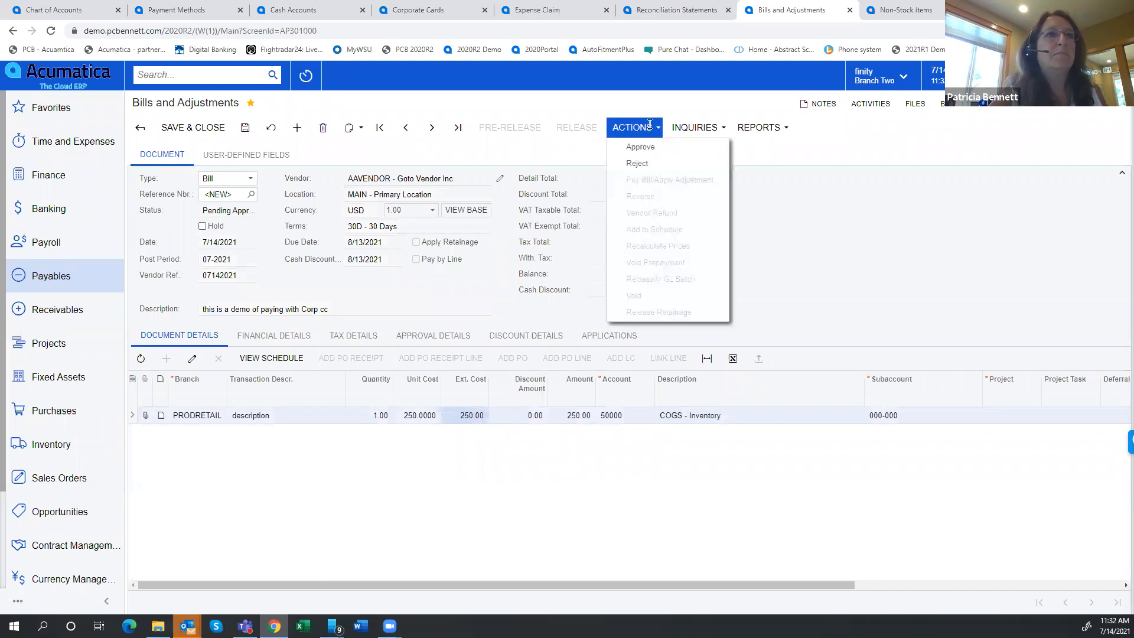
click(649, 149)
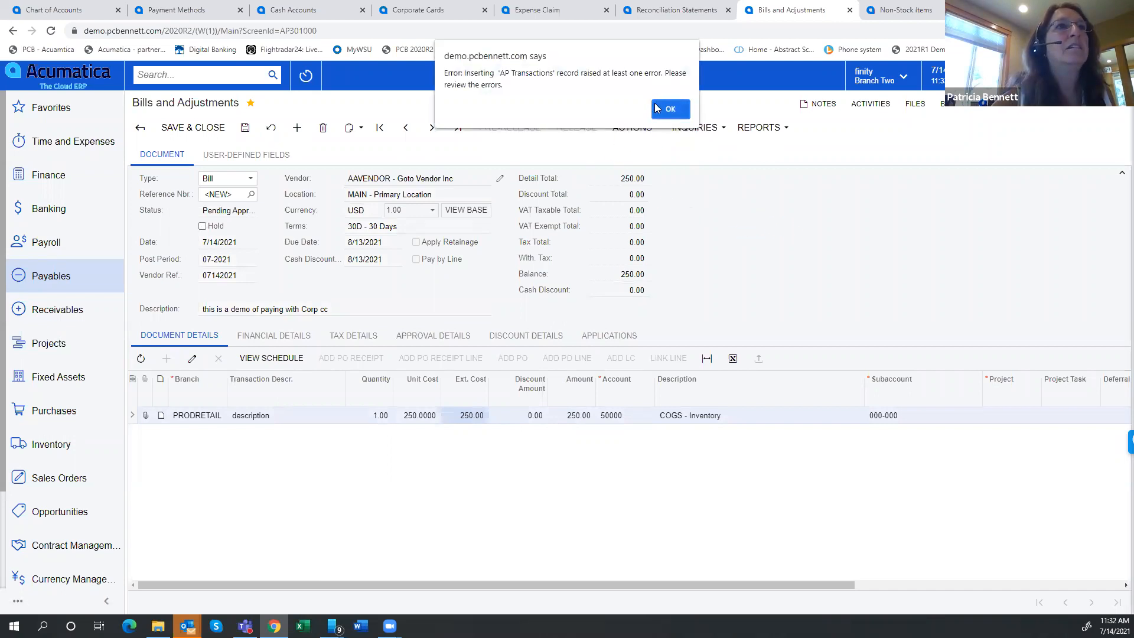
click(670, 110)
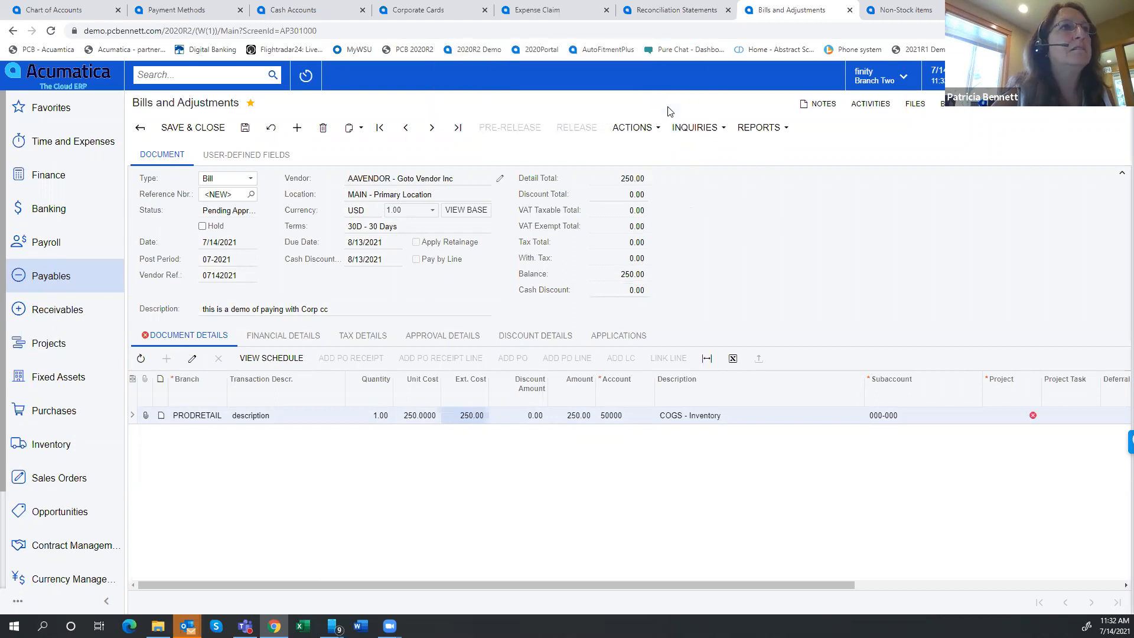
Put the bill back on hold and enter x as the project on its line
double_click(998, 413)
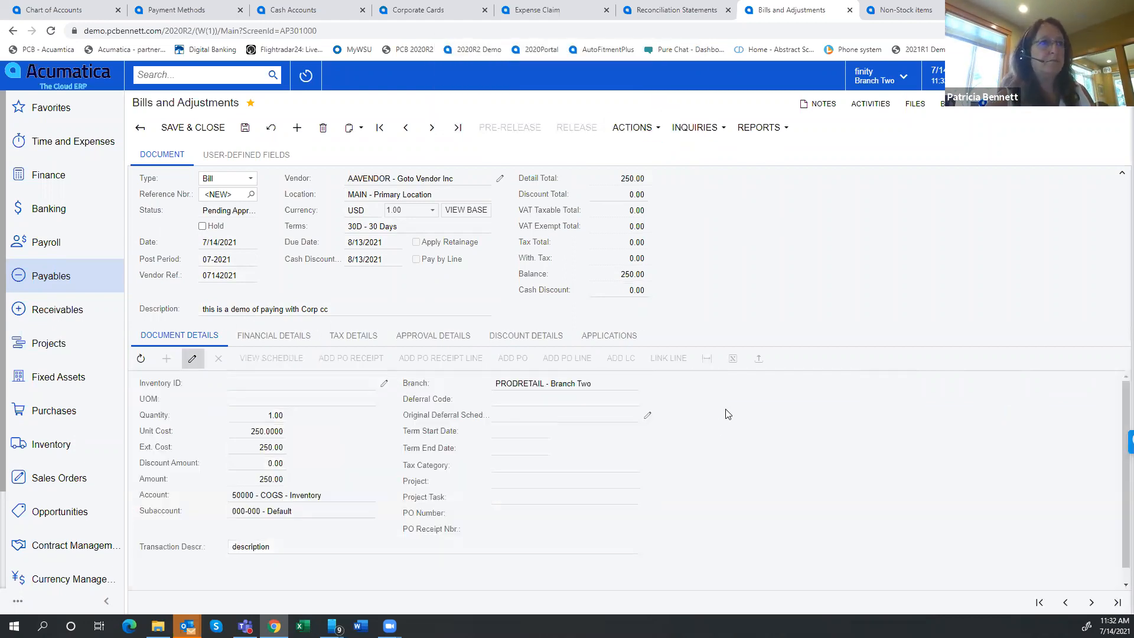
click(193, 359)
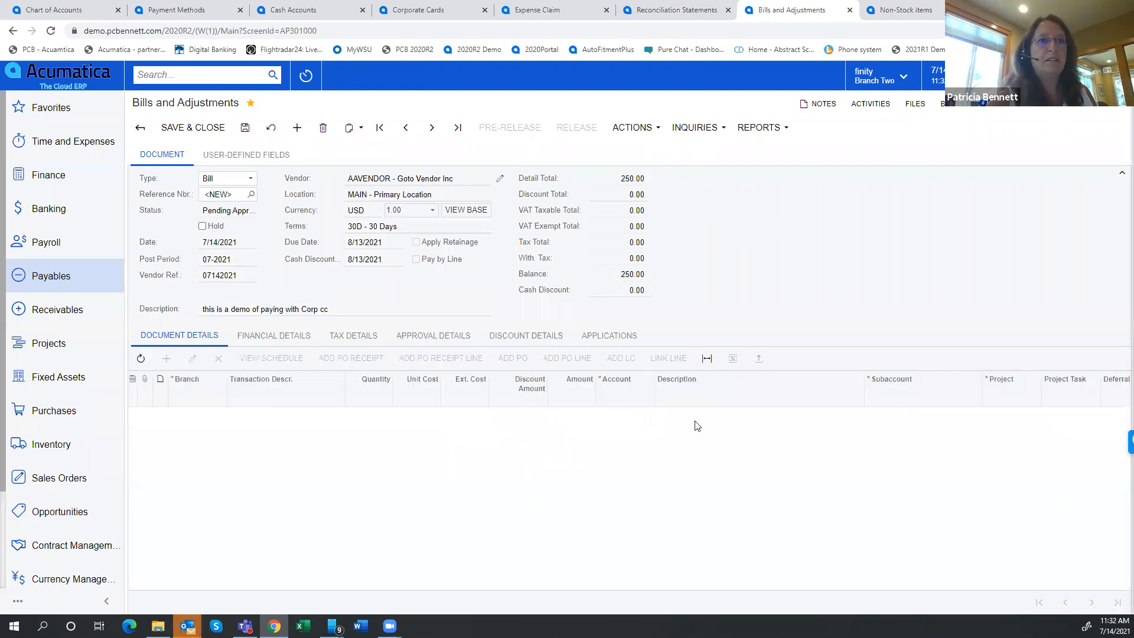
click(1008, 421)
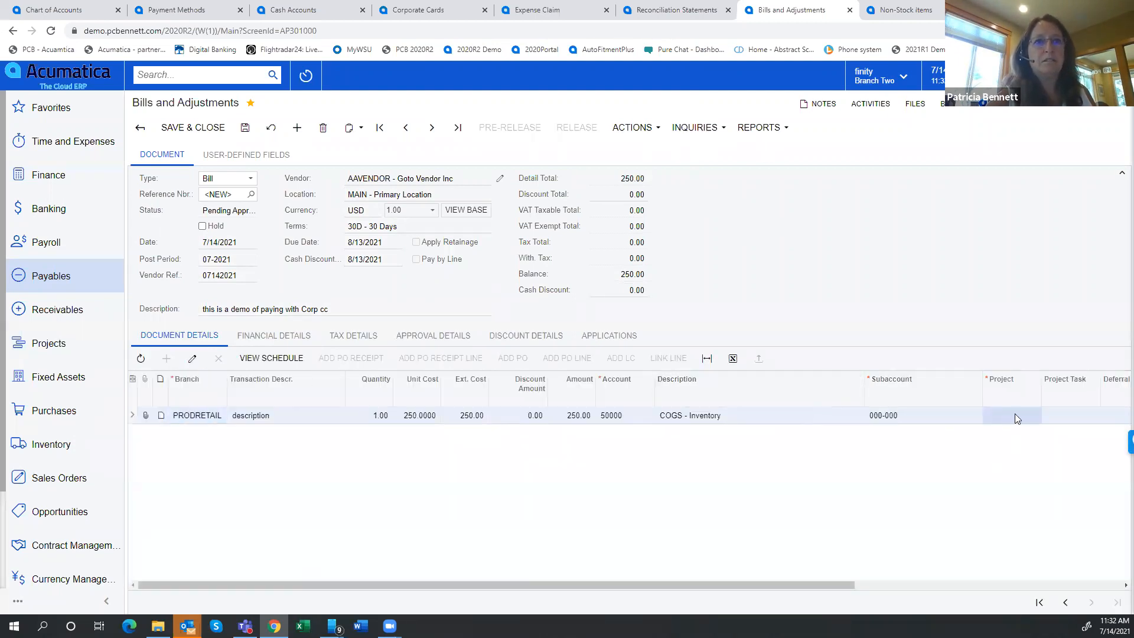
double_click(1015, 415)
click(203, 226)
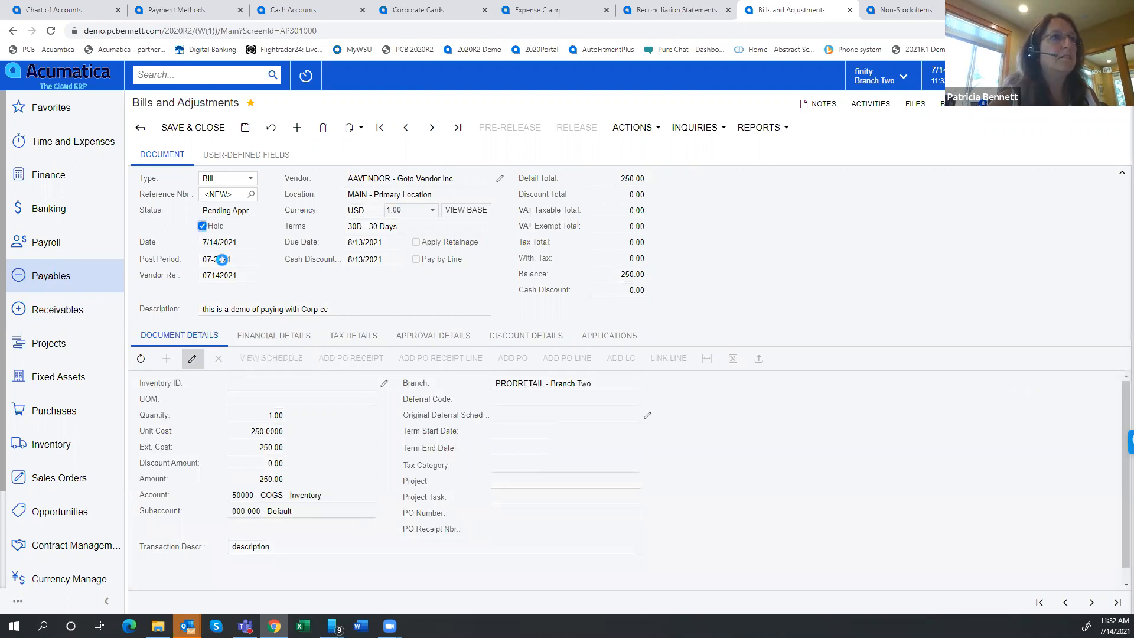
click(193, 359)
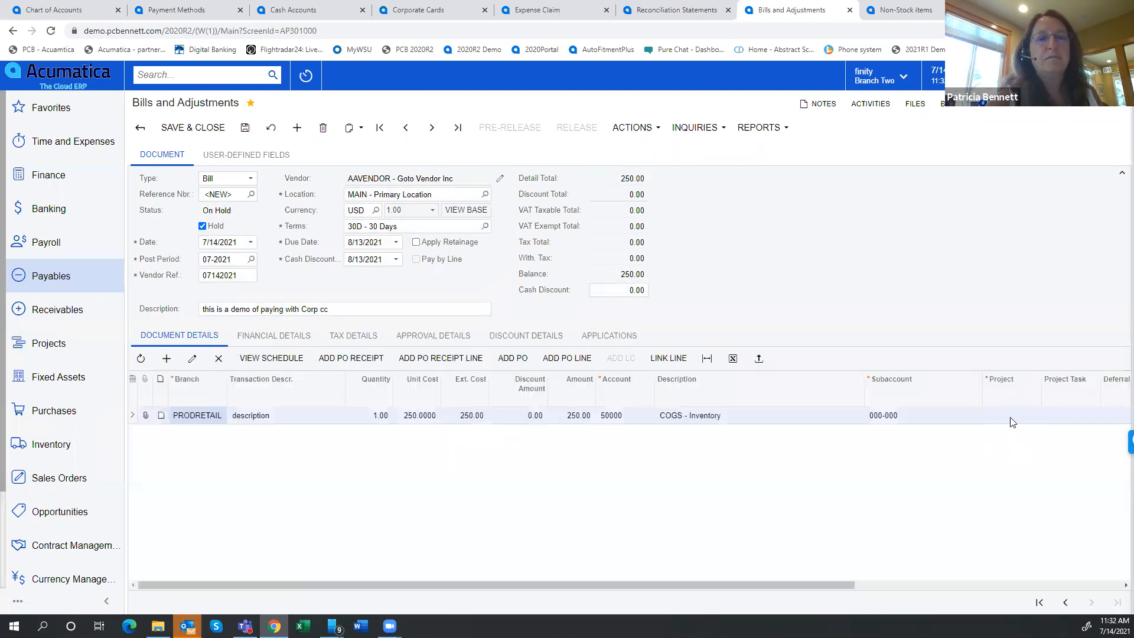
click(1011, 416)
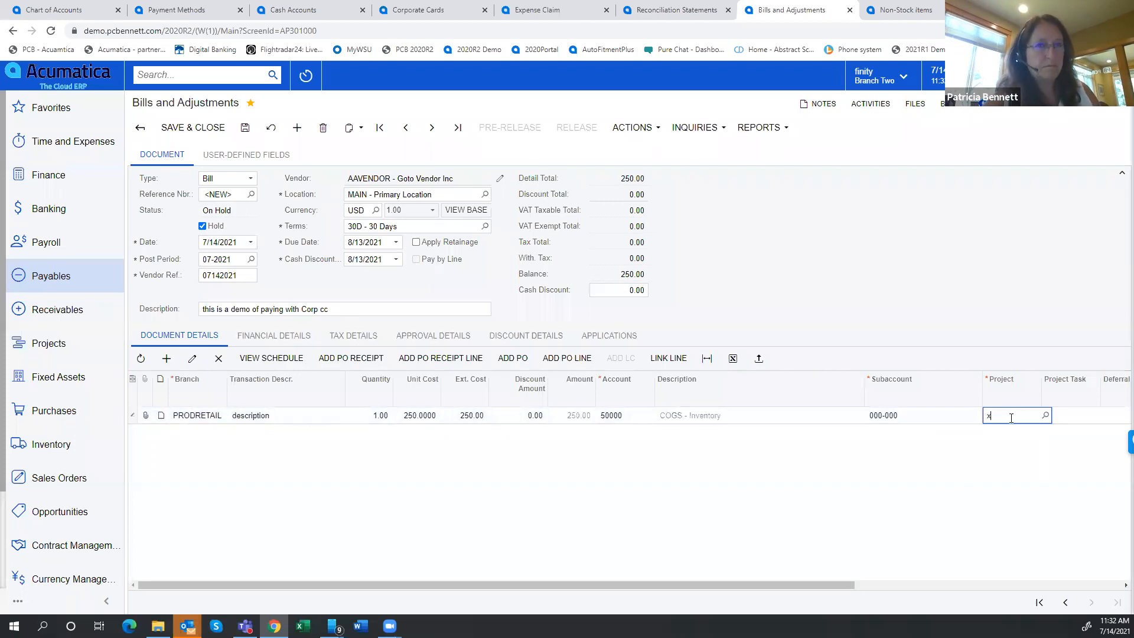
Remove the hold and try again to approve the bill without saving it first
click(205, 227)
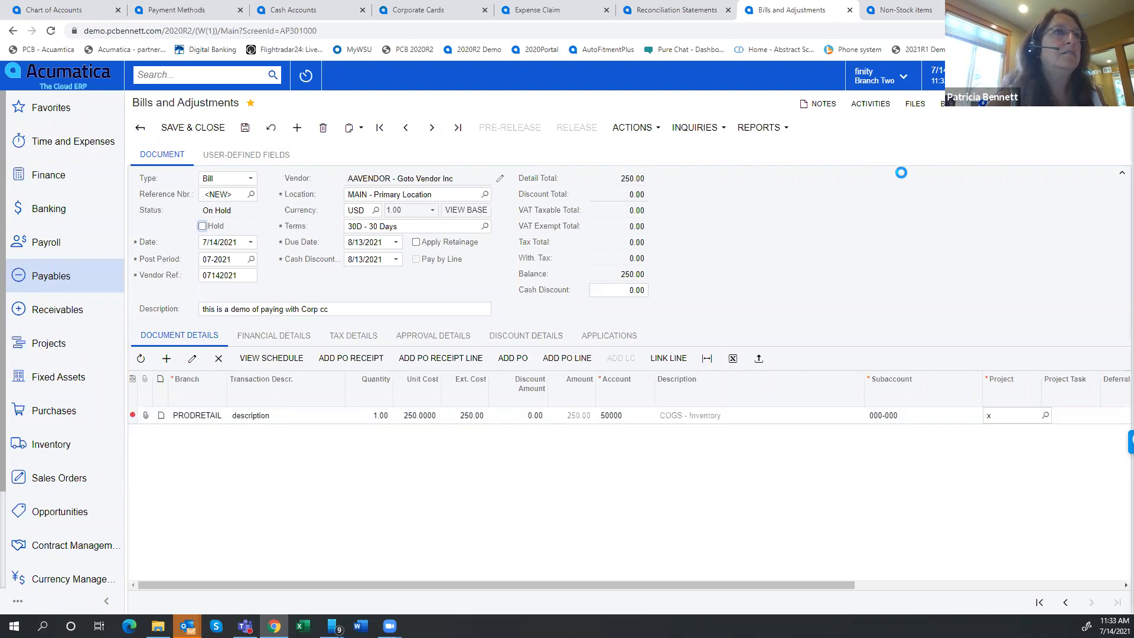
click(632, 127)
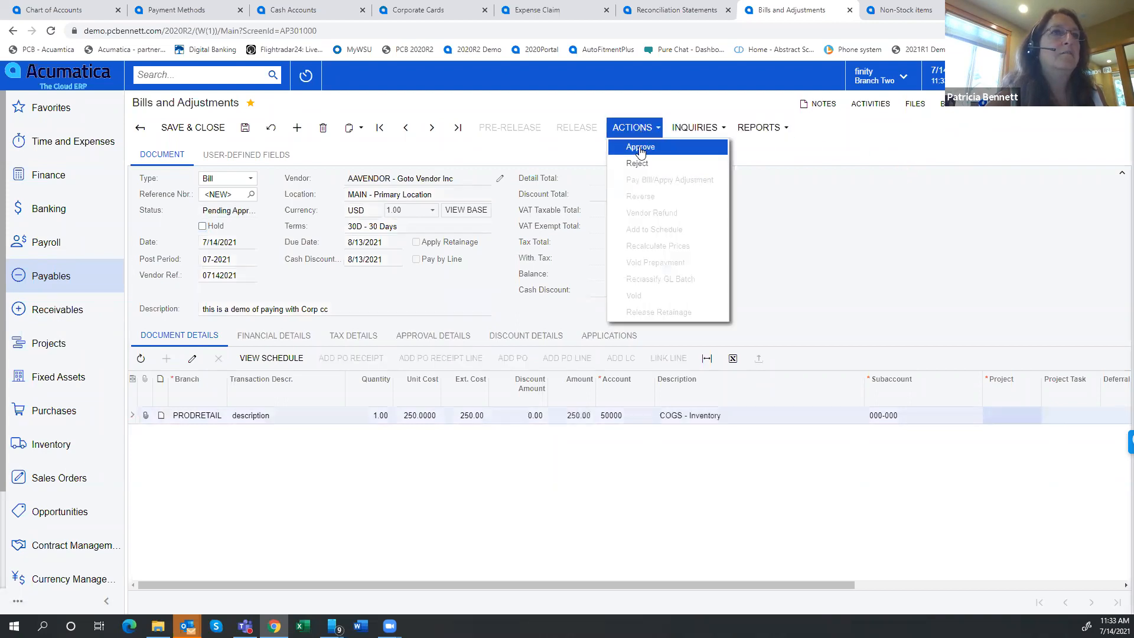
click(640, 147)
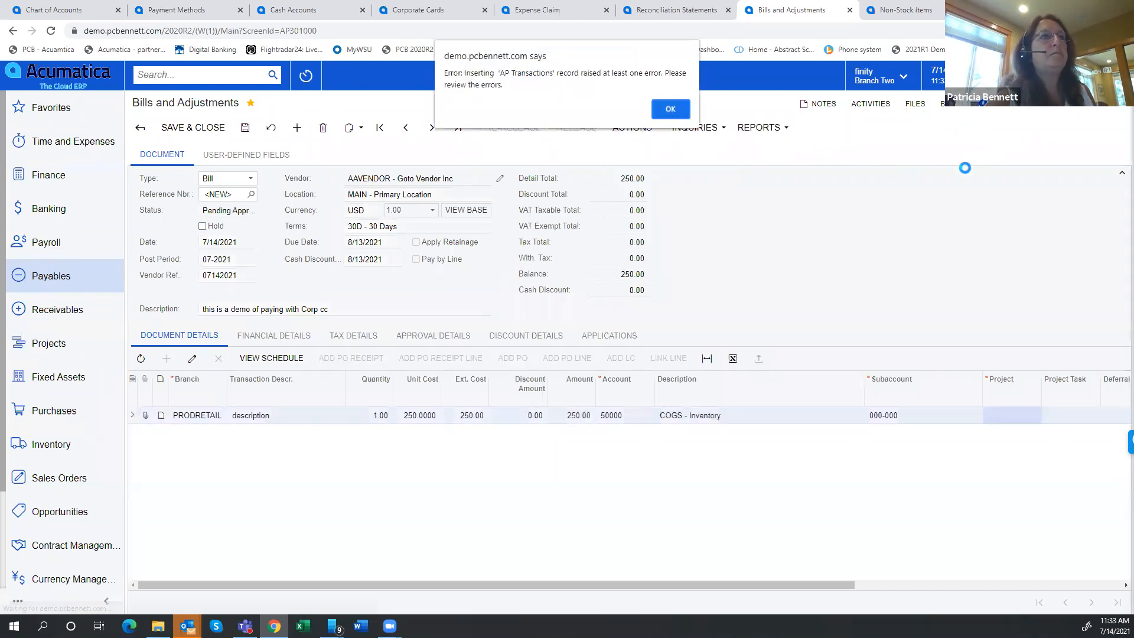
click(674, 110)
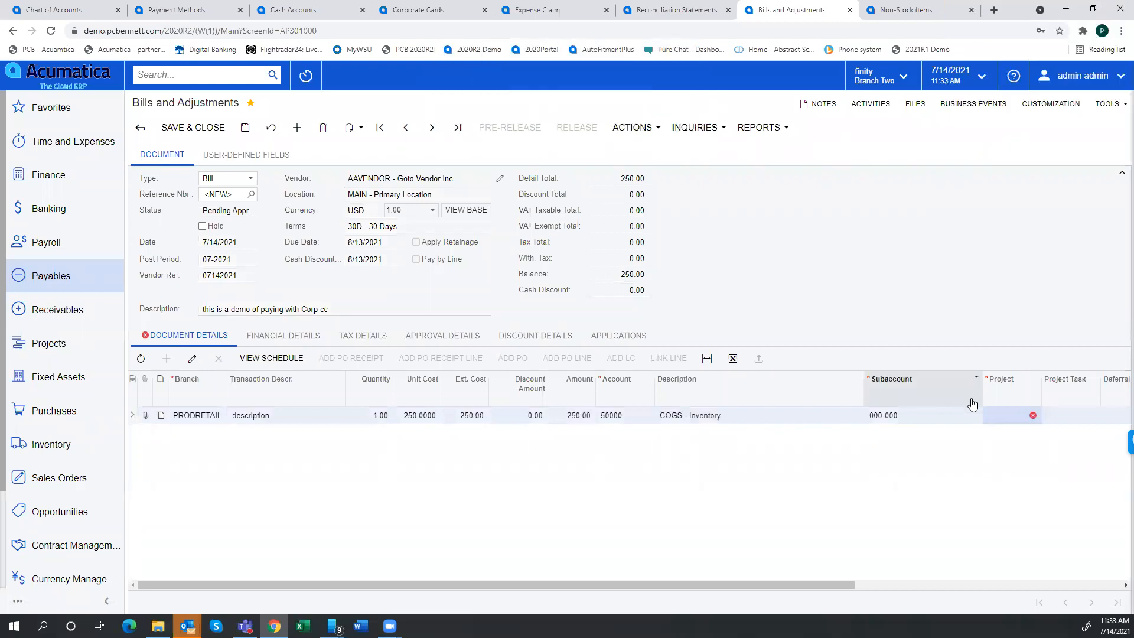
Return the bill to hold, set its line's project to X and save the bill
double_click(1001, 417)
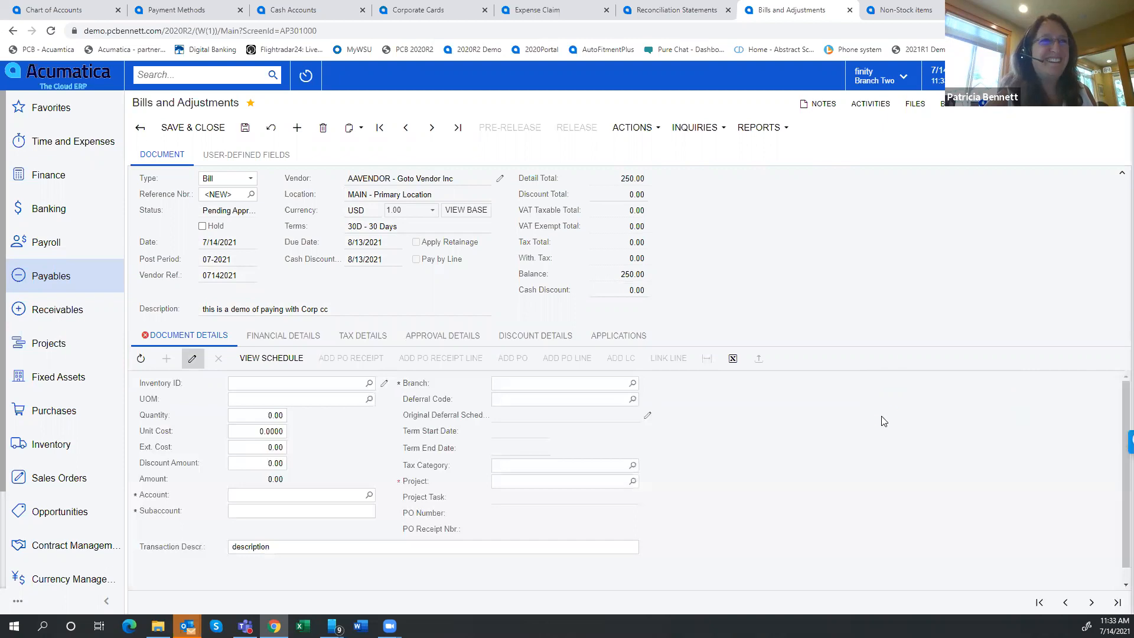
click(192, 359)
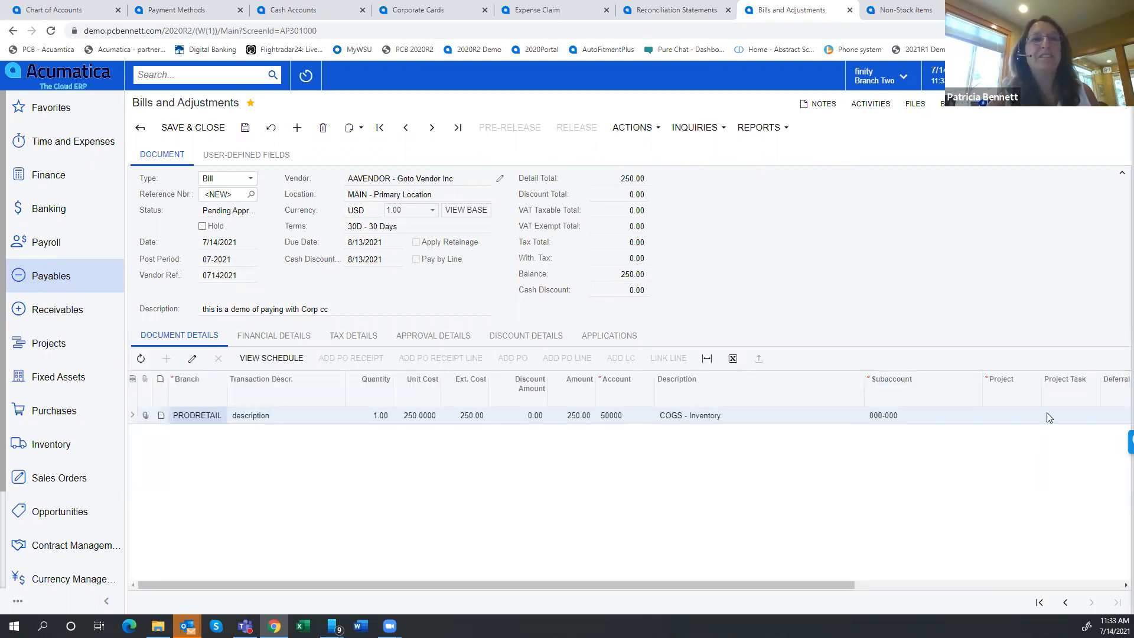
click(1009, 416)
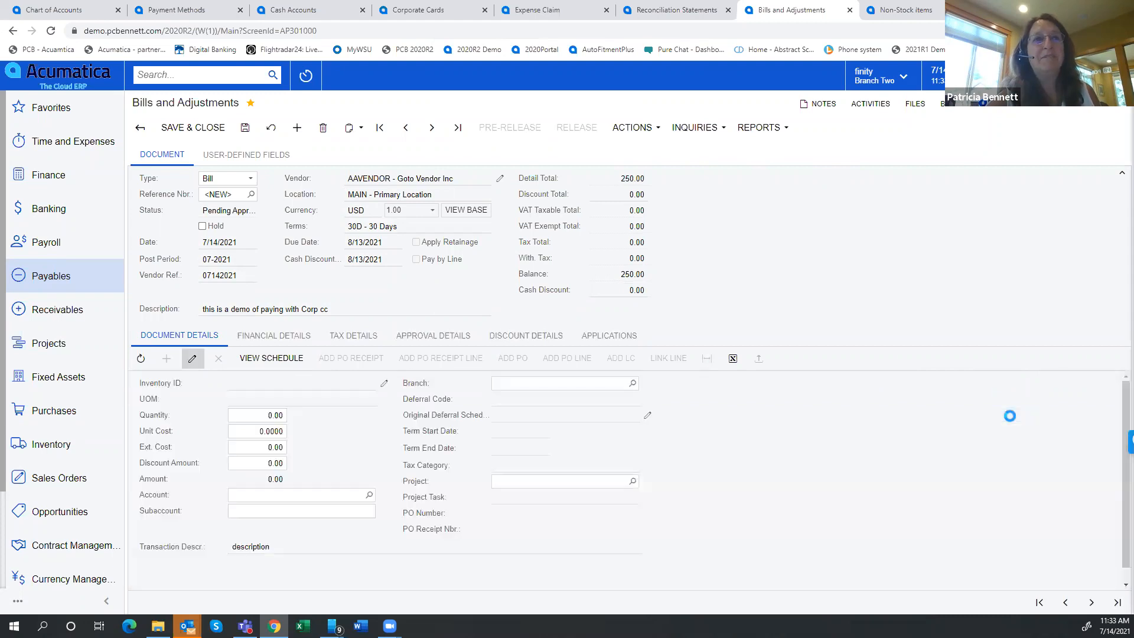
click(203, 226)
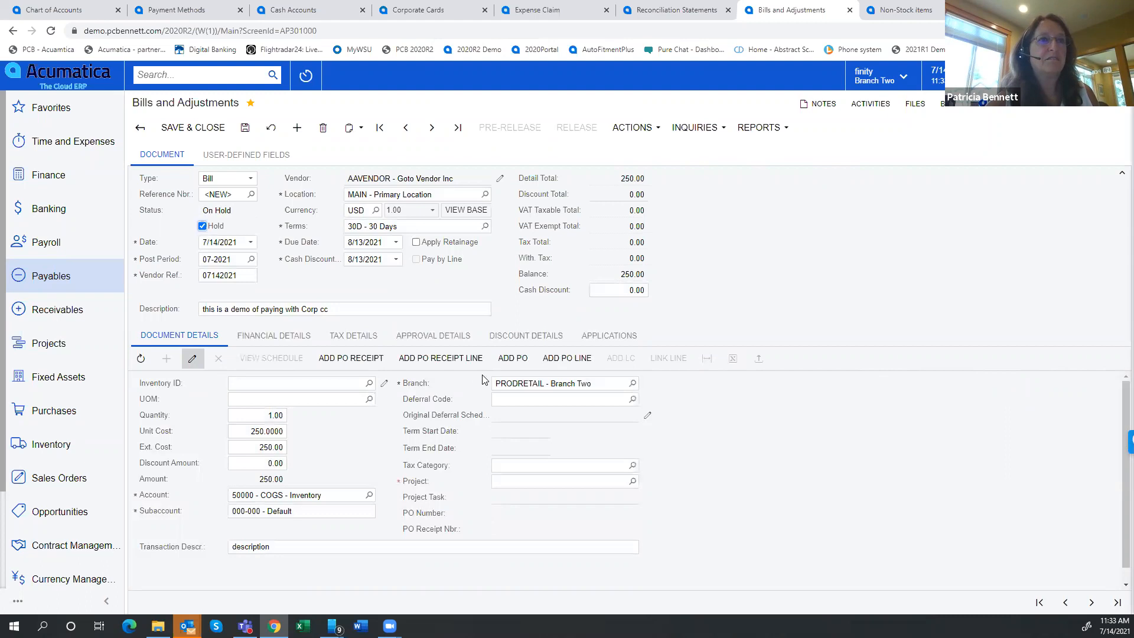
click(192, 359)
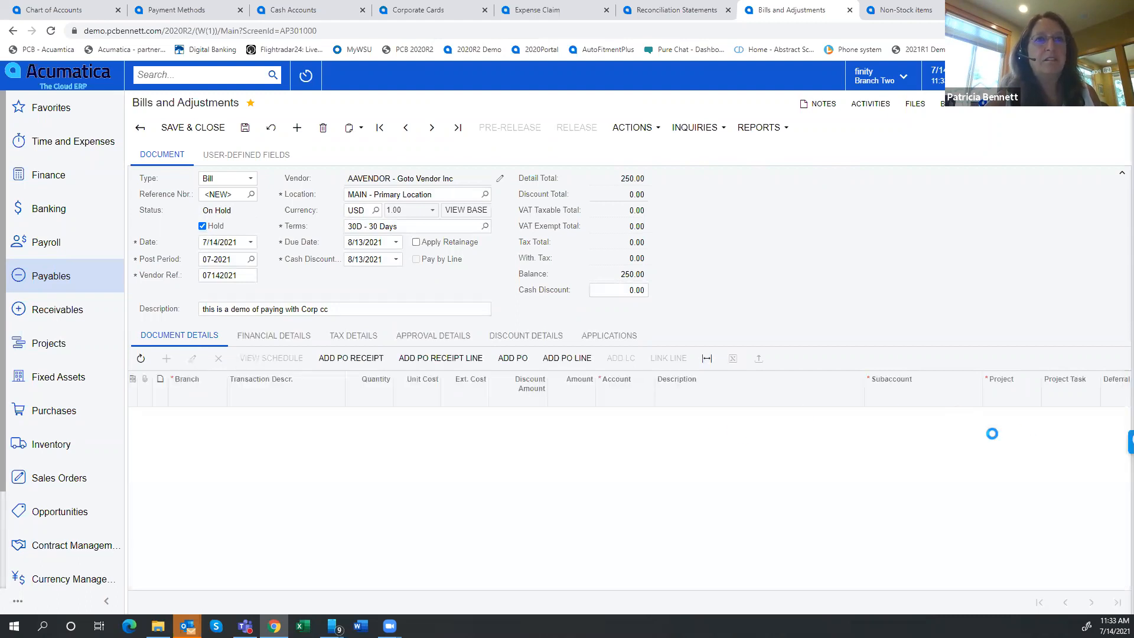
click(1012, 416)
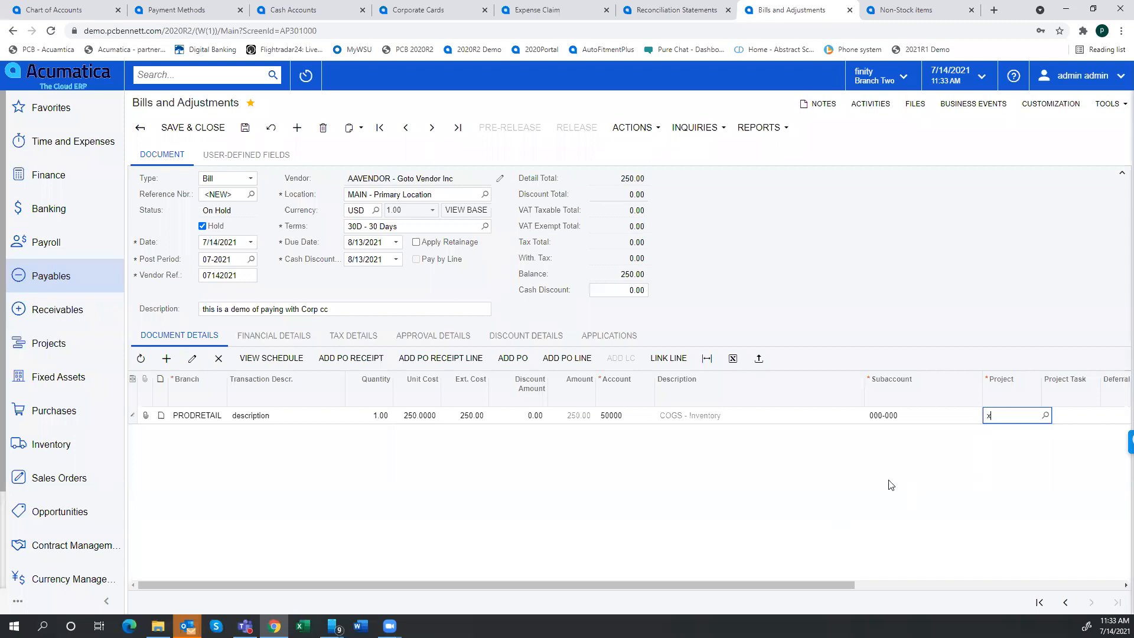
click(245, 128)
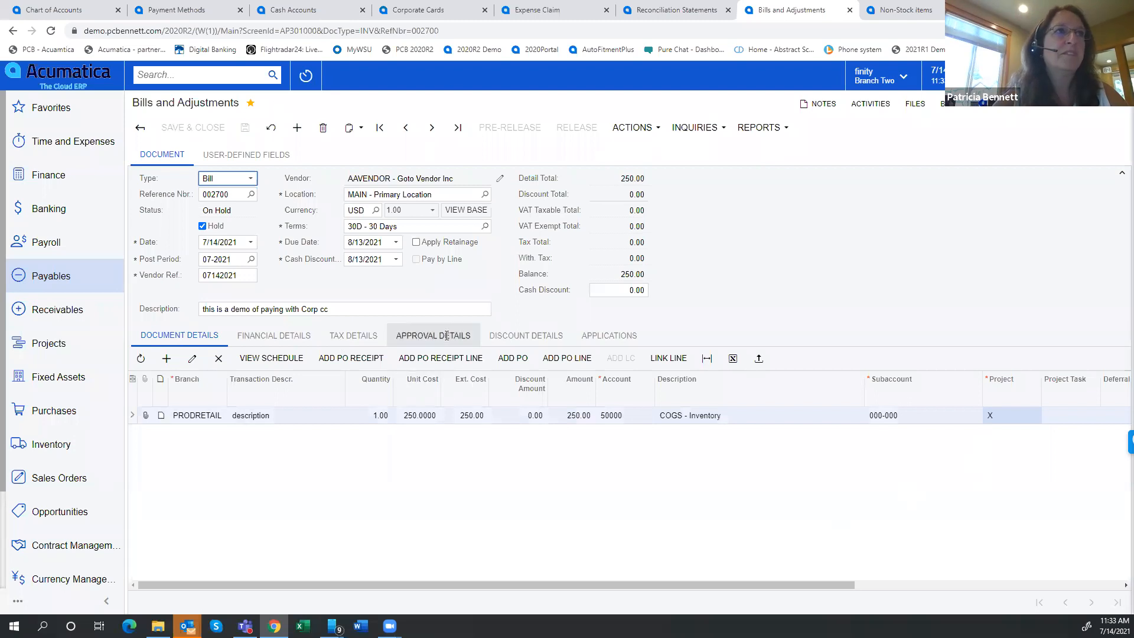
Take the saved bill off hold, approve it and release it
click(201, 226)
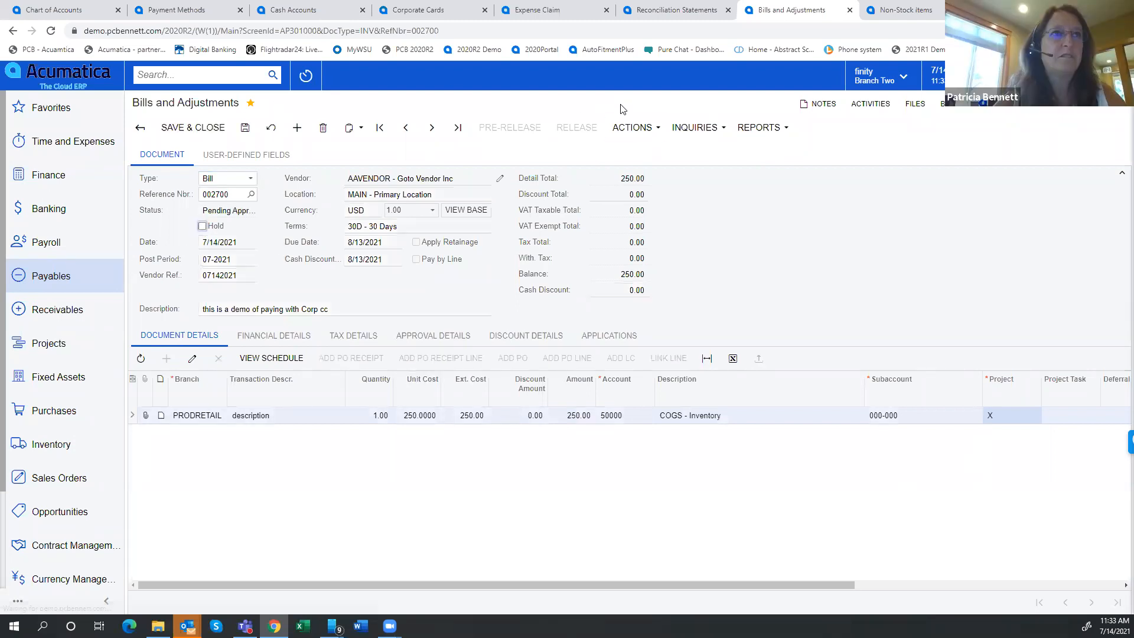
click(634, 130)
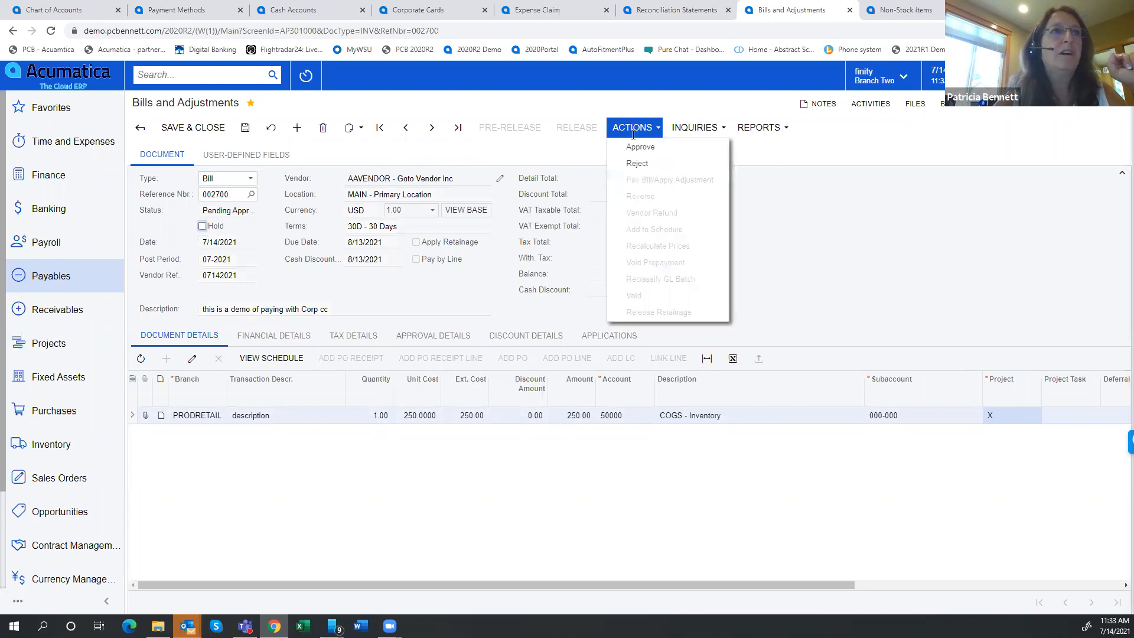
click(636, 148)
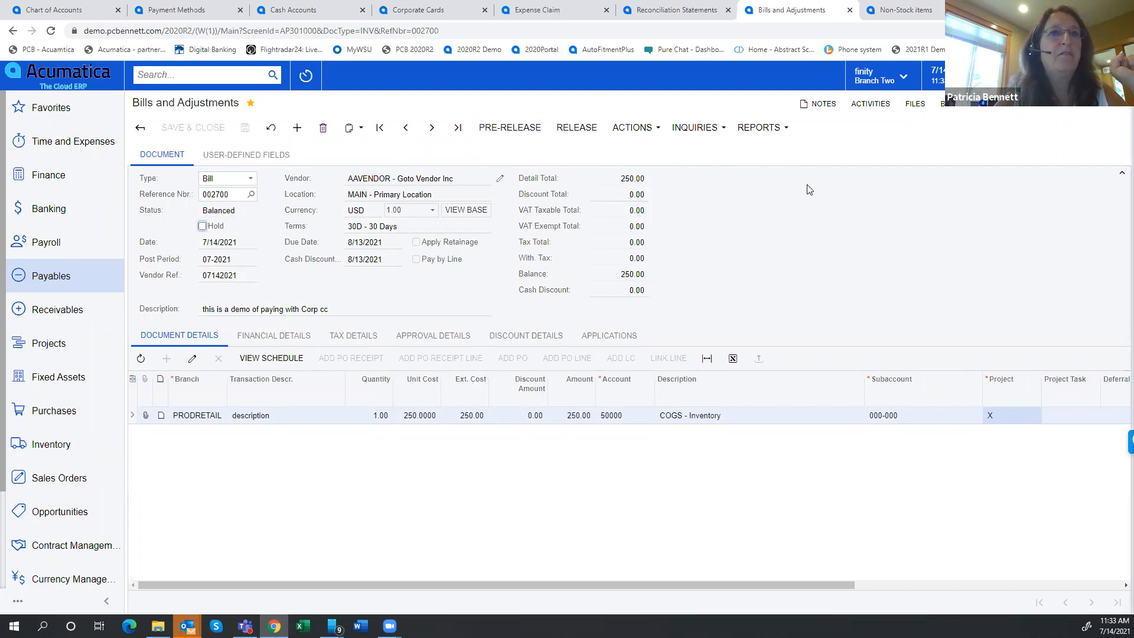
click(570, 136)
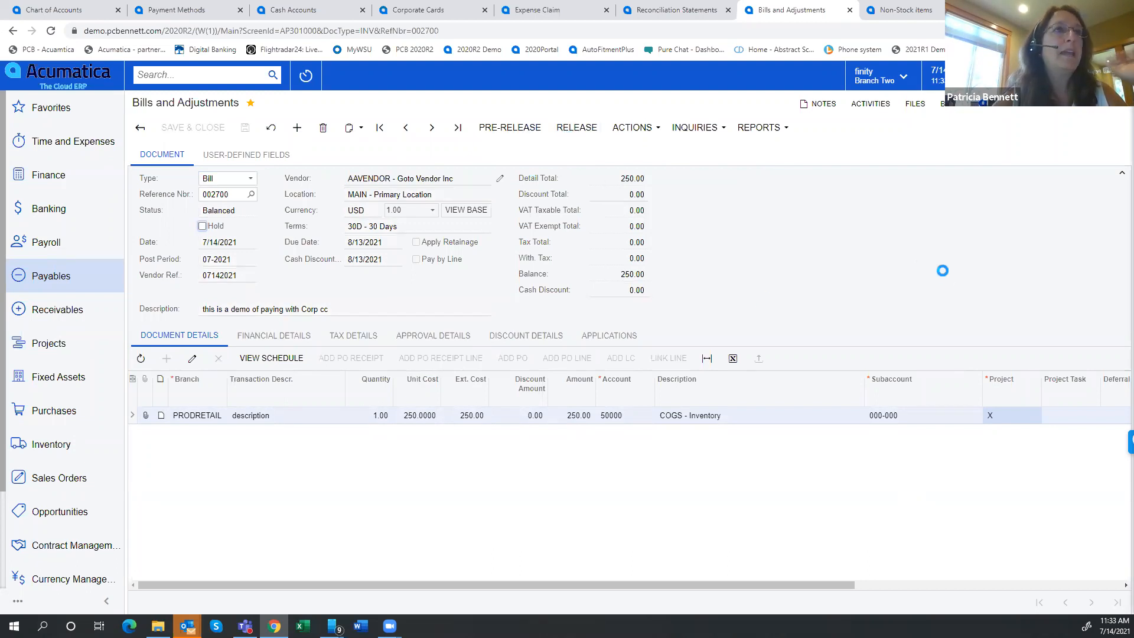
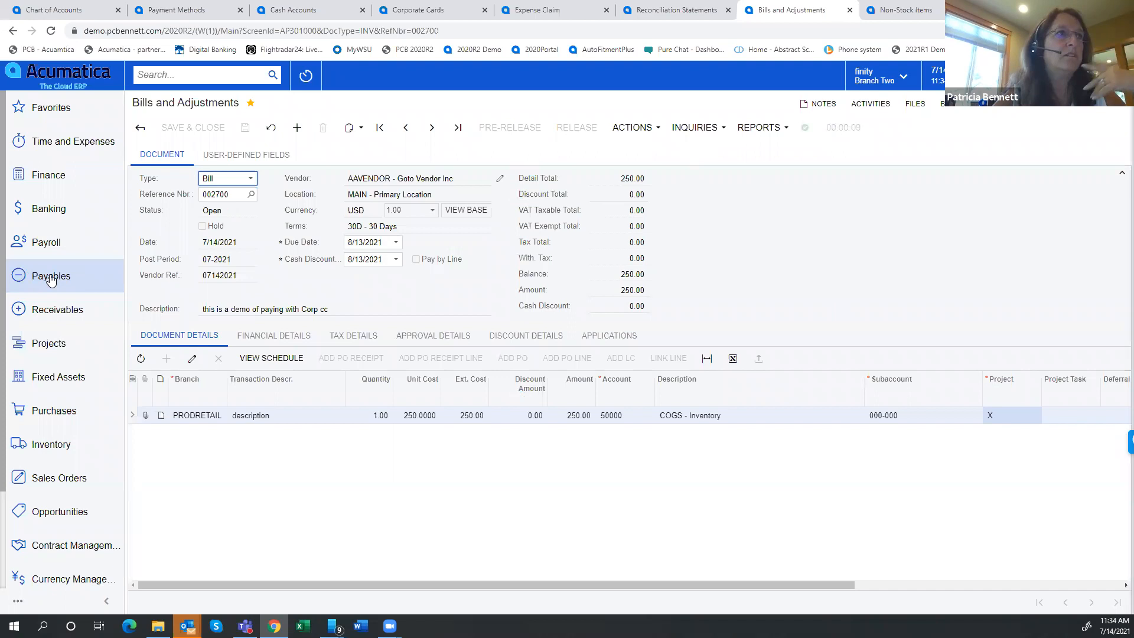
Create a payment from the open bill using payment method VISACORP and cash account 20500 - Corporate Credit Card
click(632, 128)
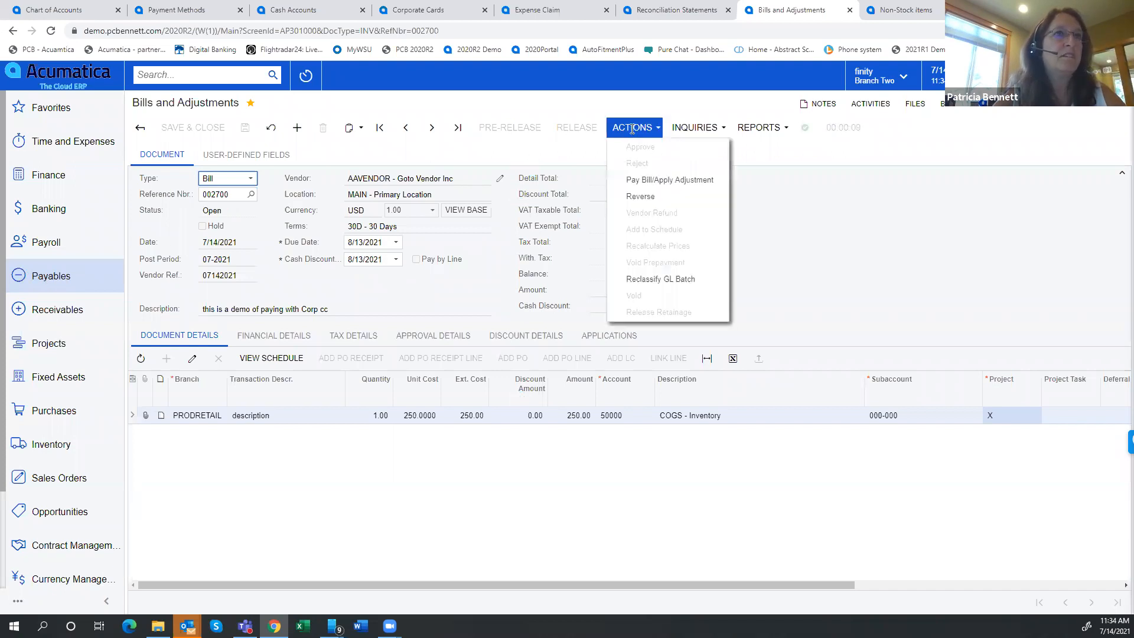
click(654, 183)
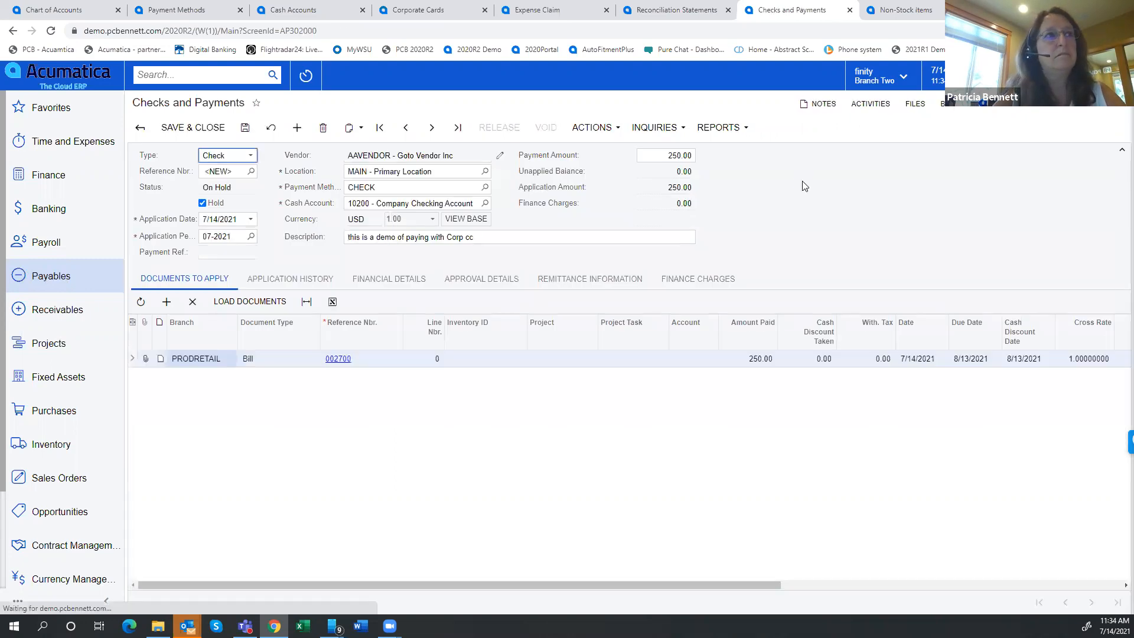
click(419, 185)
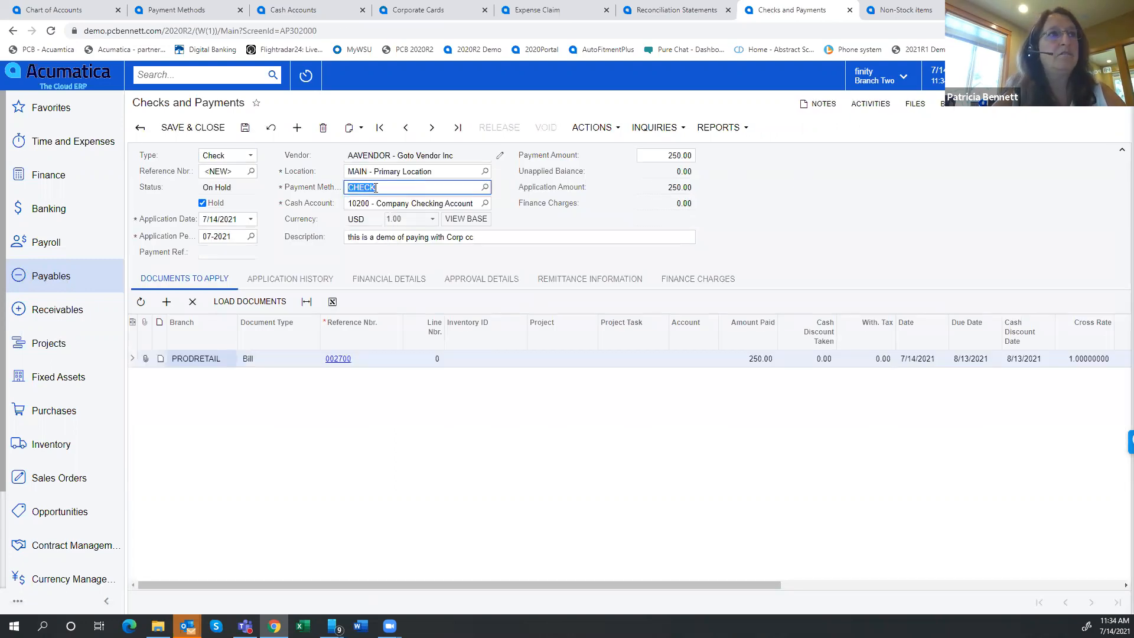
click(485, 187)
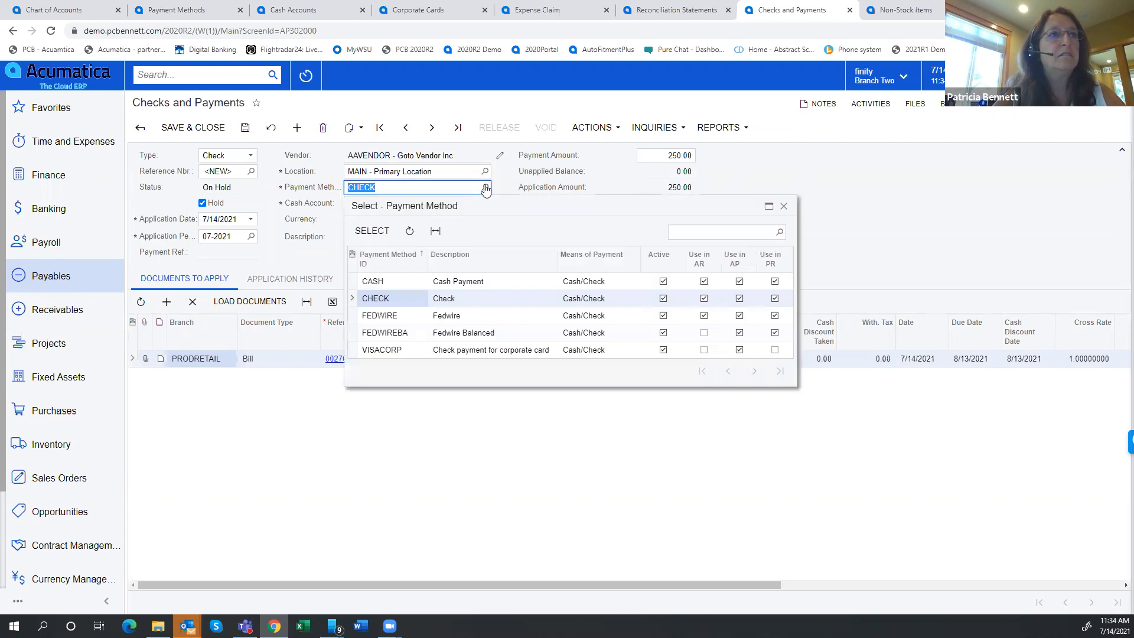
double_click(380, 350)
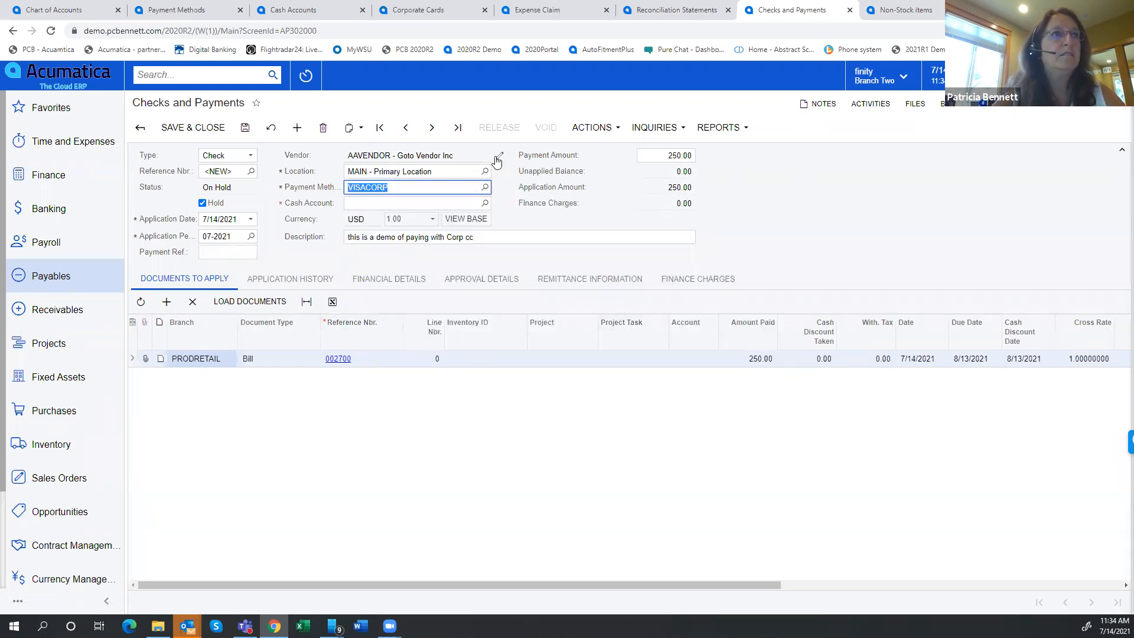
click(374, 203)
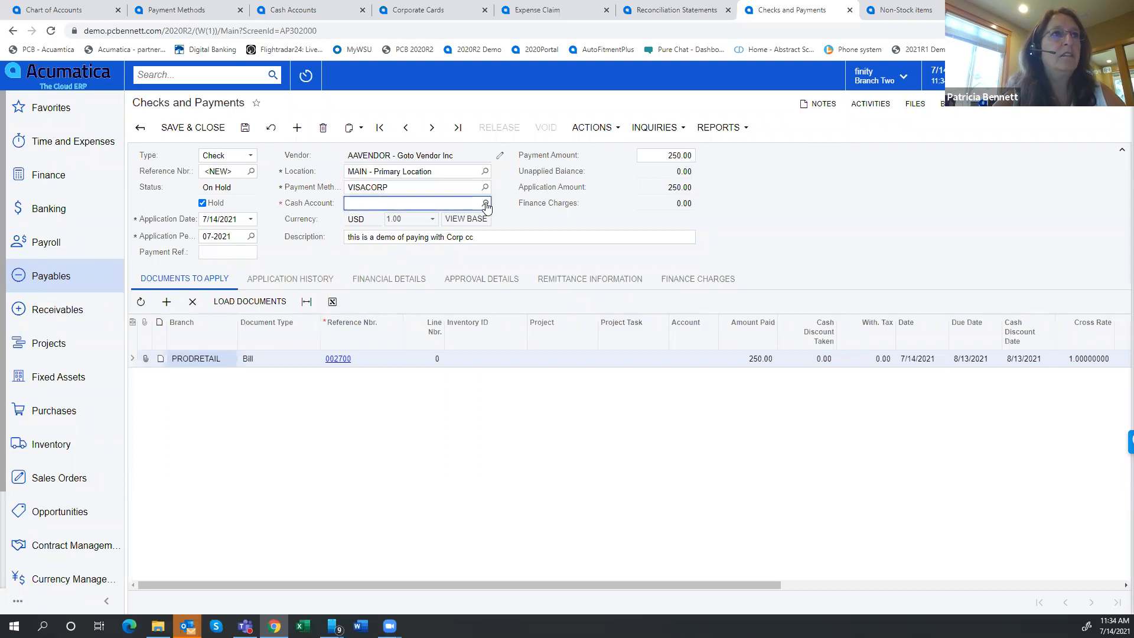
click(486, 204)
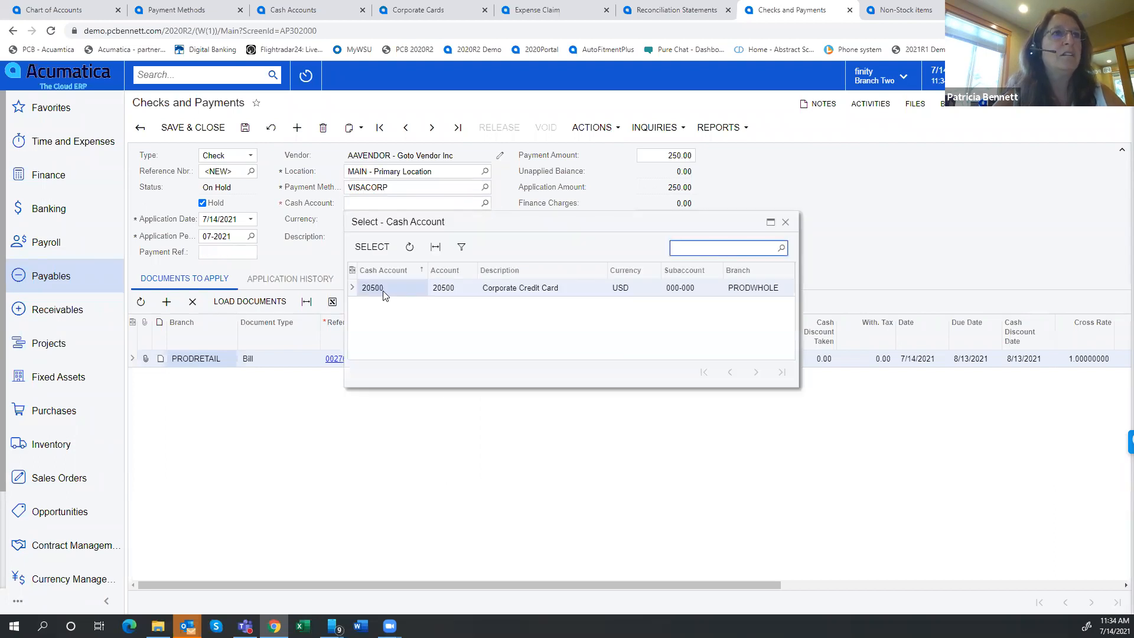
double_click(414, 286)
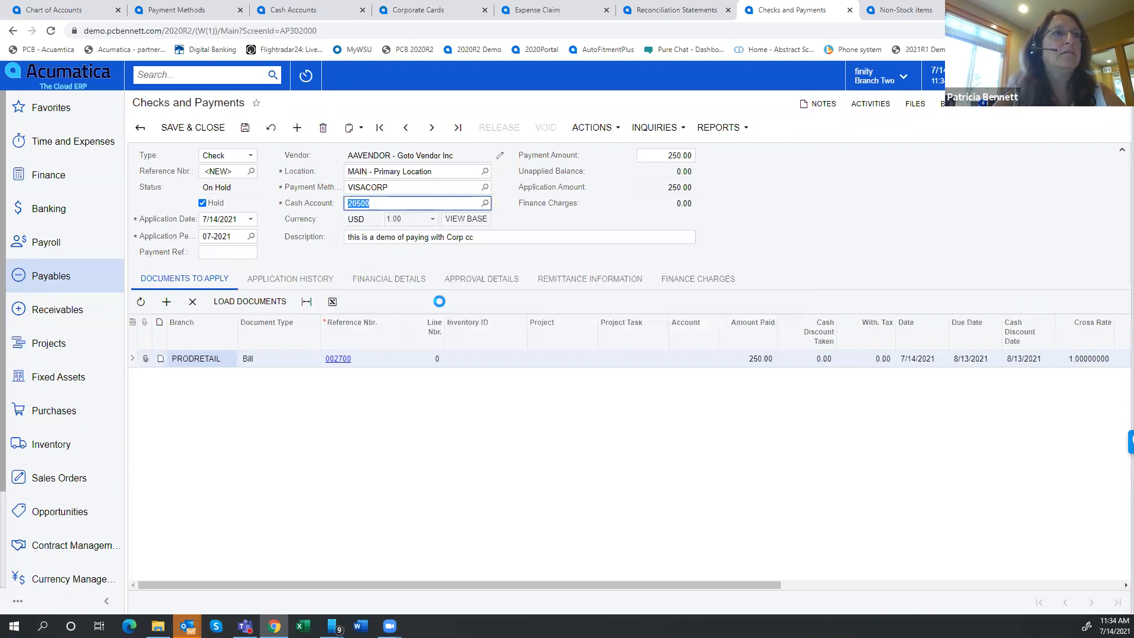
Enter 07142021 as the payment reference on the new check
click(202, 203)
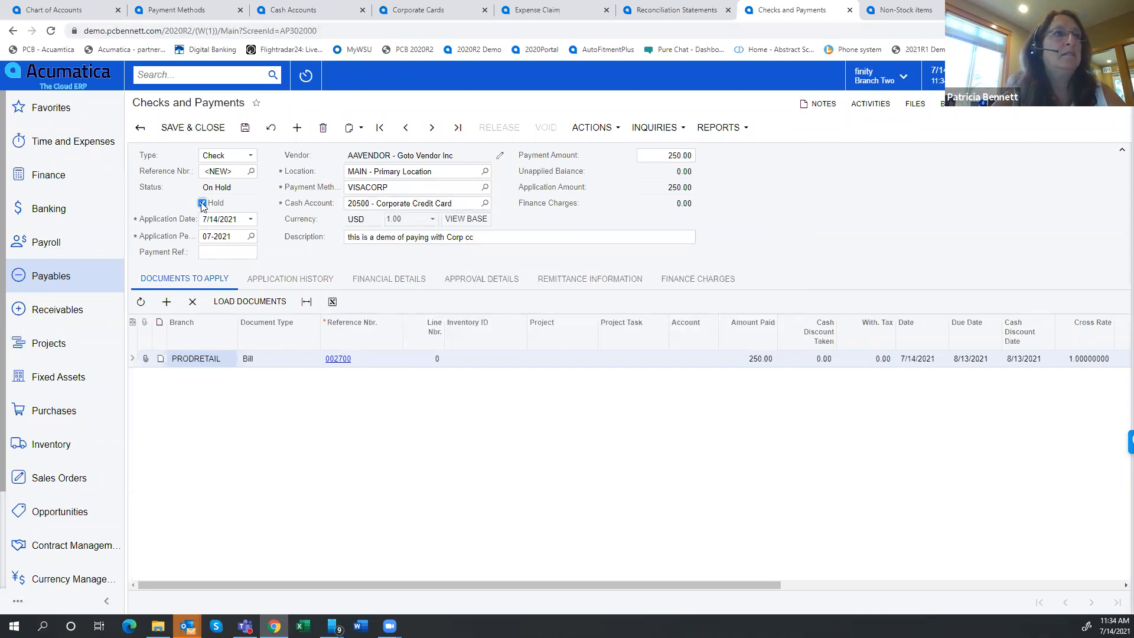
click(203, 250)
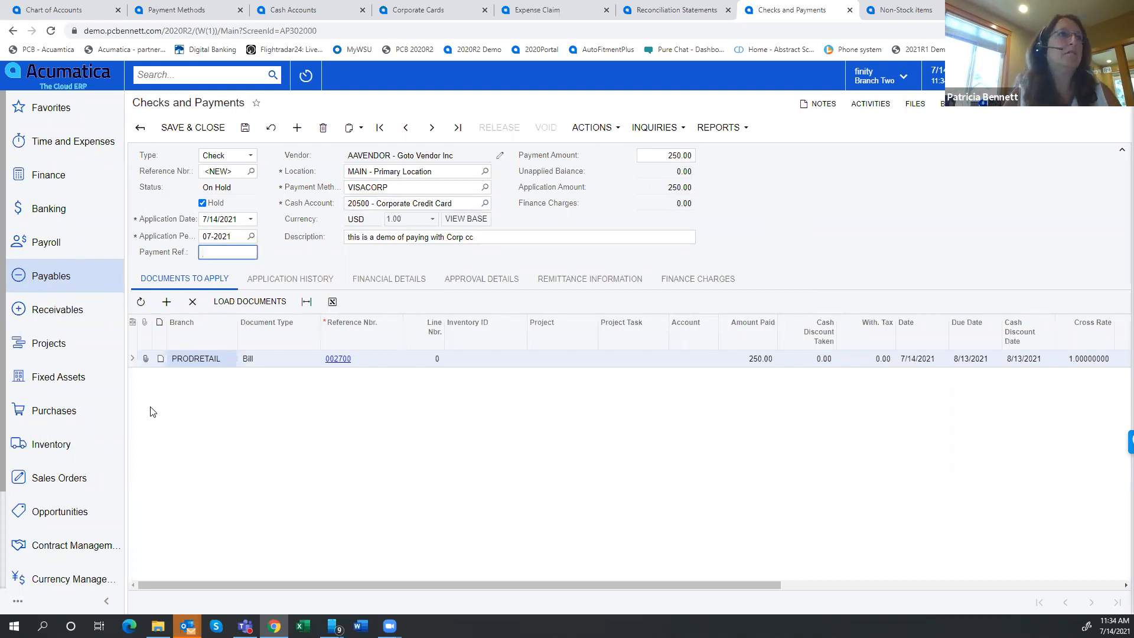
text(07142021)
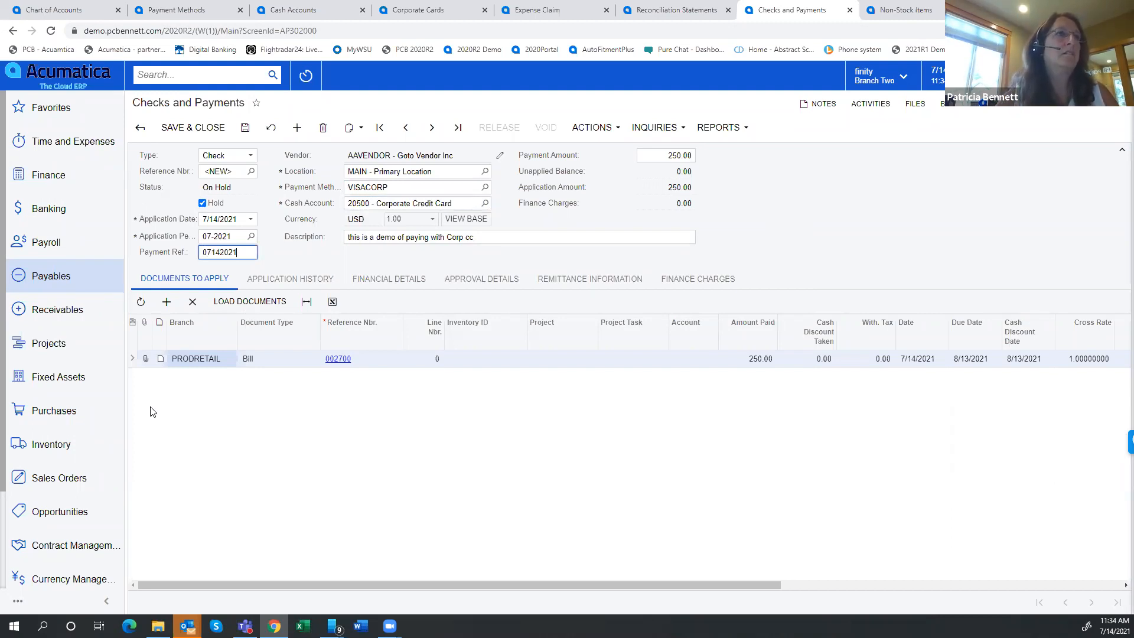
Take the vendor payment off hold, save it and release it
click(203, 204)
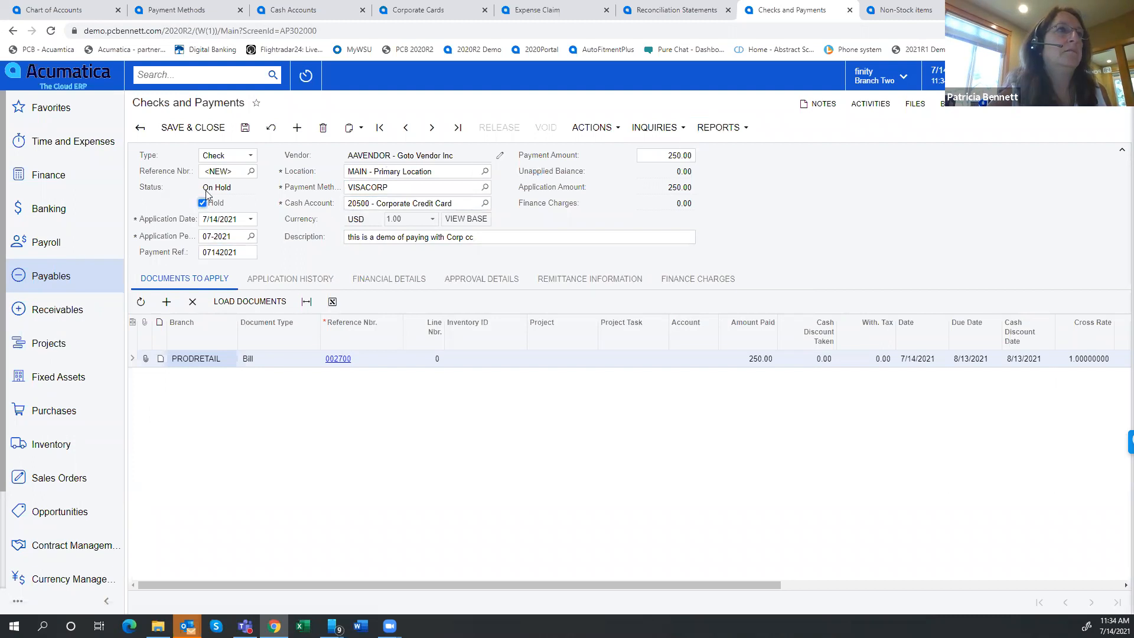
click(245, 128)
click(202, 202)
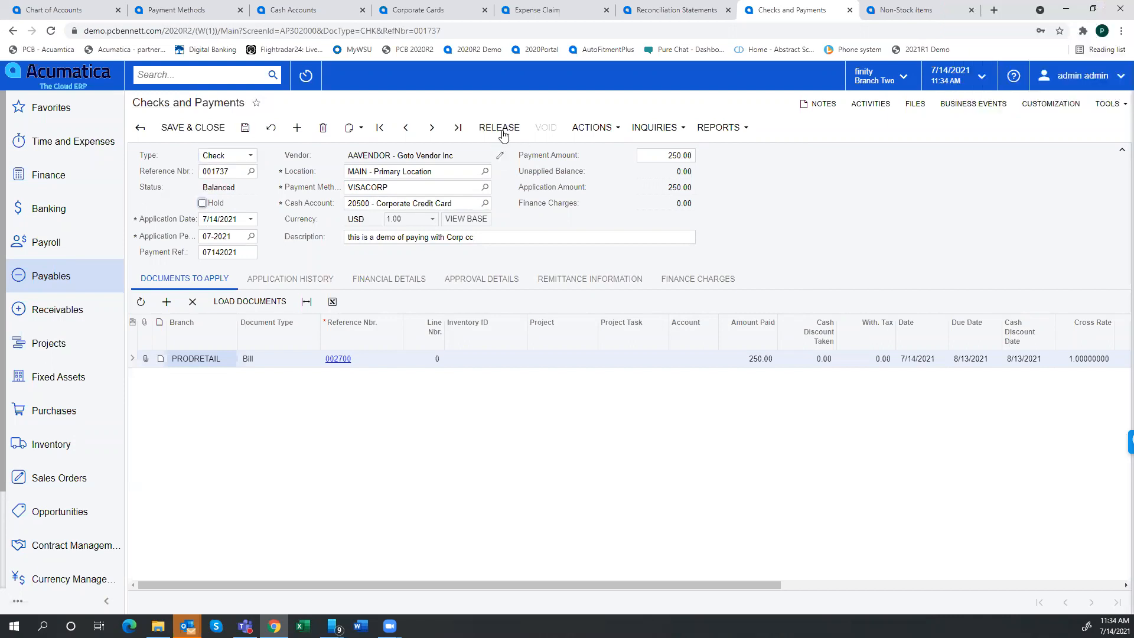
click(483, 133)
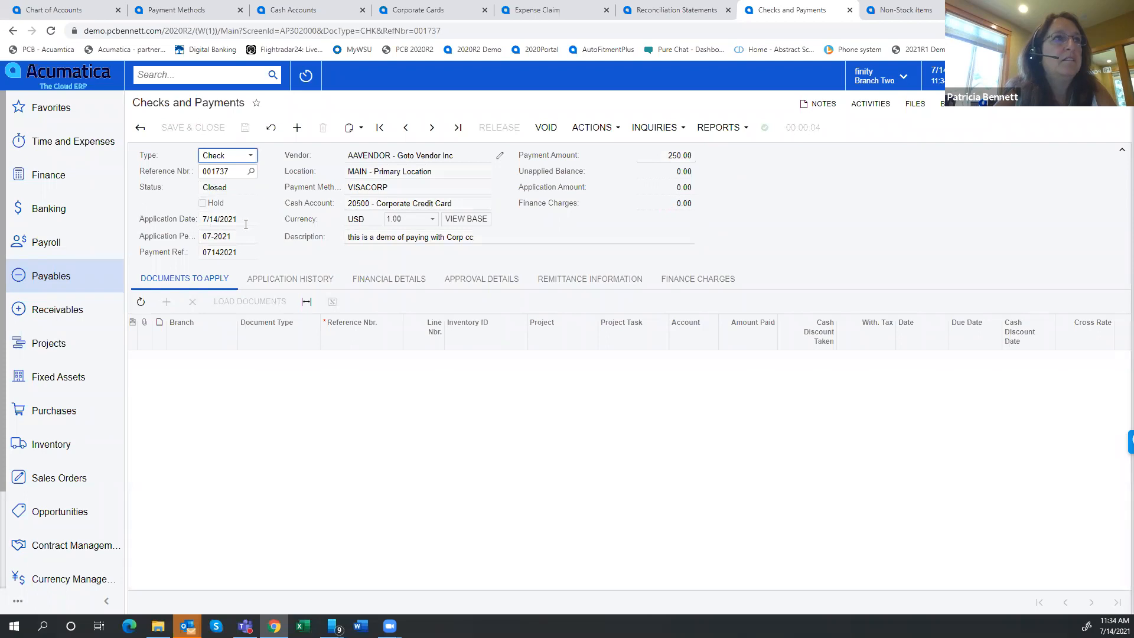
Open the Corporate Credit Card reconciliation statement dated 8/31/2019 and sort its lines by document date in descending order
click(48, 208)
click(181, 273)
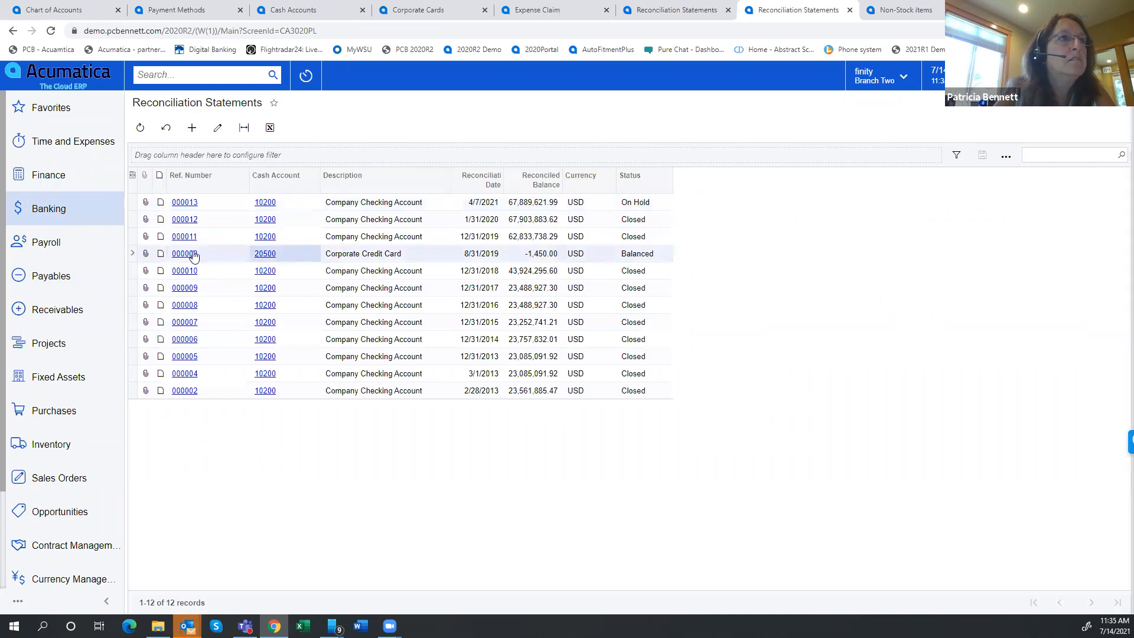
click(186, 255)
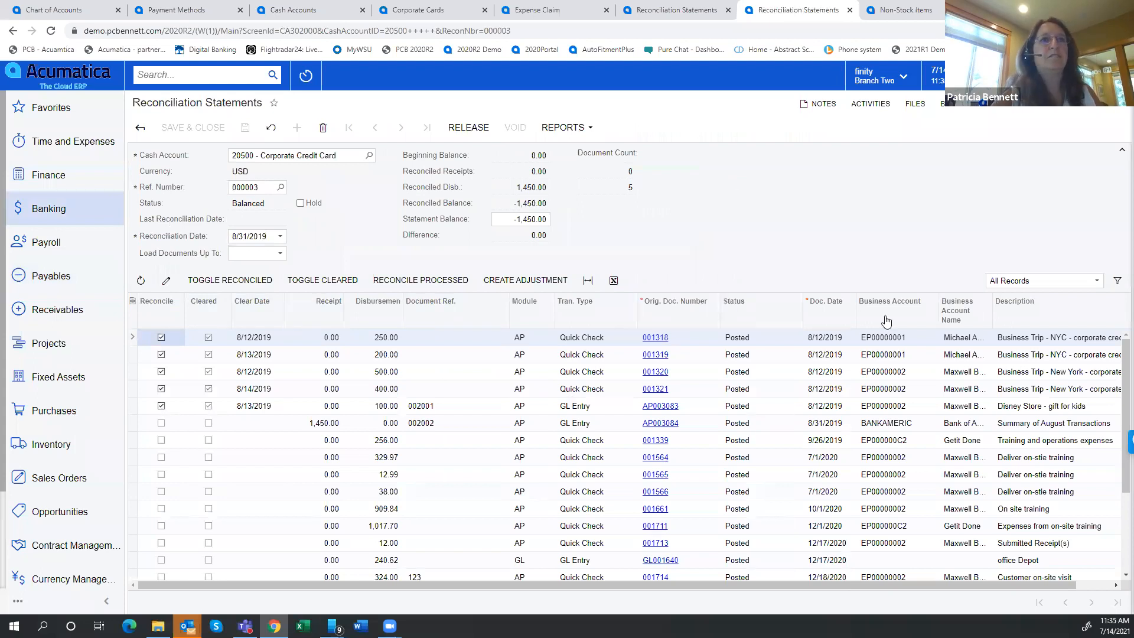
click(833, 318)
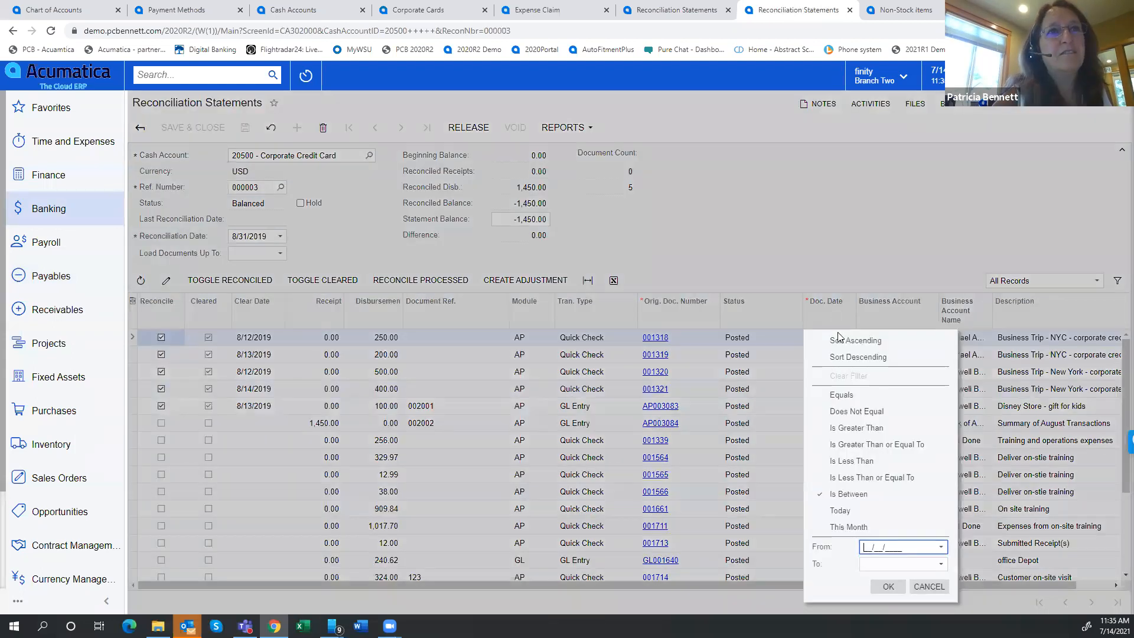
click(839, 356)
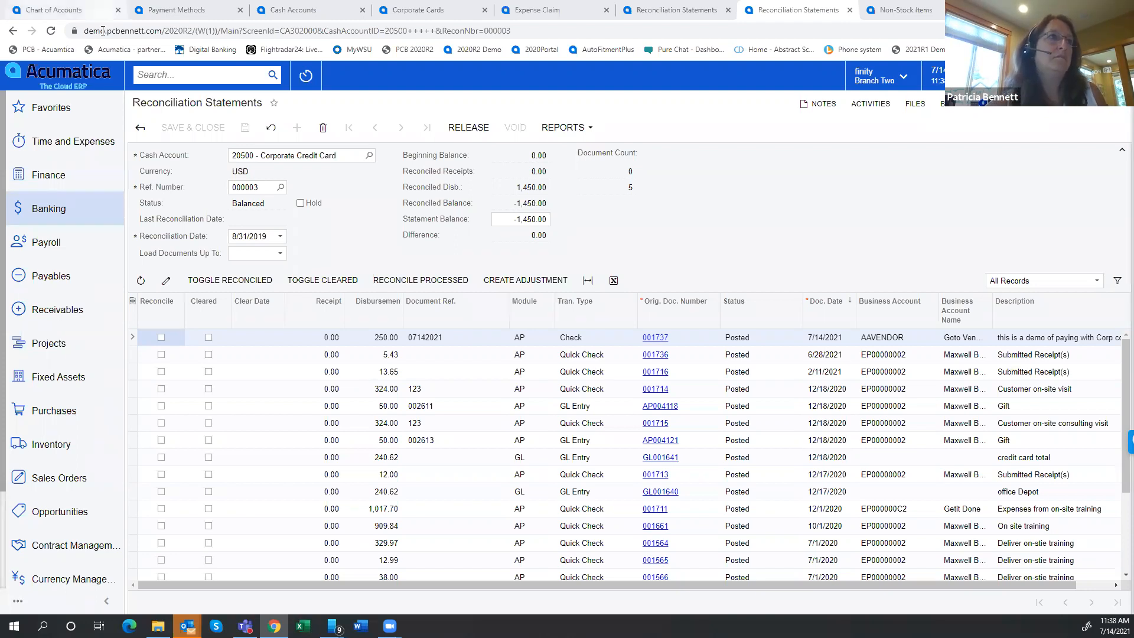
Open the vendor record of AAVENDOR, Goto Vendor Inc, from the payables vendor list
click(42, 277)
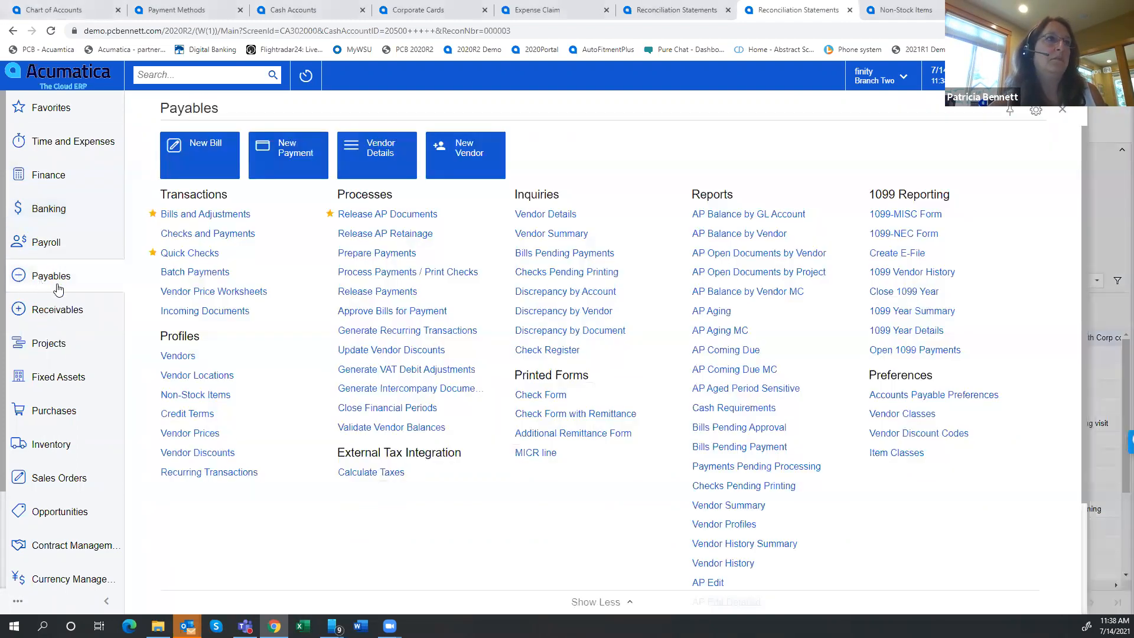
click(176, 357)
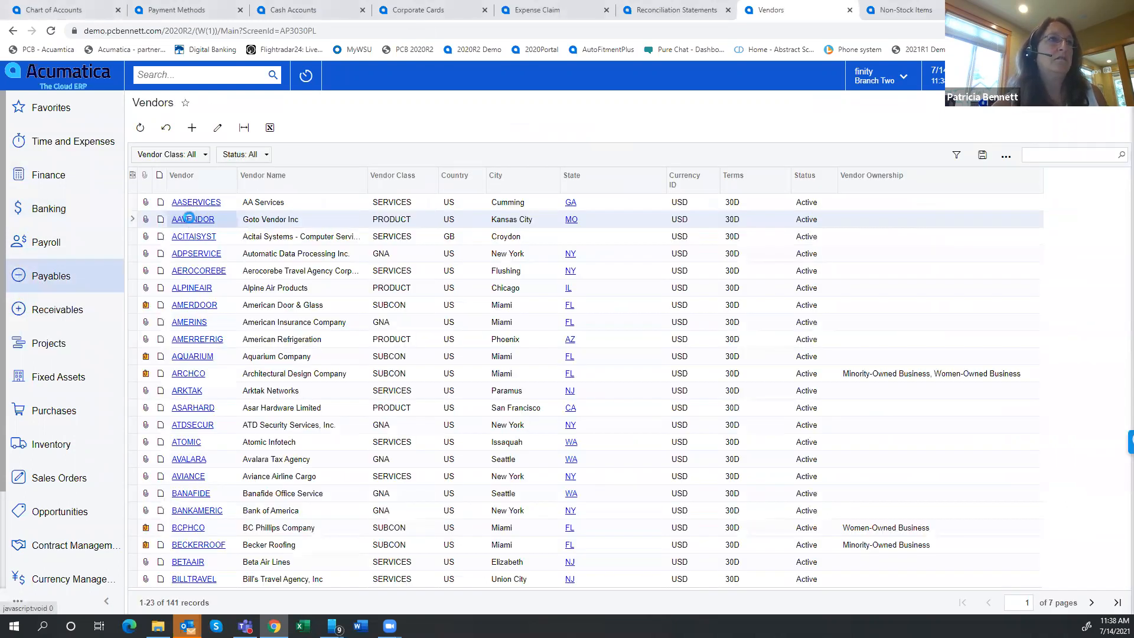
click(190, 219)
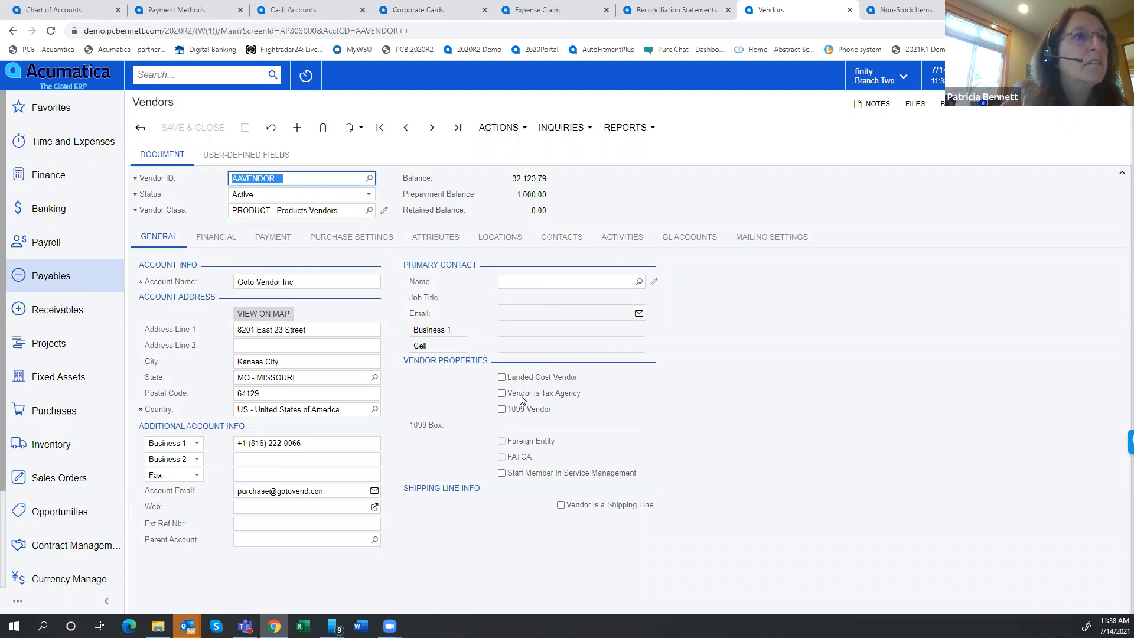
Try marking Goto Vendor Inc as a 1099 vendor and look over the available 1099 boxes
click(501, 409)
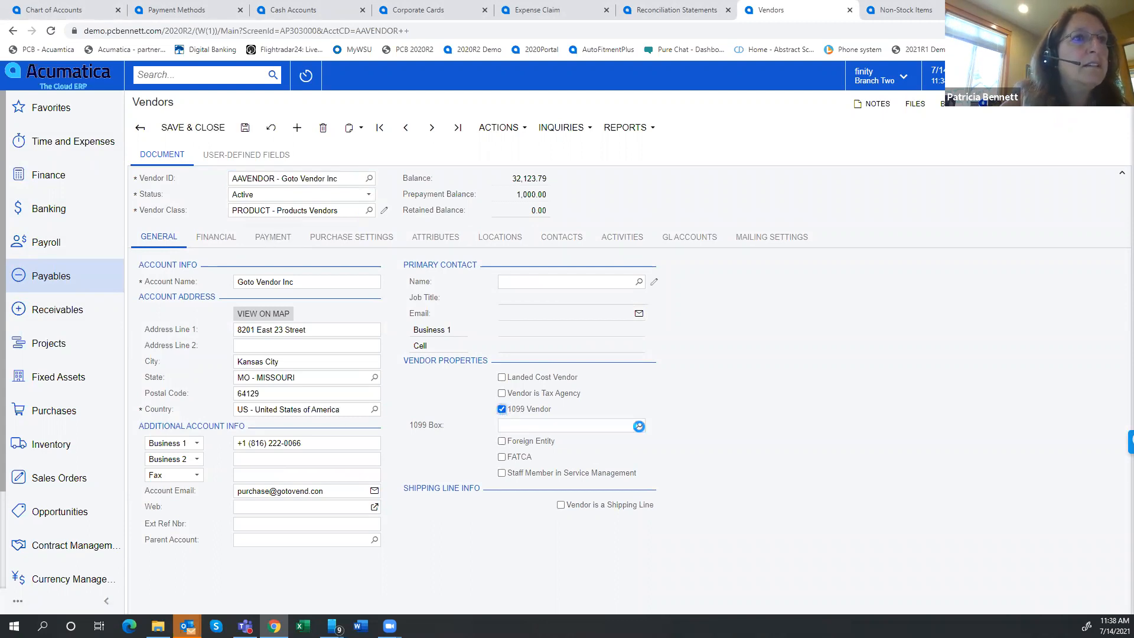
click(639, 426)
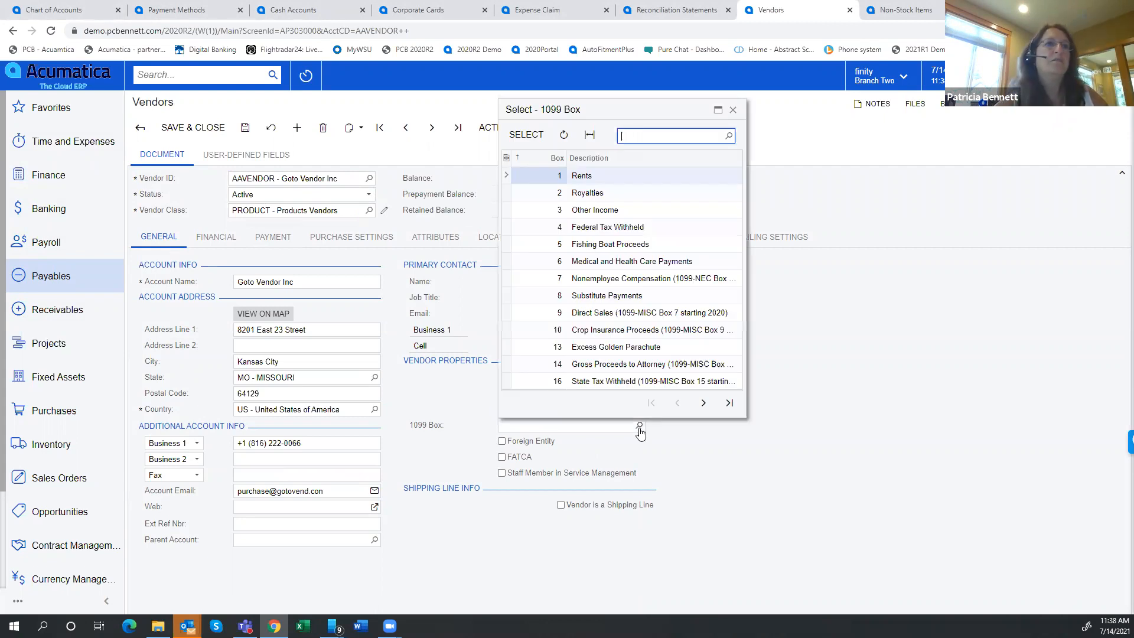
click(823, 476)
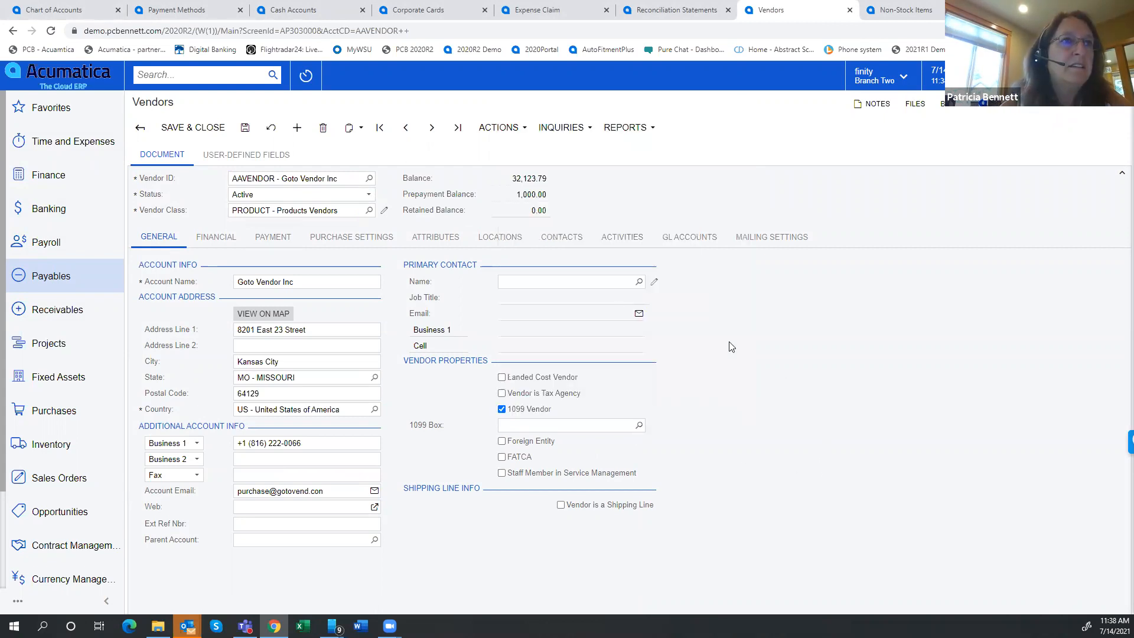
click(502, 408)
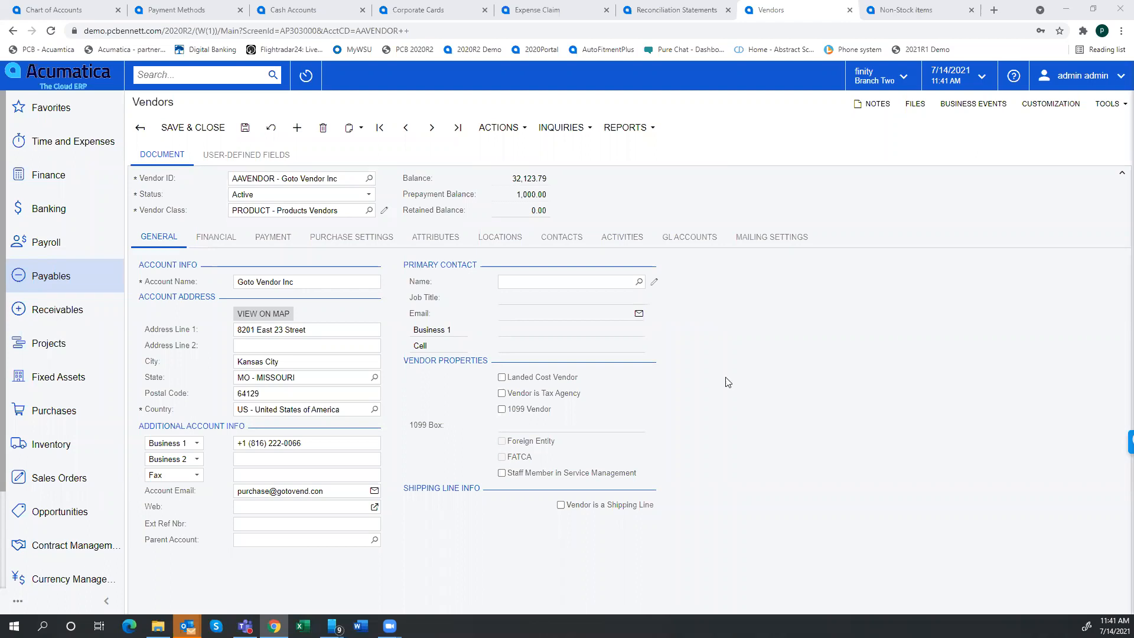
click(501, 409)
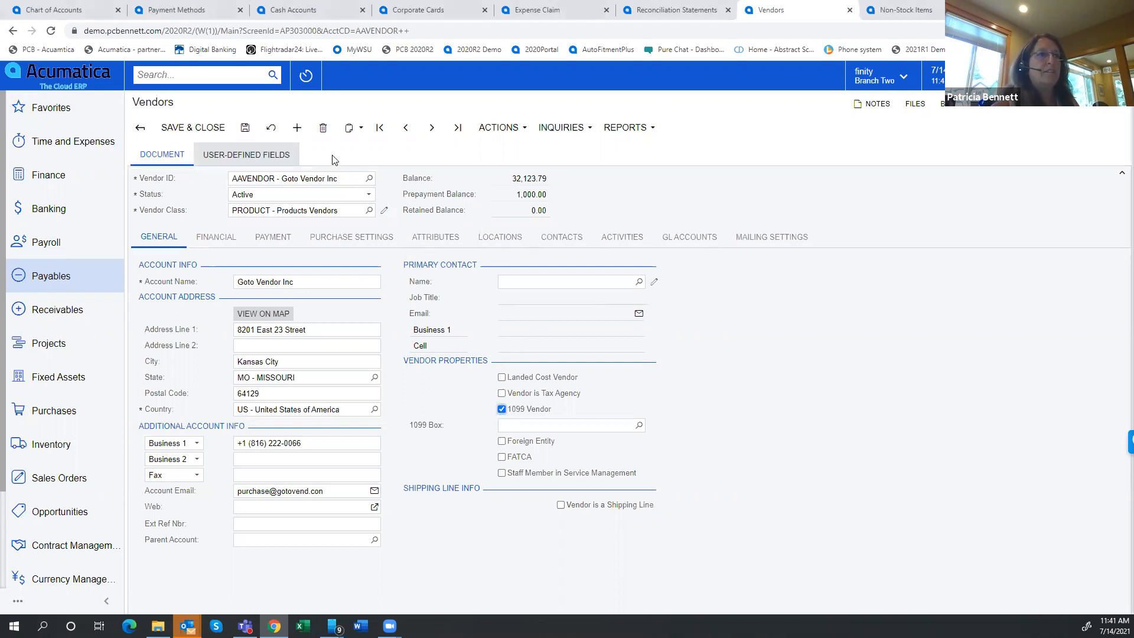
click(511, 411)
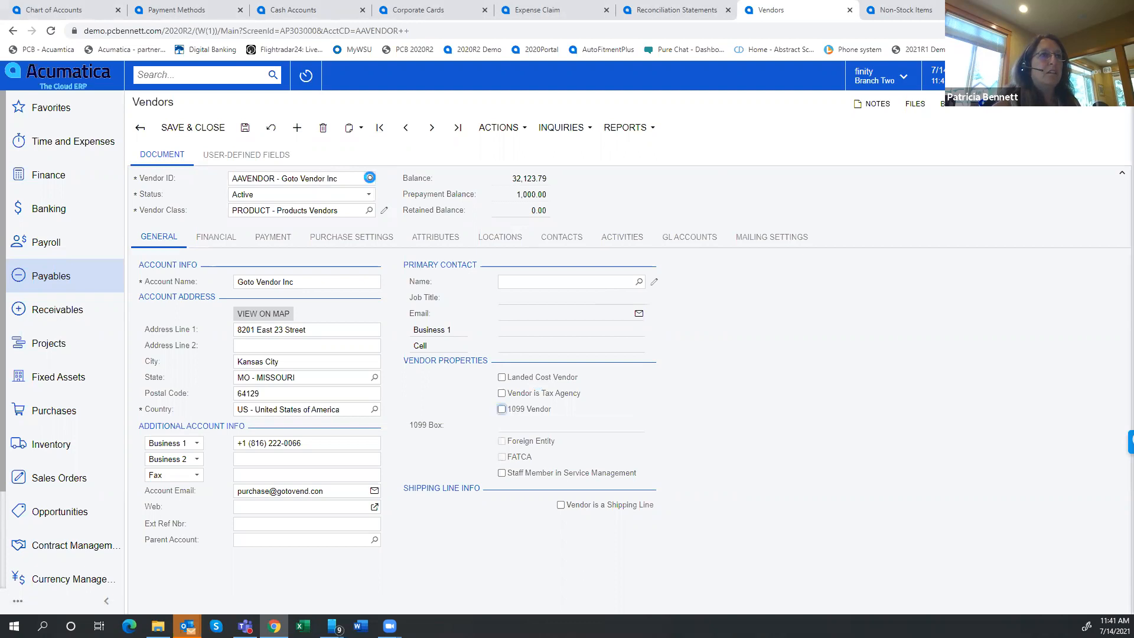
Switch to the vendor record ACITAISYST, discarding the unsaved changes on the current vendor
click(369, 177)
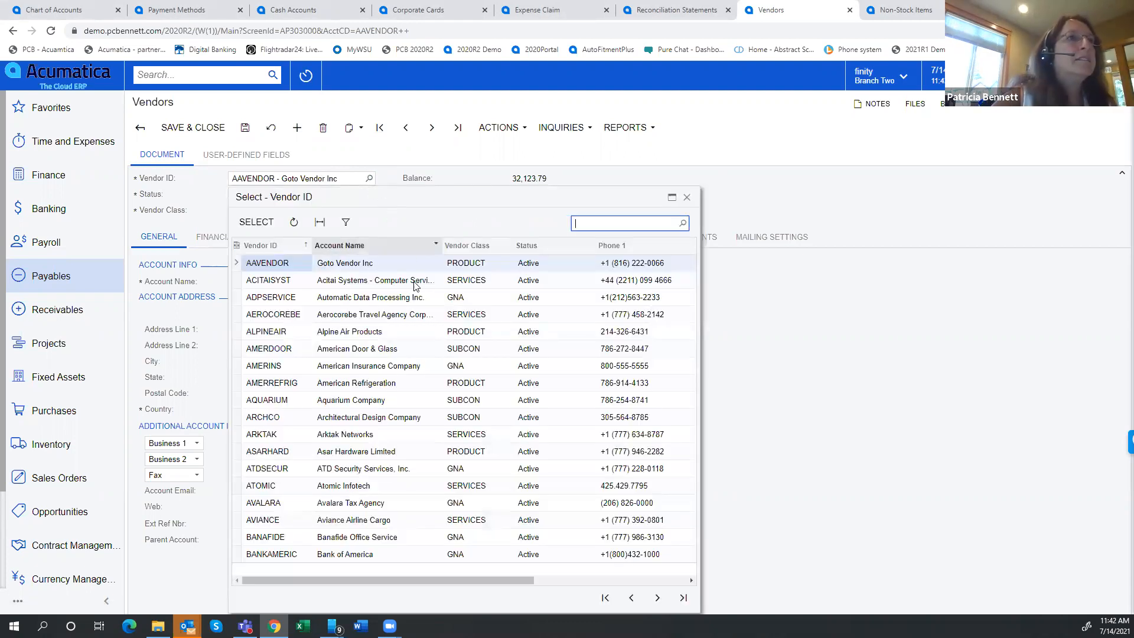
click(372, 286)
double_click(372, 285)
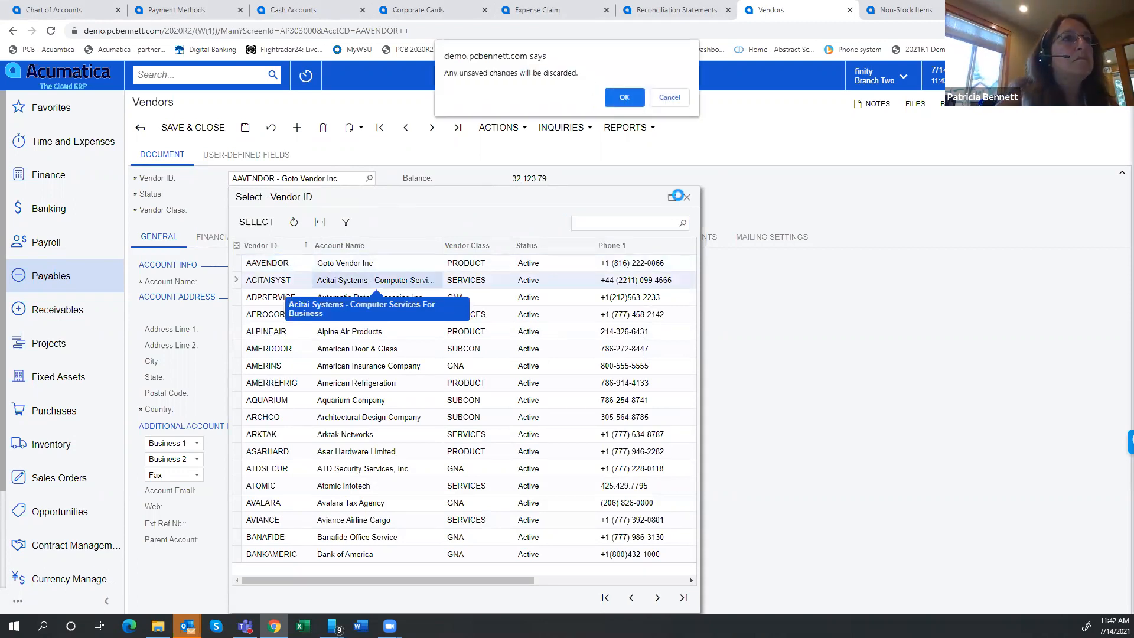
key(Return)
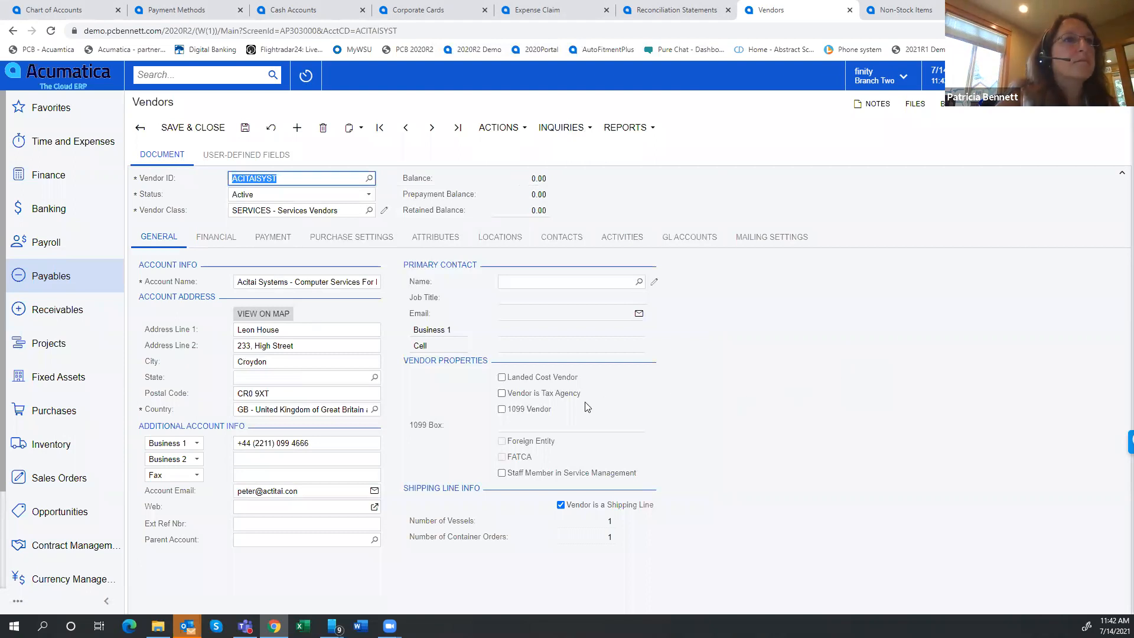
Mark Acitai Systems as a 1099 vendor with 1099 box 7 - Nonemployee Compensation and save the vendor record
click(502, 408)
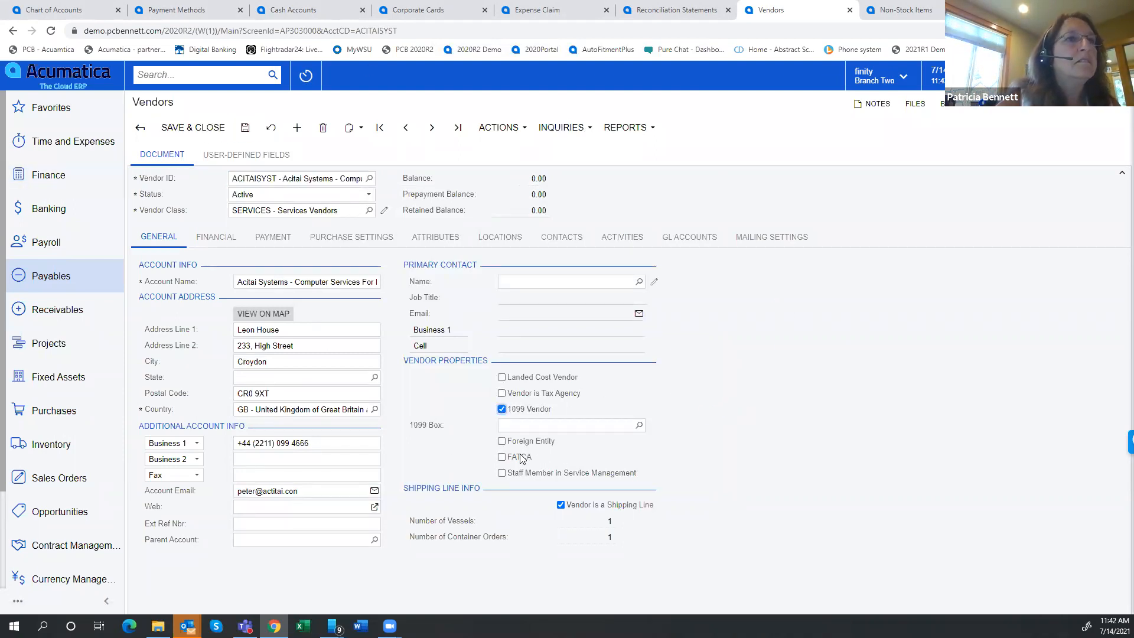
click(639, 426)
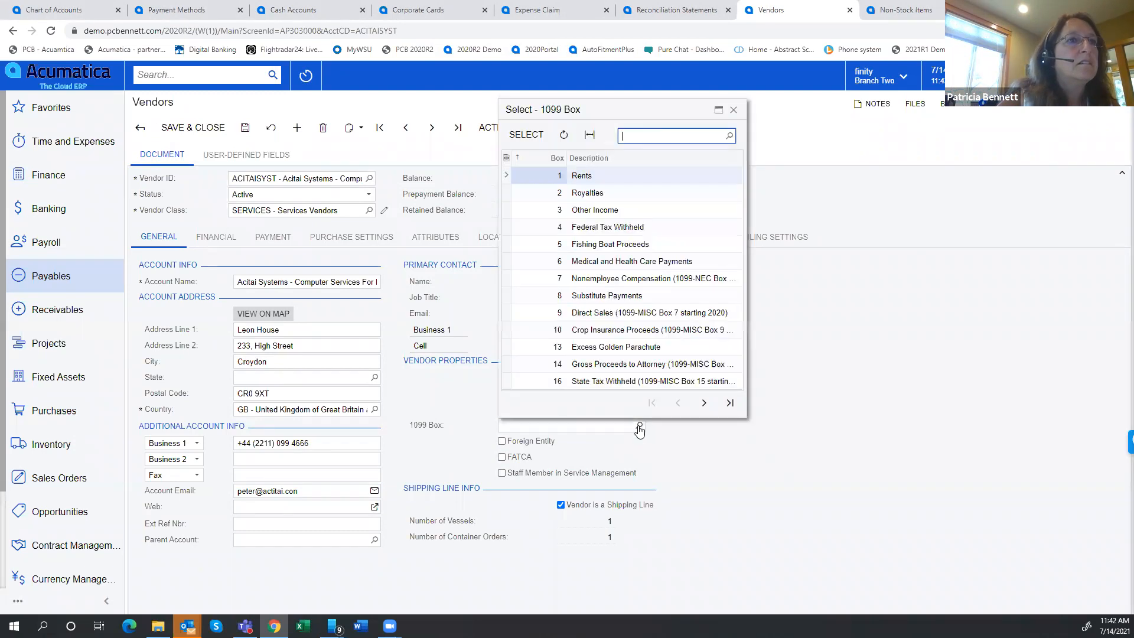
click(668, 282)
double_click(668, 281)
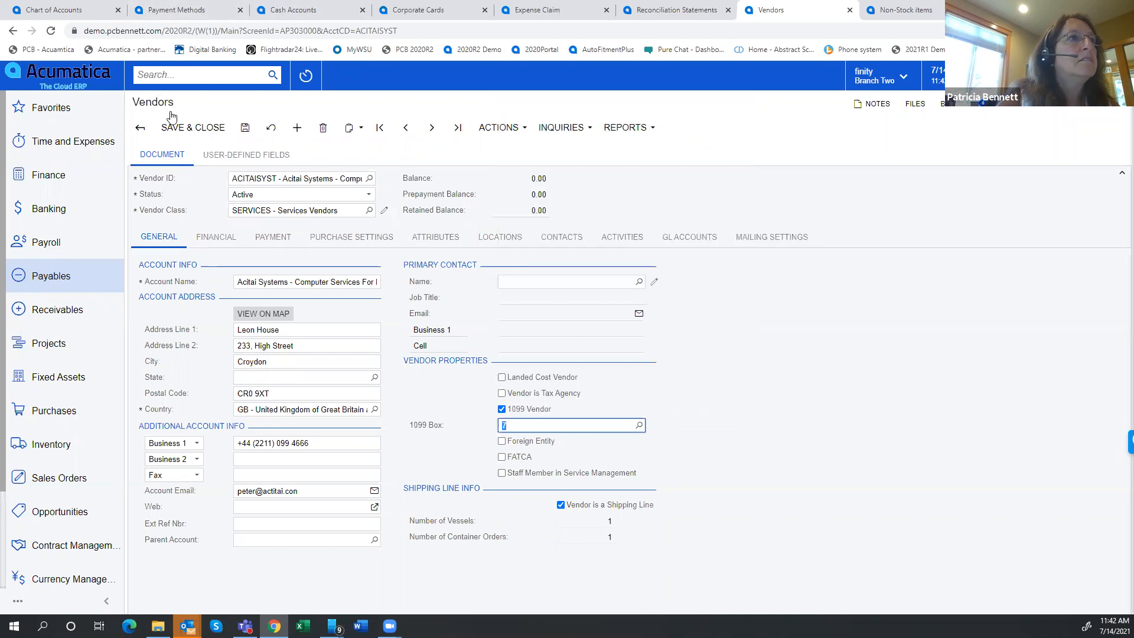
click(245, 129)
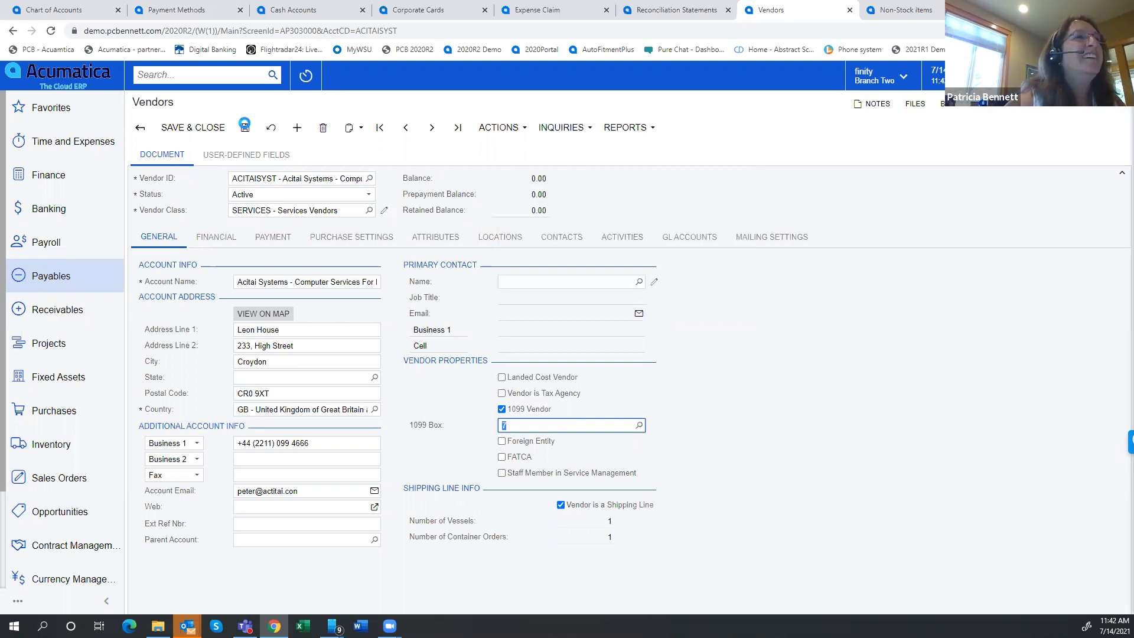
click(244, 127)
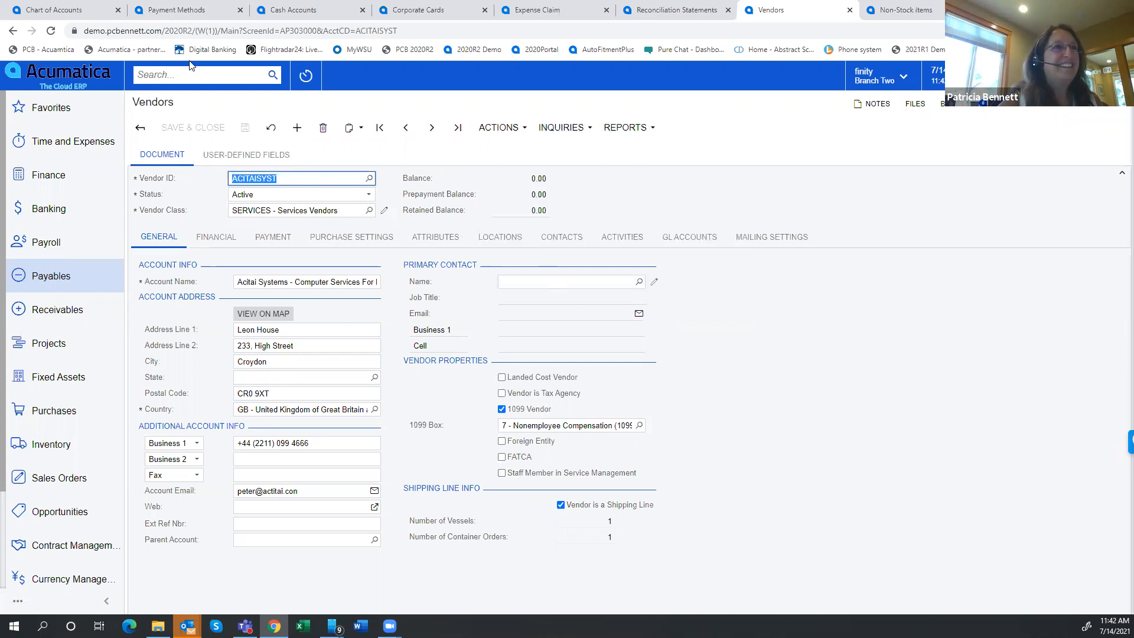
Enter a new bill for Acitai Systems with vendor reference 555 and the description "test"
click(493, 126)
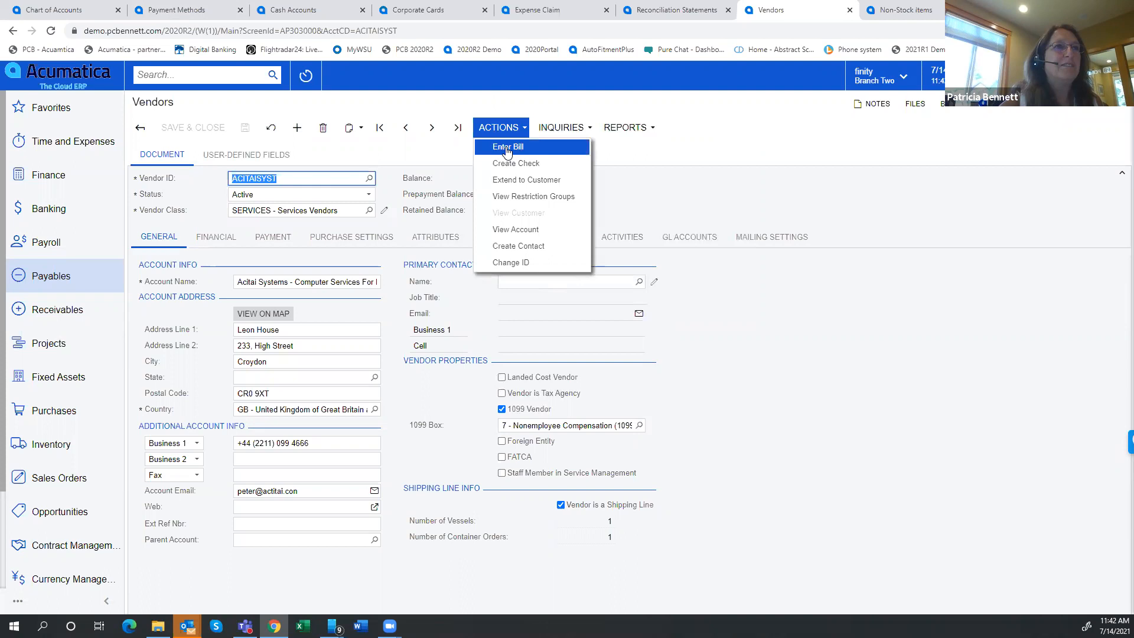
click(506, 146)
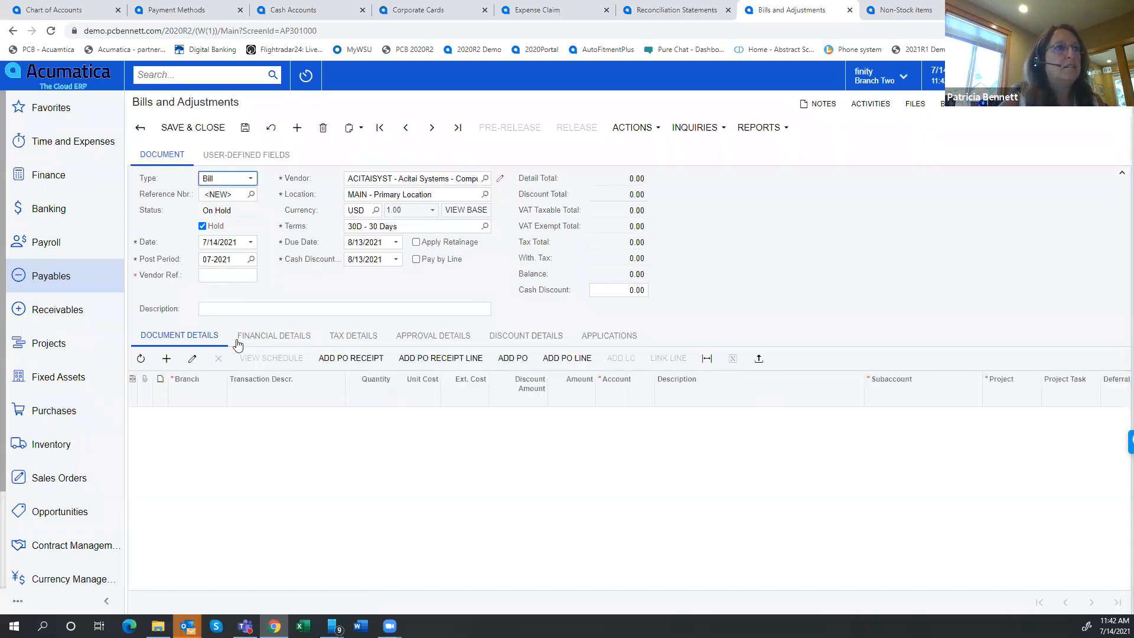
click(230, 267)
click(235, 274)
text(555)
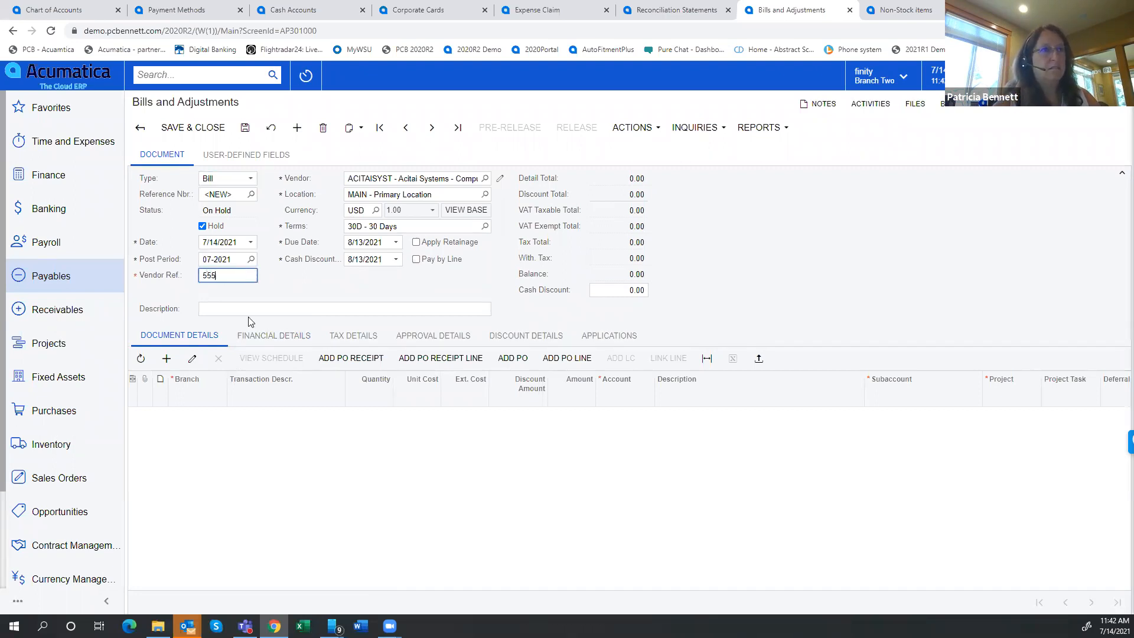
click(251, 308)
text(te)
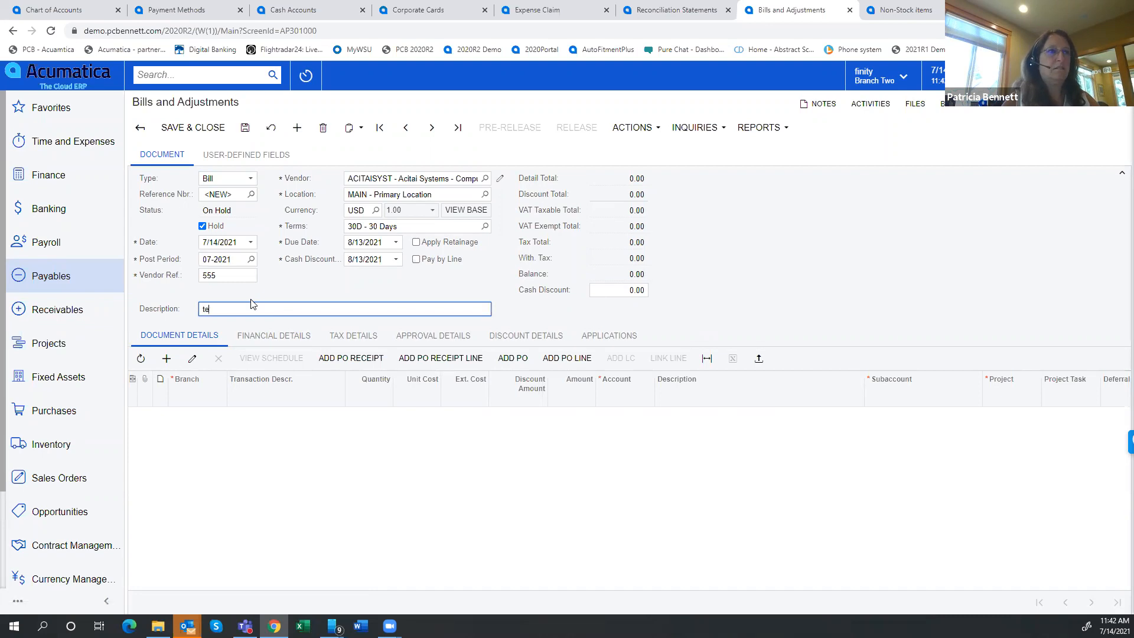
key(Tab)
Add a line to the bill with quantity 1 and a unit cost of 300
click(165, 362)
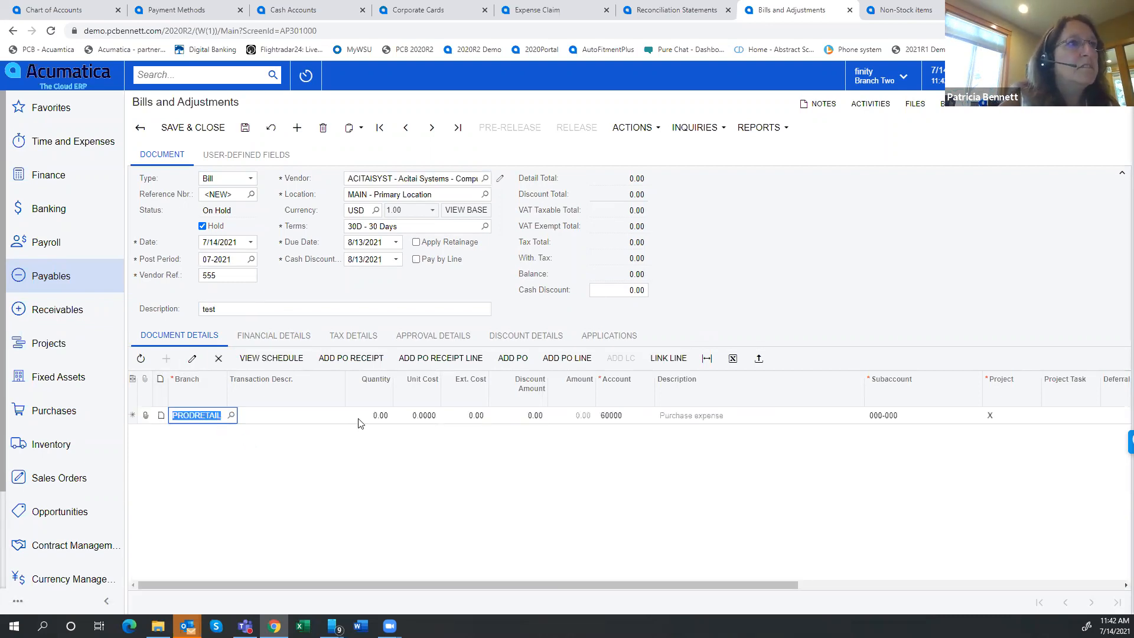
click(365, 416)
text(1)
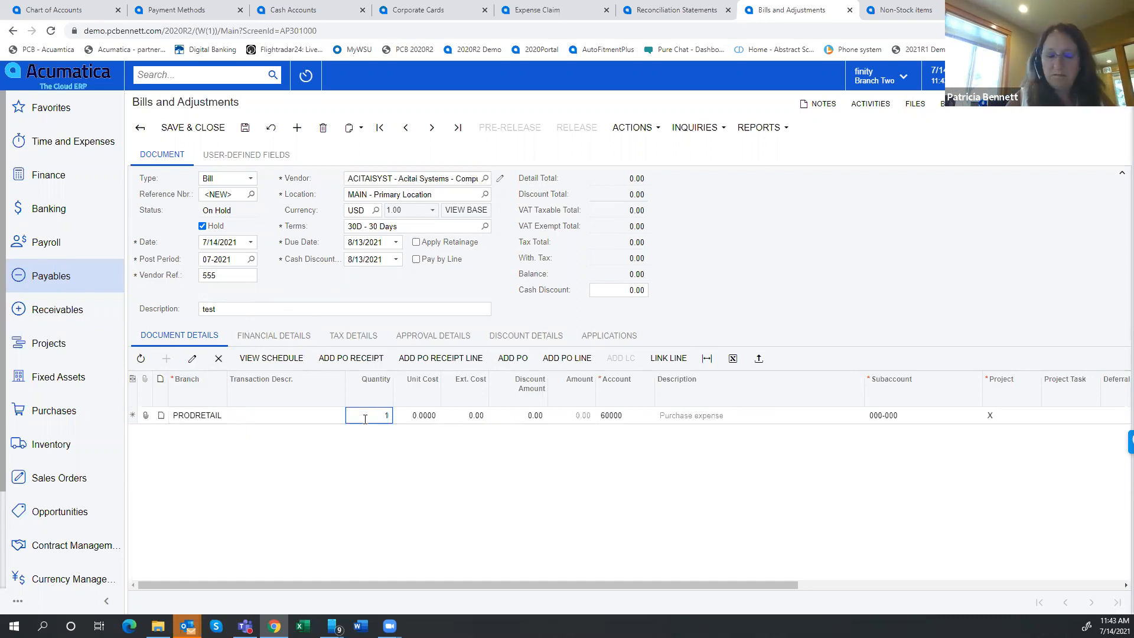
key(Tab)
text(3)
key(Tab)
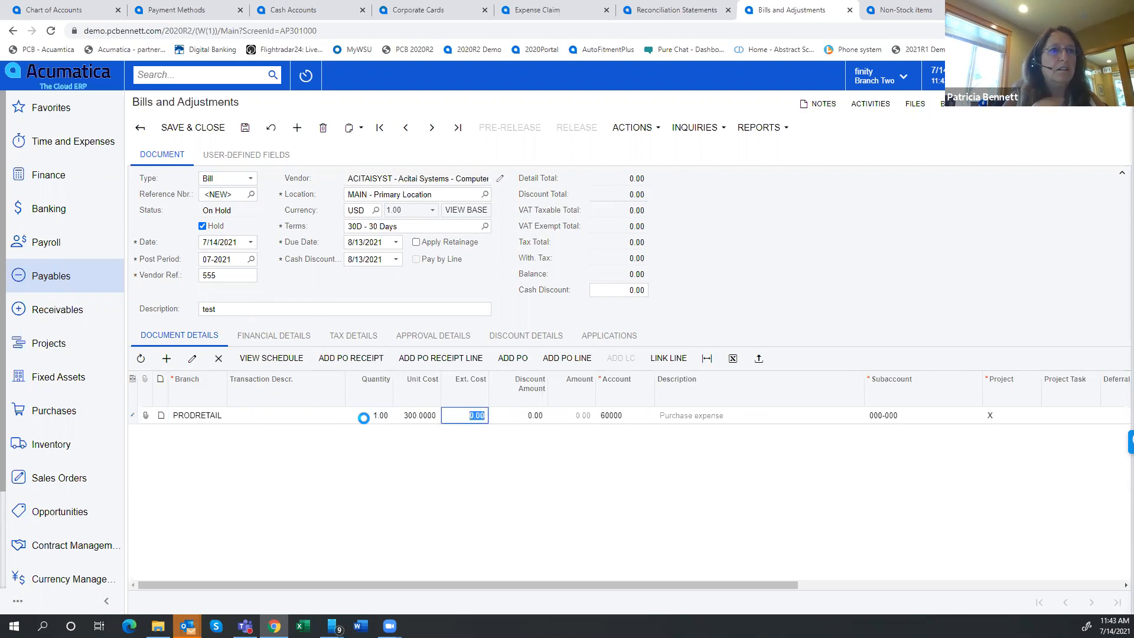
Examine the 1099 box assigned to the bill line and the alternative boxes offered for it
drag(549, 586, 878, 614)
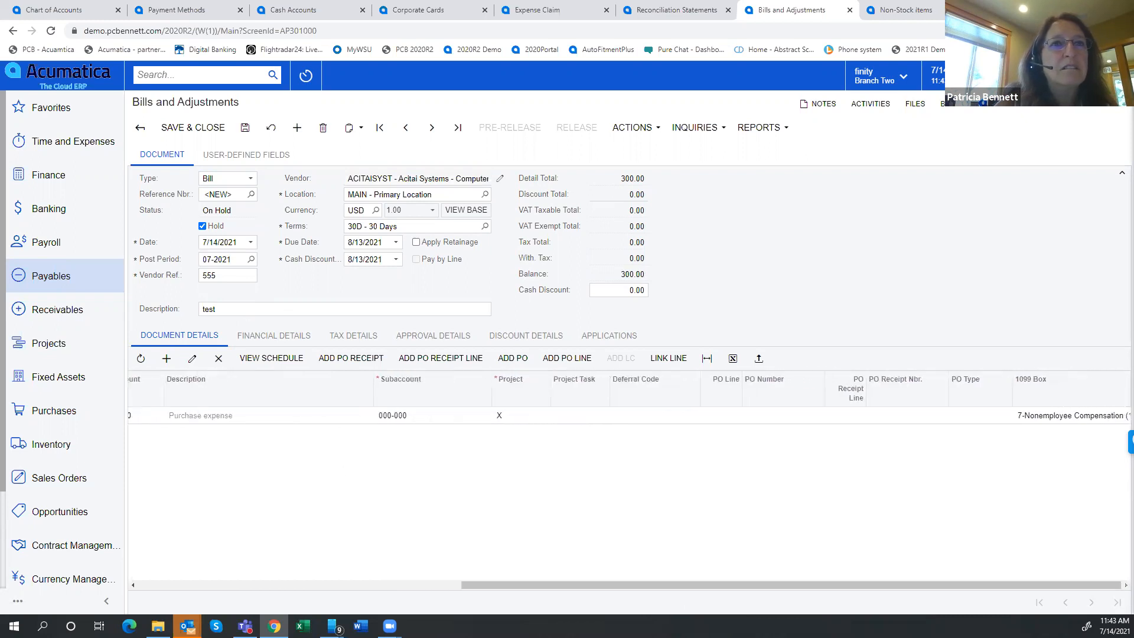
click(1095, 419)
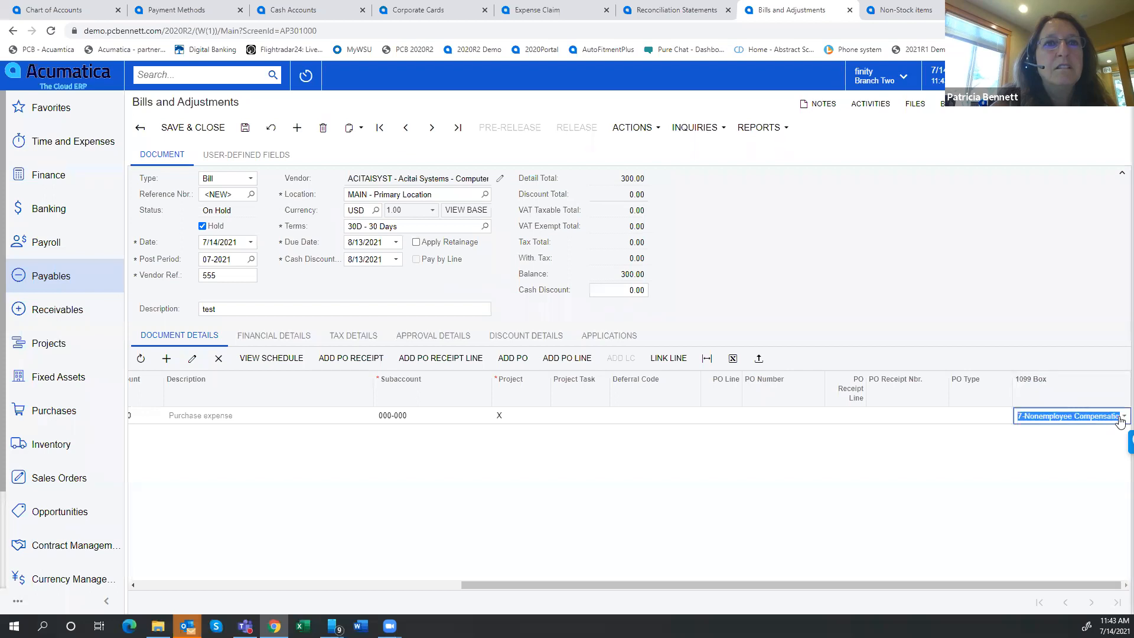
click(1120, 419)
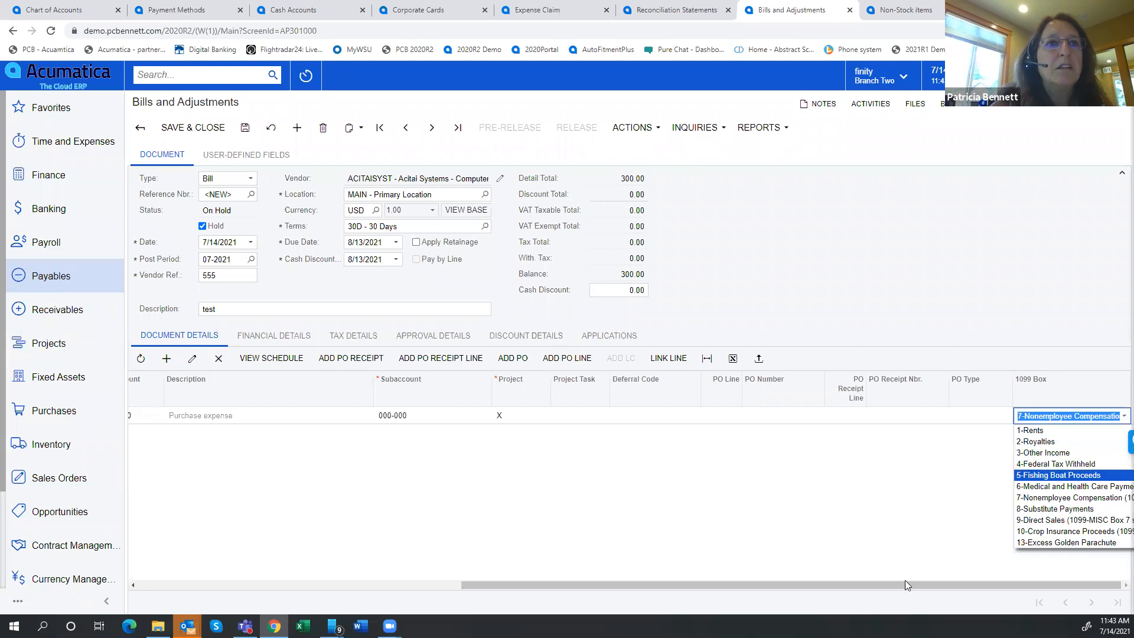
click(879, 587)
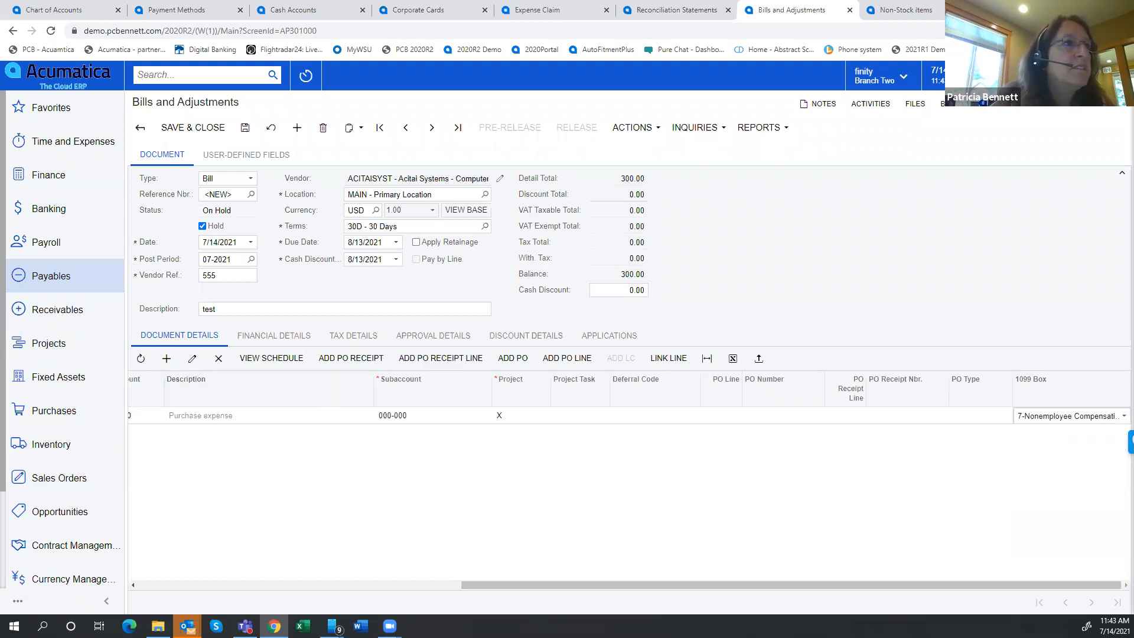
drag(488, 584, 112, 549)
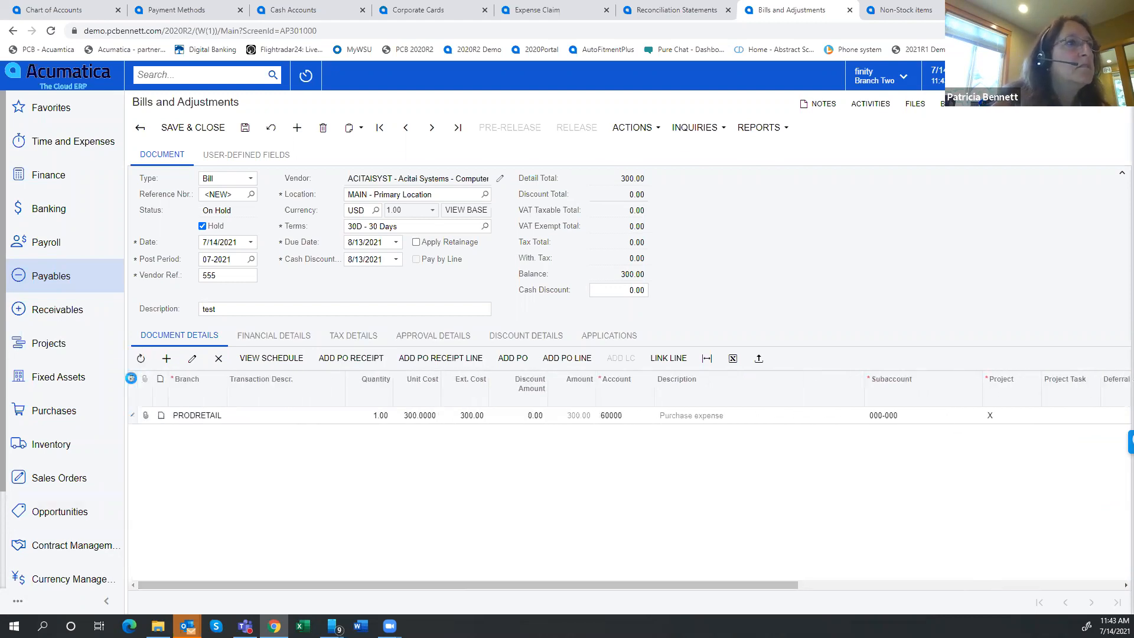
Check the available and selected columns in the bill line table's column configuration, leaving it without changes
click(132, 379)
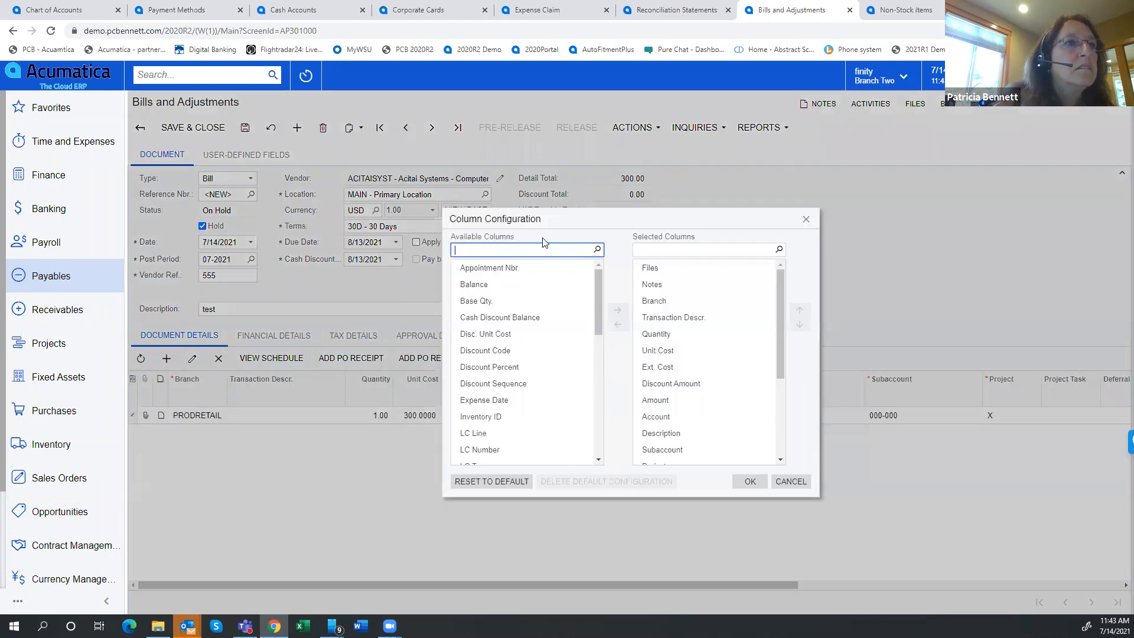
drag(598, 280, 602, 415)
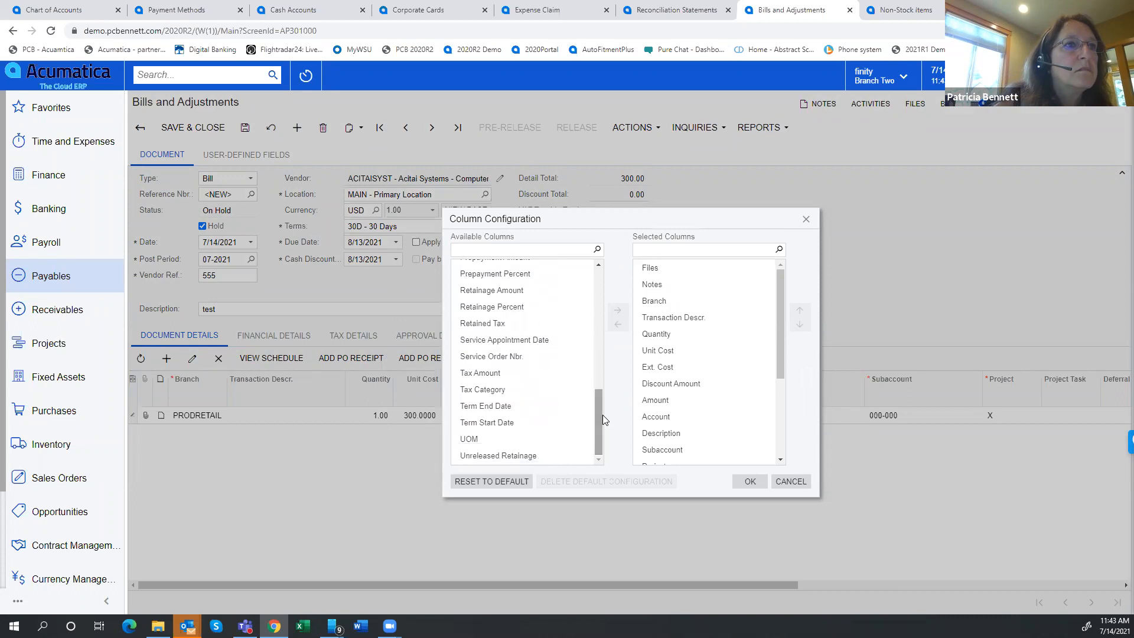
drag(781, 320, 781, 449)
click(663, 457)
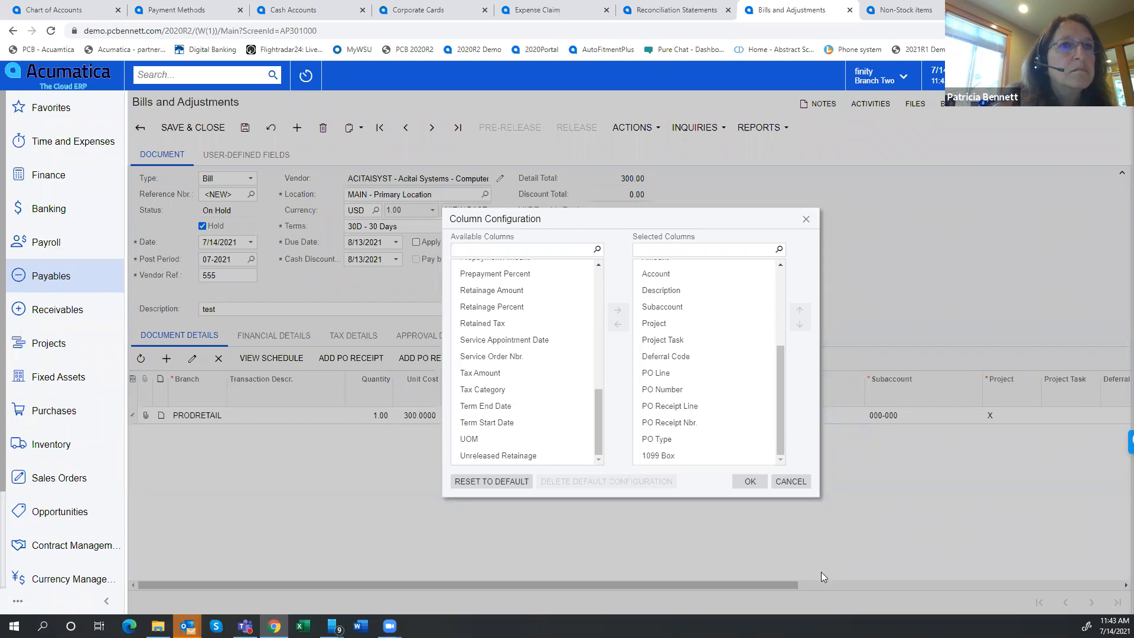
click(799, 482)
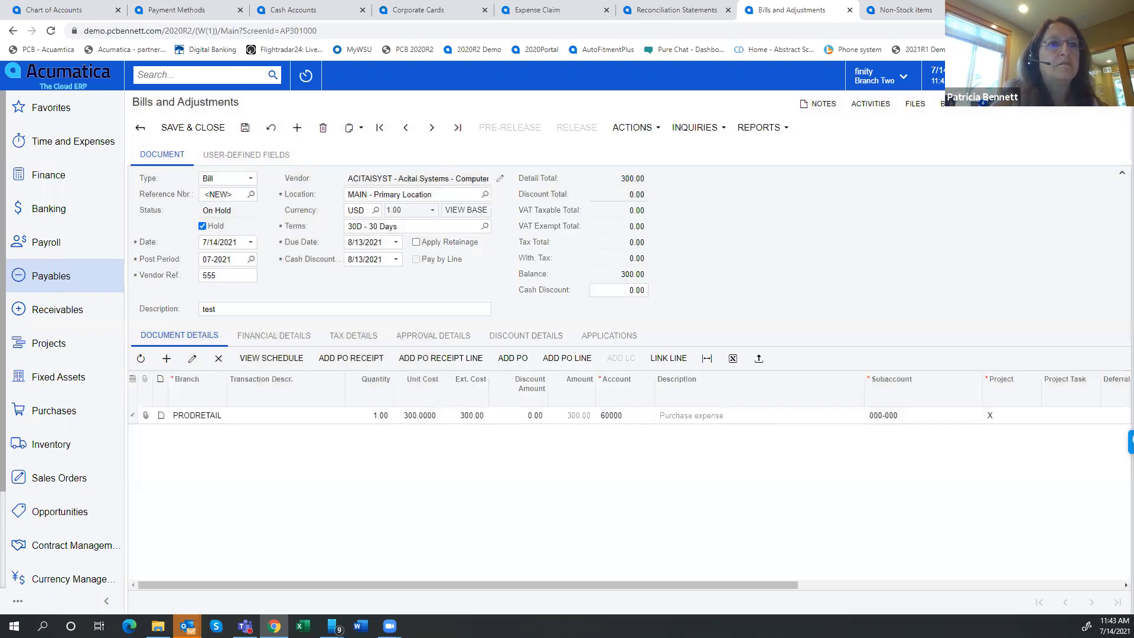
Try to clear the 1099 box on the bill line, and take the bill off hold
scroll(1016, 550, right, 3)
scroll(1016, 550, right, 3)
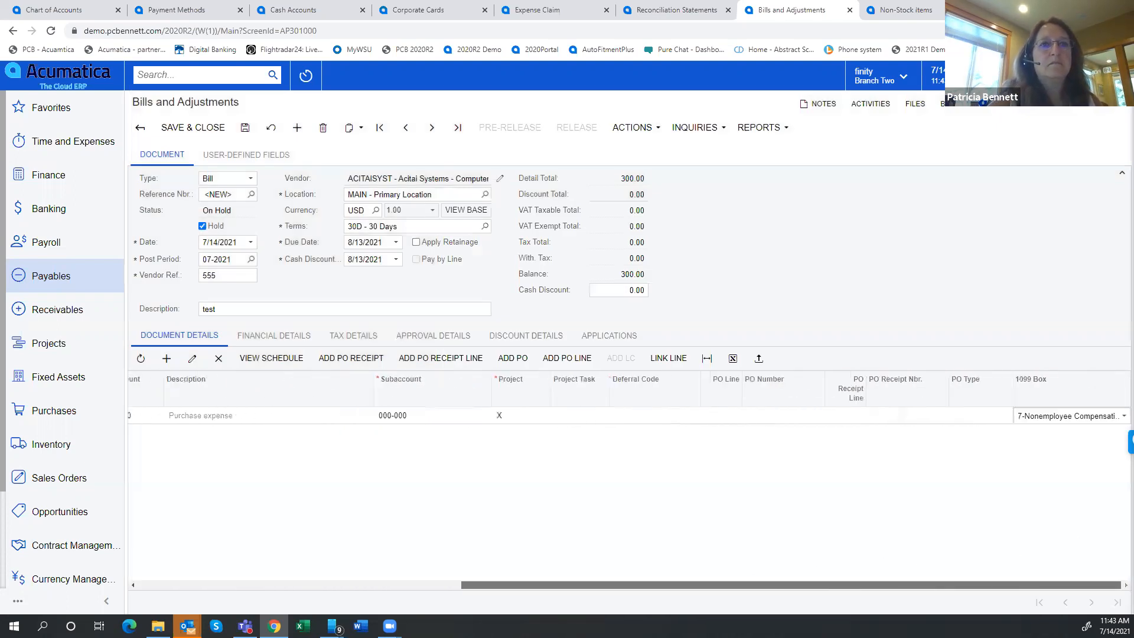
click(1058, 417)
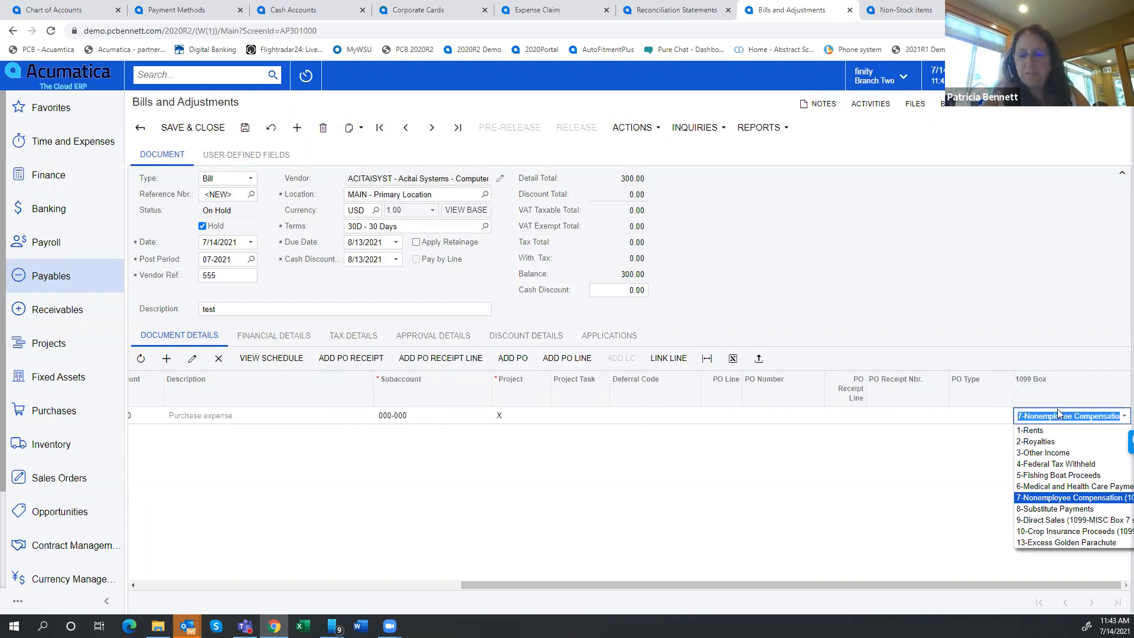
key(Delete)
click(868, 487)
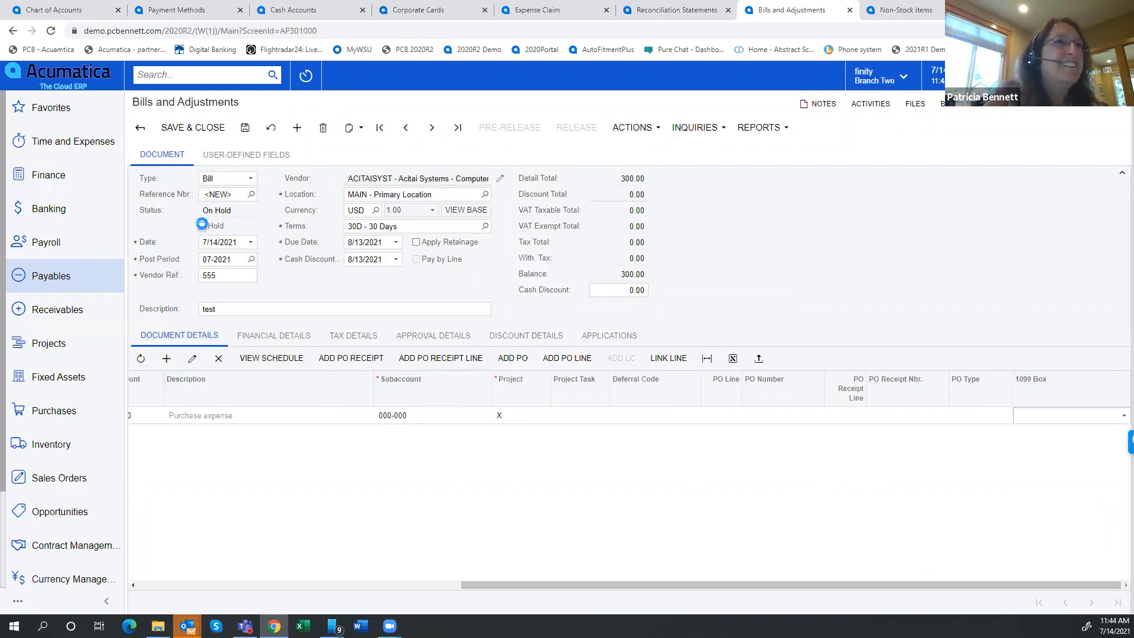
click(202, 225)
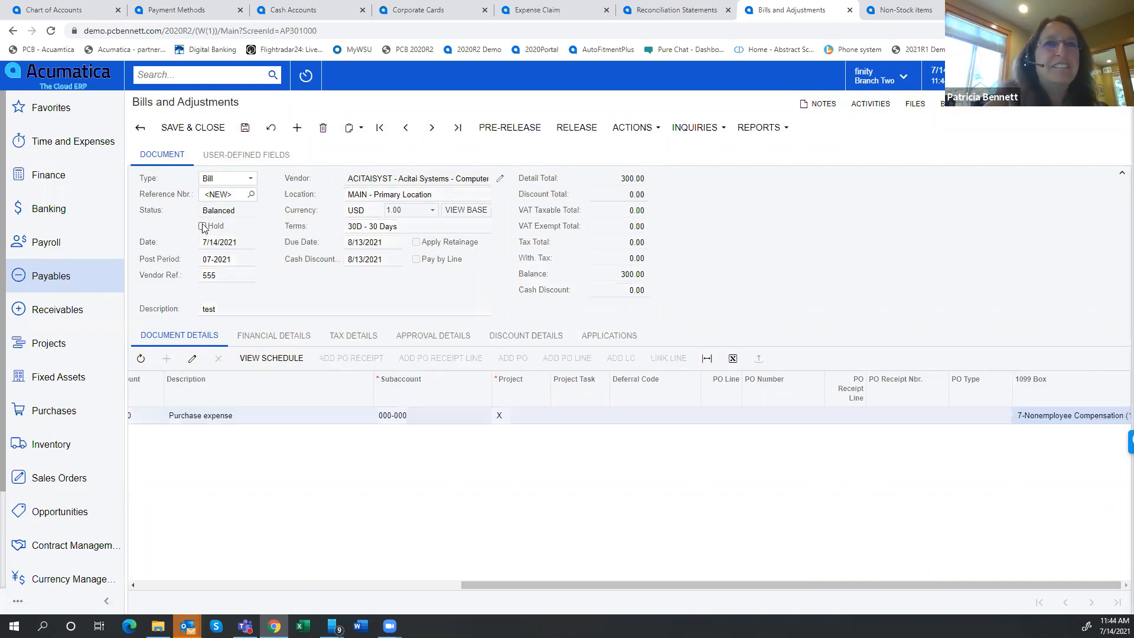
Inspect the bill line's 1099 setting in its single-record view and recheck the table's column configuration
double_click(1041, 415)
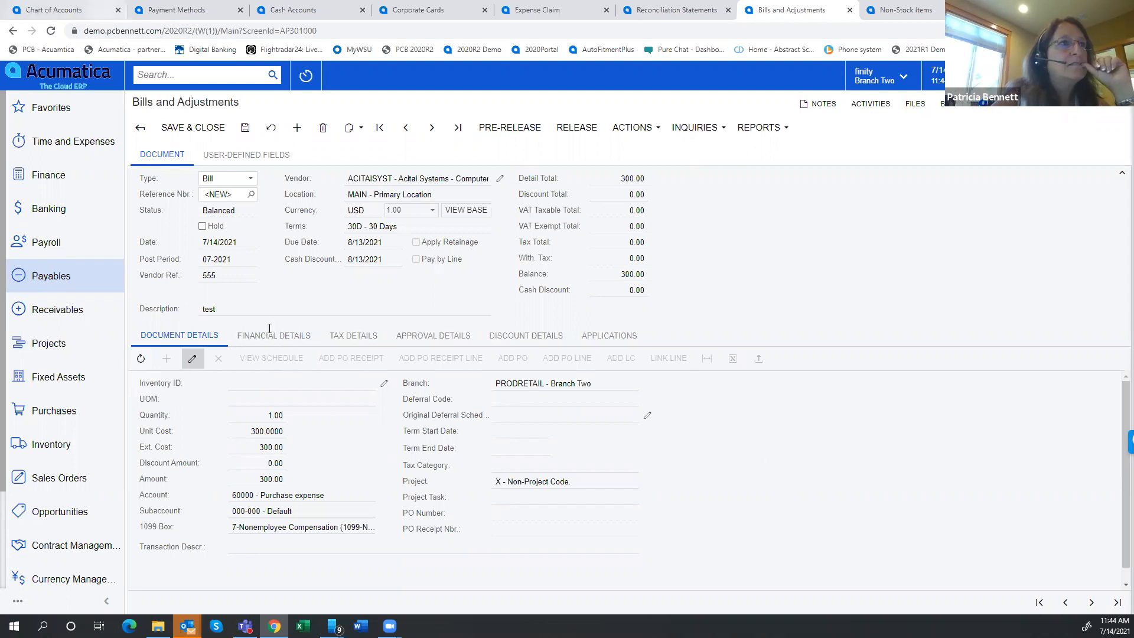
click(192, 358)
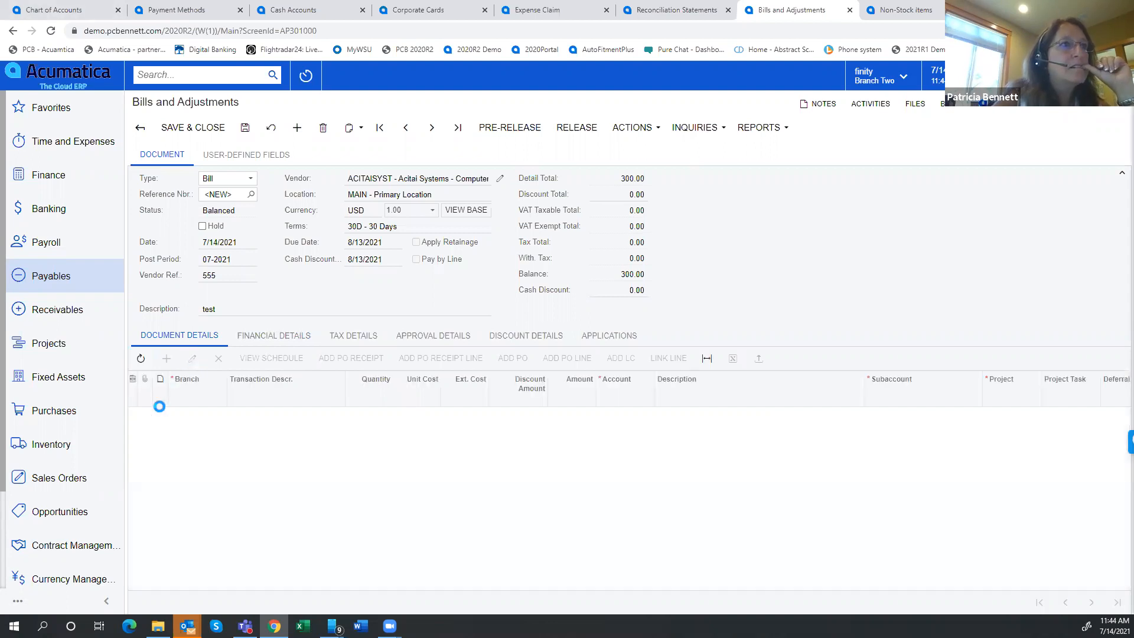
click(133, 378)
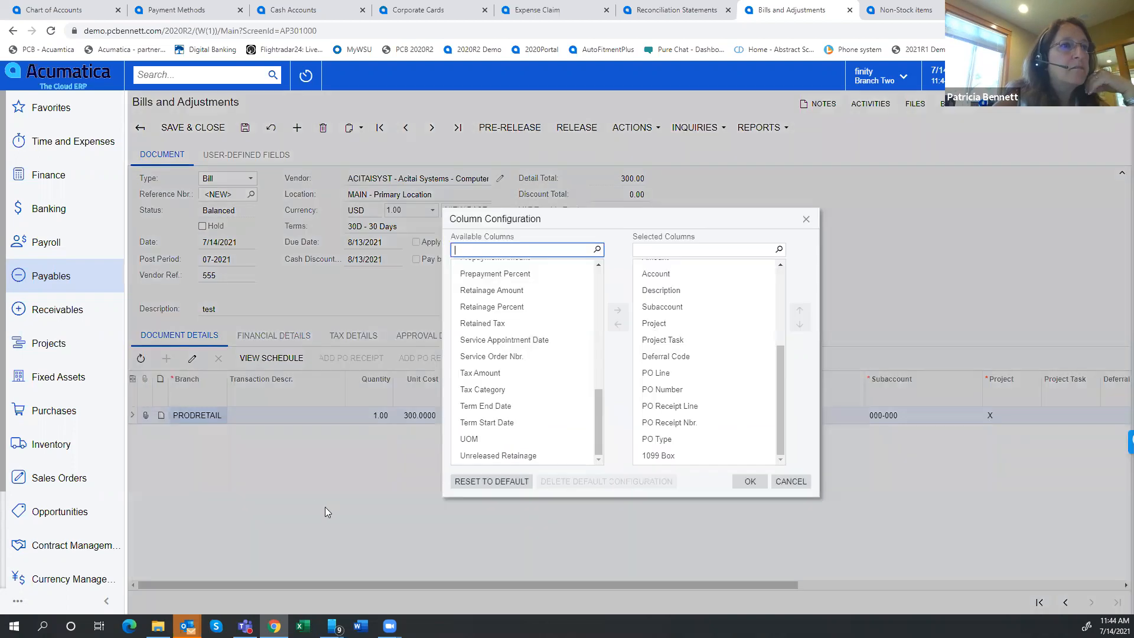
click(482, 323)
mouse_move(597, 434)
mouse_down()
mouse_move(594, 453)
mouse_move(612, 368)
mouse_move(614, 448)
mouse_up()
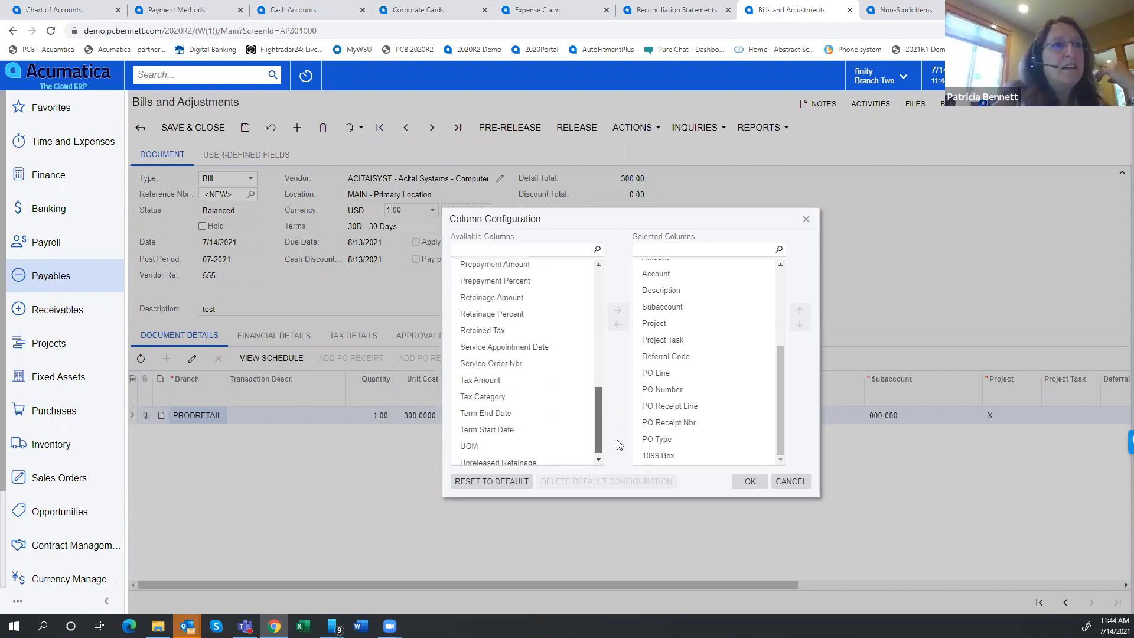
click(794, 481)
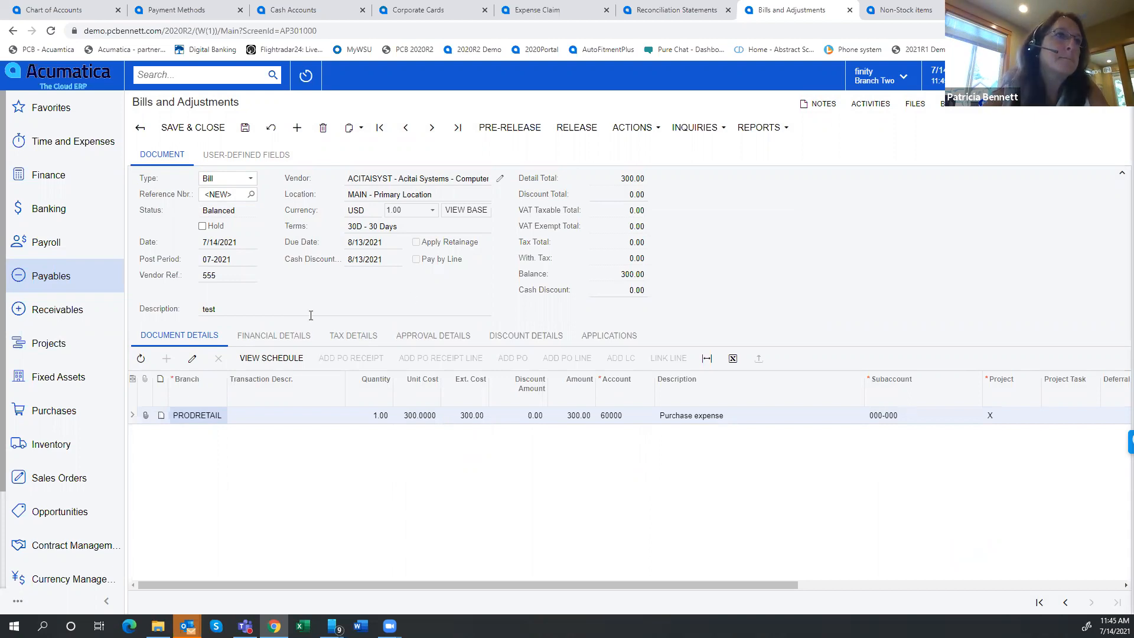
Look through the bill's financial, tax, approval, discount and application details, and return to the document lines
click(284, 338)
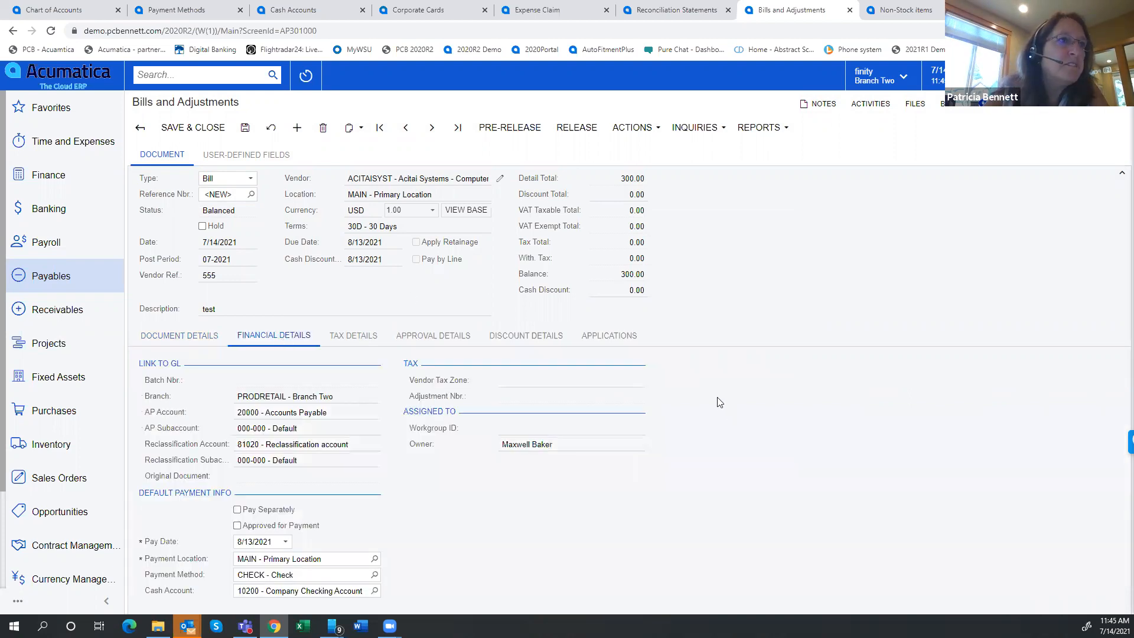
click(363, 335)
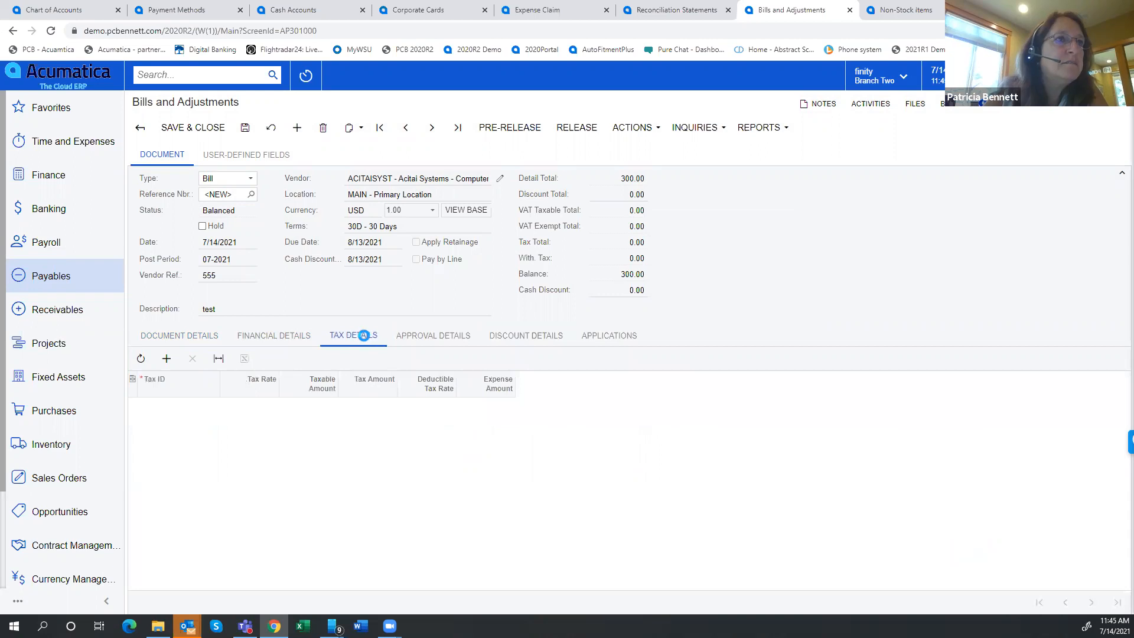
click(427, 336)
click(534, 338)
click(597, 336)
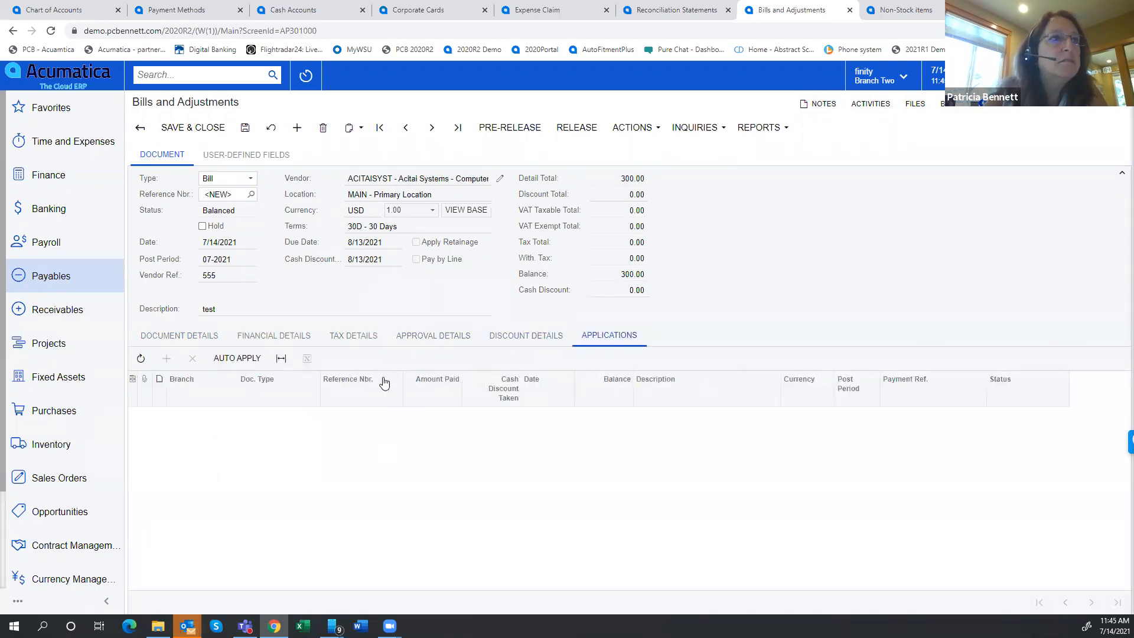
click(151, 339)
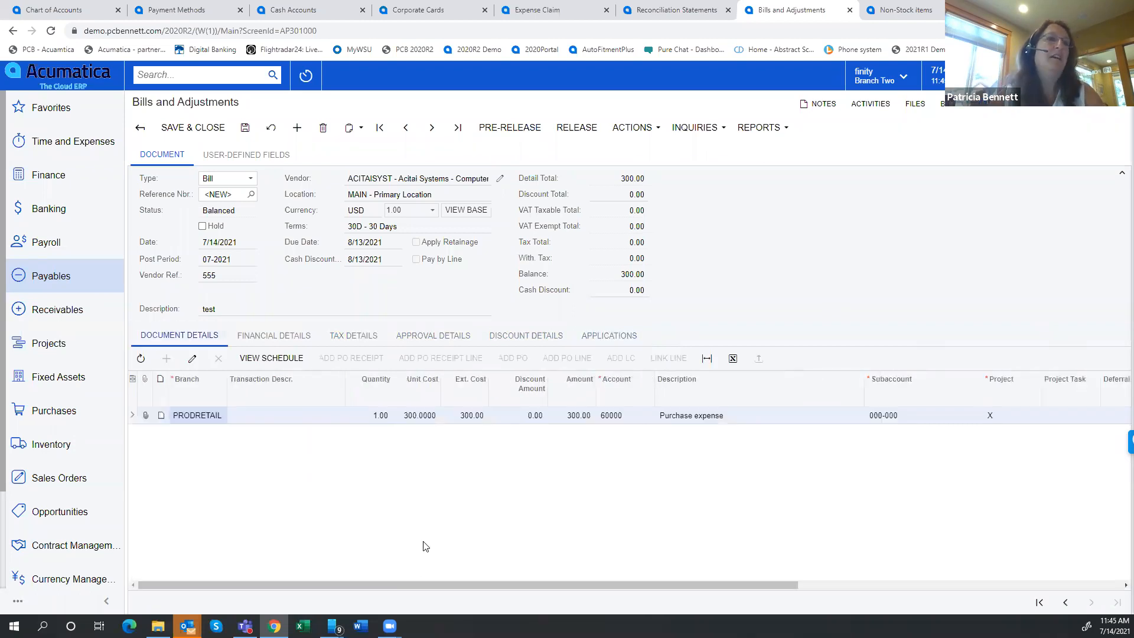